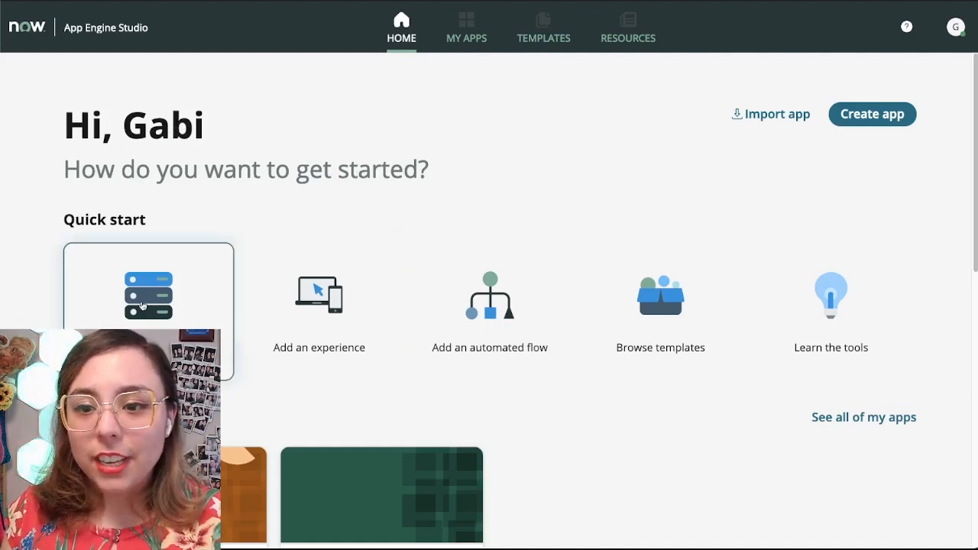
Create an app named Cat Management System, leaving its description blank, and continue to the roles.
left_click(872, 114)
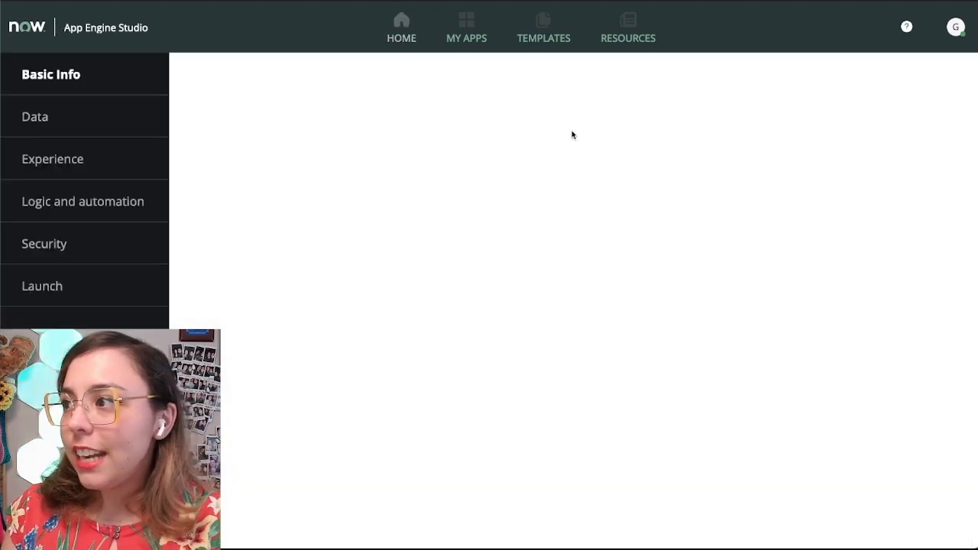
left_click(505, 343)
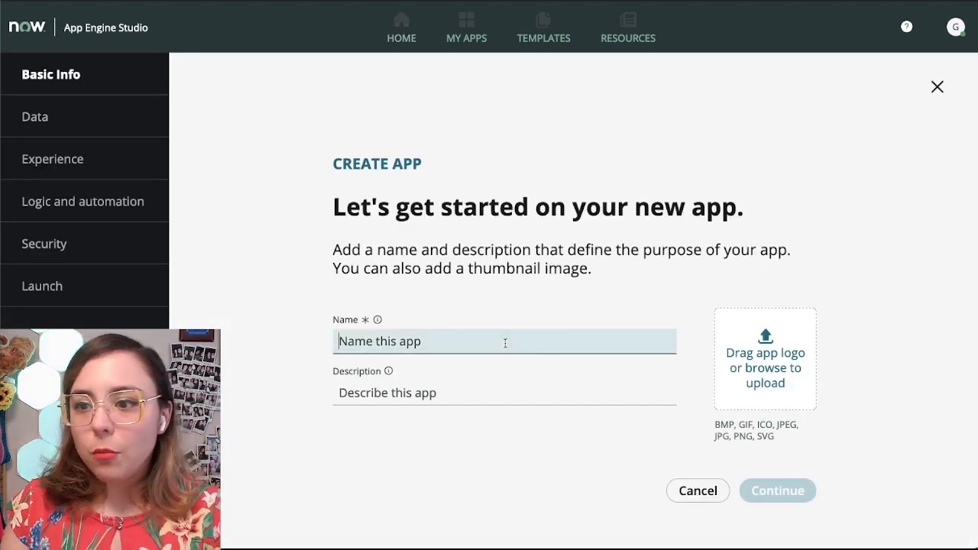
type("Cat ")
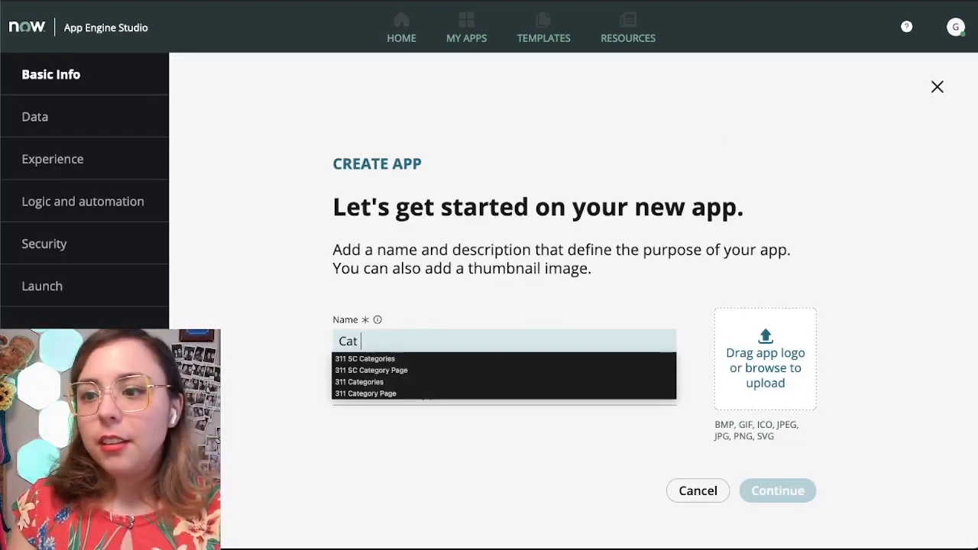
type("Management Sys")
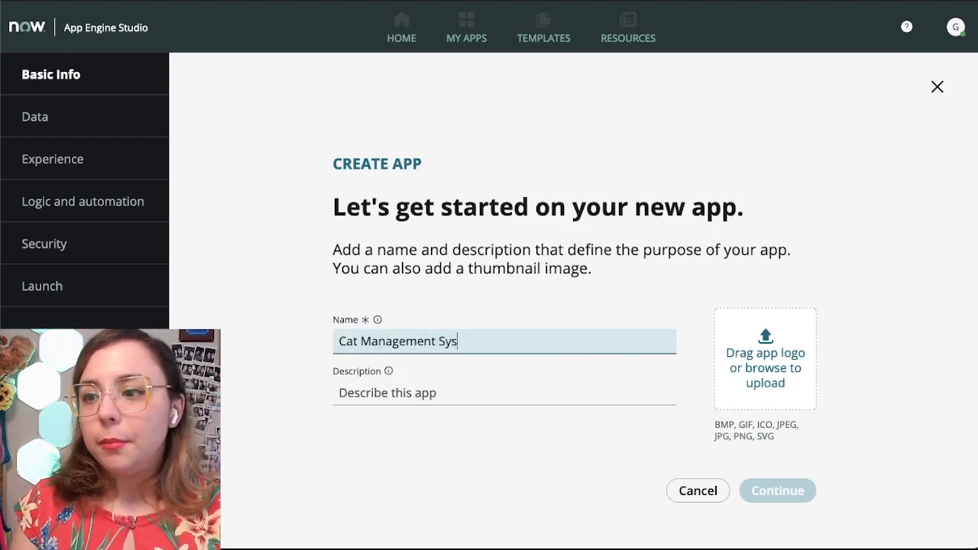
type("tem")
key("Tab")
key("Tab")
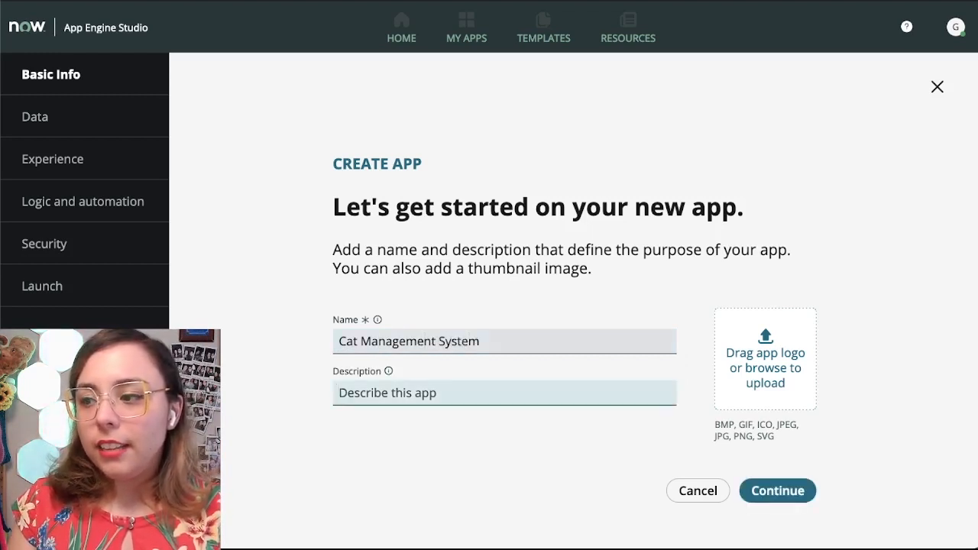
left_click(776, 490)
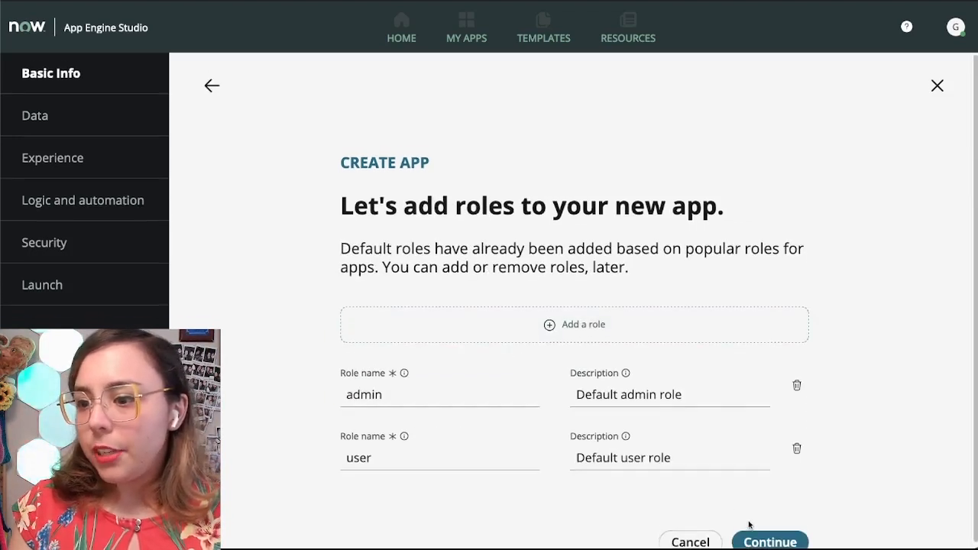
Keep the default admin and user roles for the new app and finish its setup to reach the app home.
scroll(741, 508, "down", 1)
left_click(766, 538)
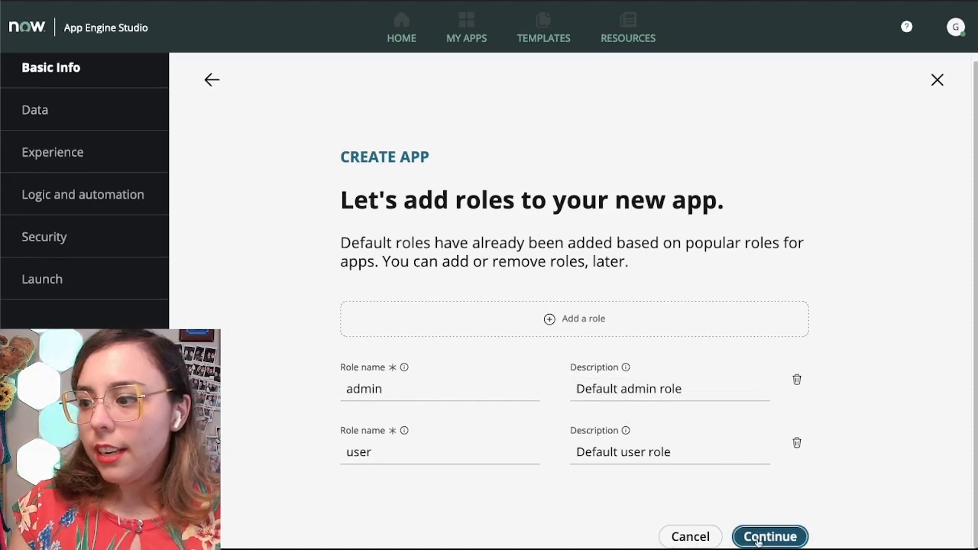
left_click(769, 537)
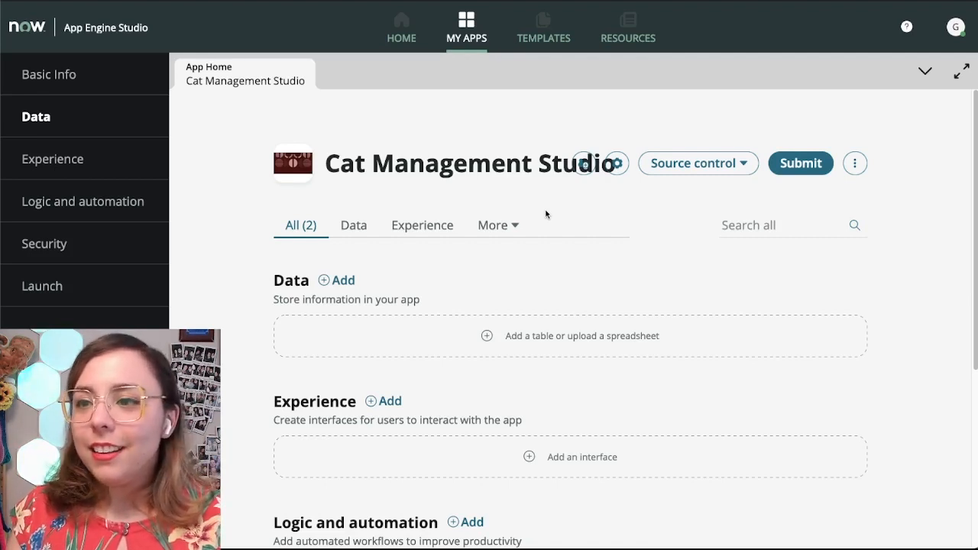
Start adding data to the app by creating a table from scratch.
left_click(336, 281)
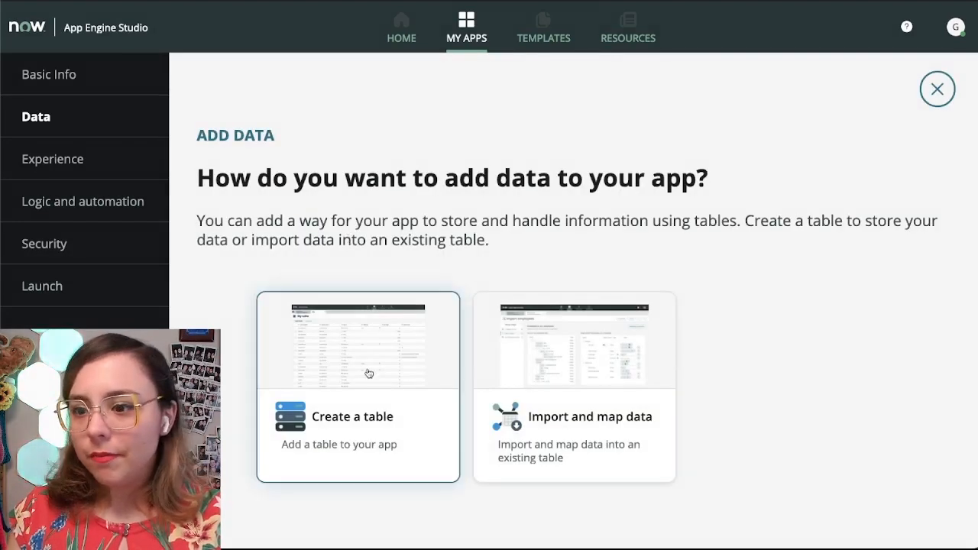
left_click(402, 394)
scroll(684, 336, "down", 3)
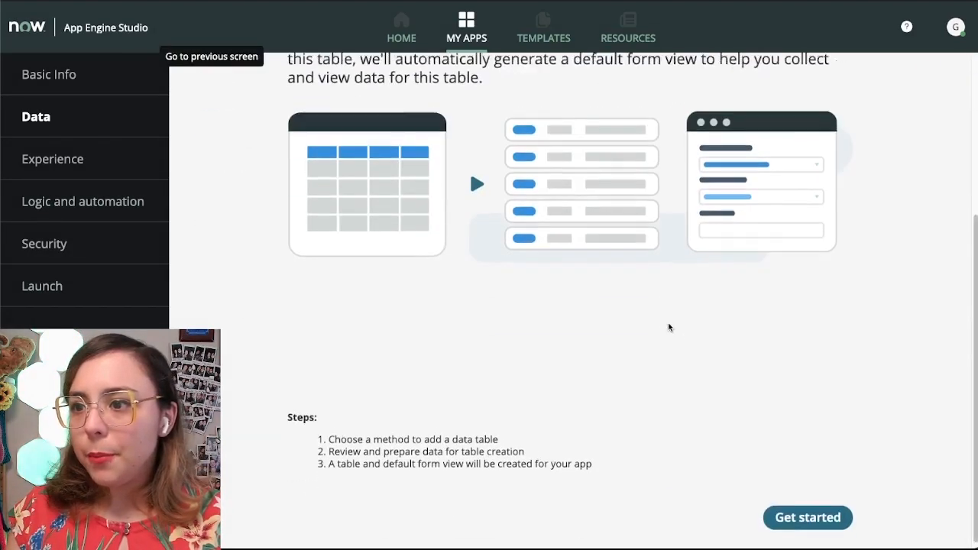
left_click(808, 518)
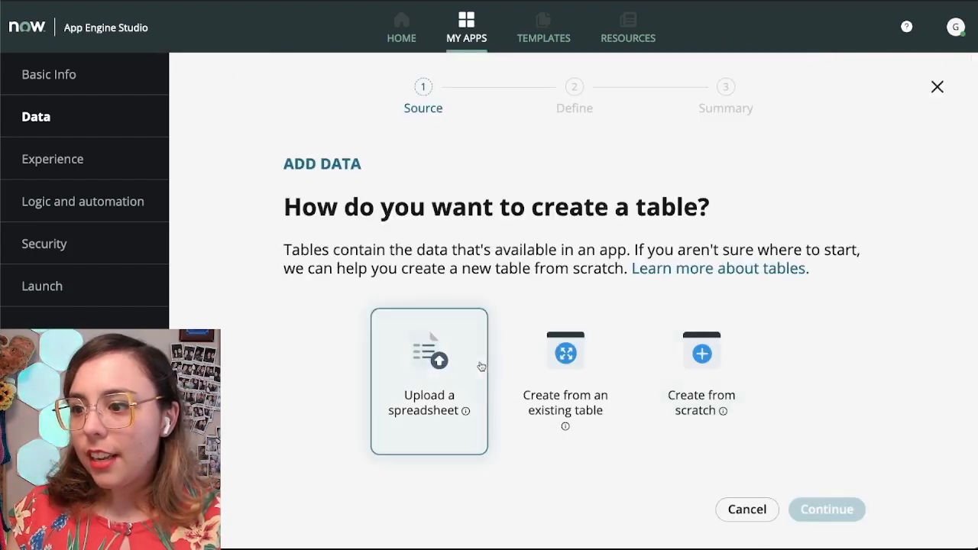
left_click(690, 376)
left_click(824, 517)
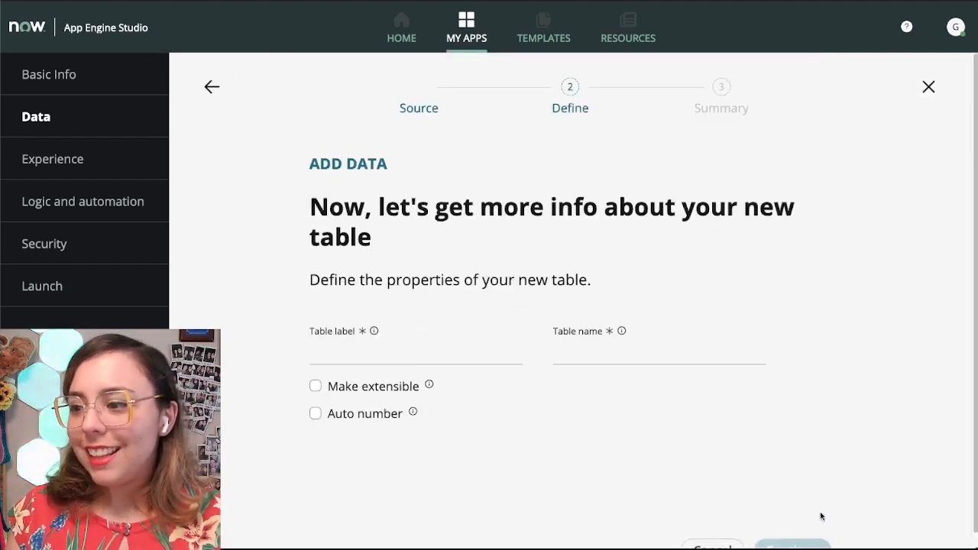
Label the new table Cats and enable auto numbering with prefix CAT, starting number 1000 and 7 digits.
left_click(456, 355)
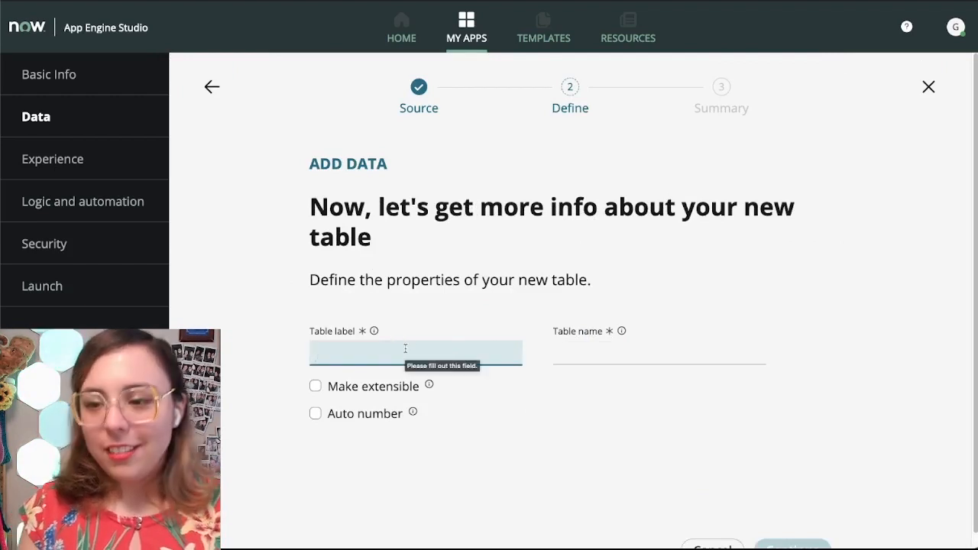
type("Cats")
key("Tab")
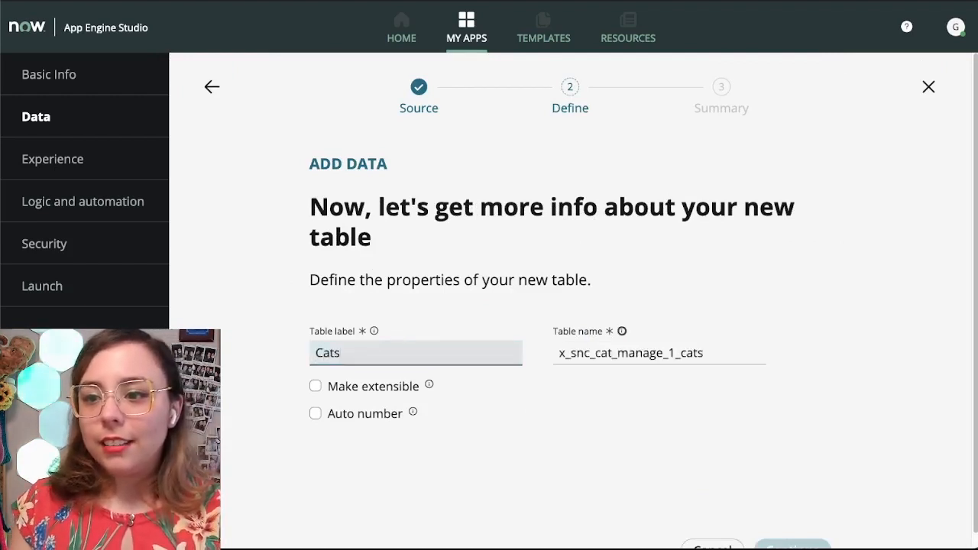
left_click(362, 415)
left_click(360, 469)
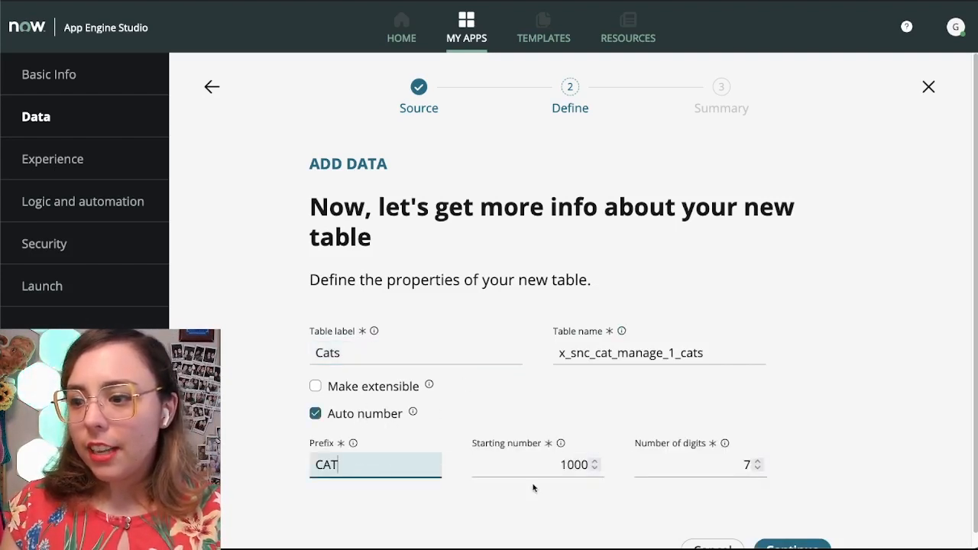
left_click(526, 465)
scroll(810, 520, "down", 1)
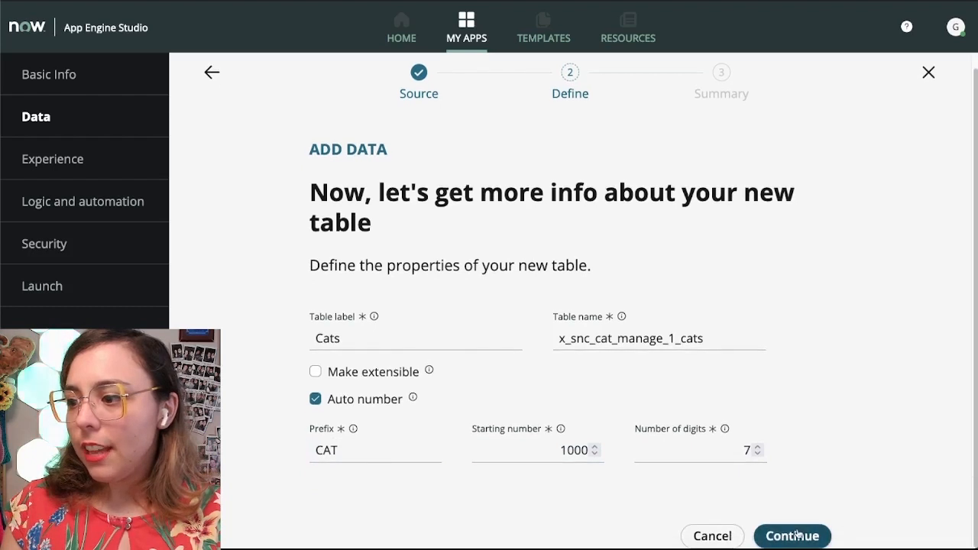
left_click(794, 536)
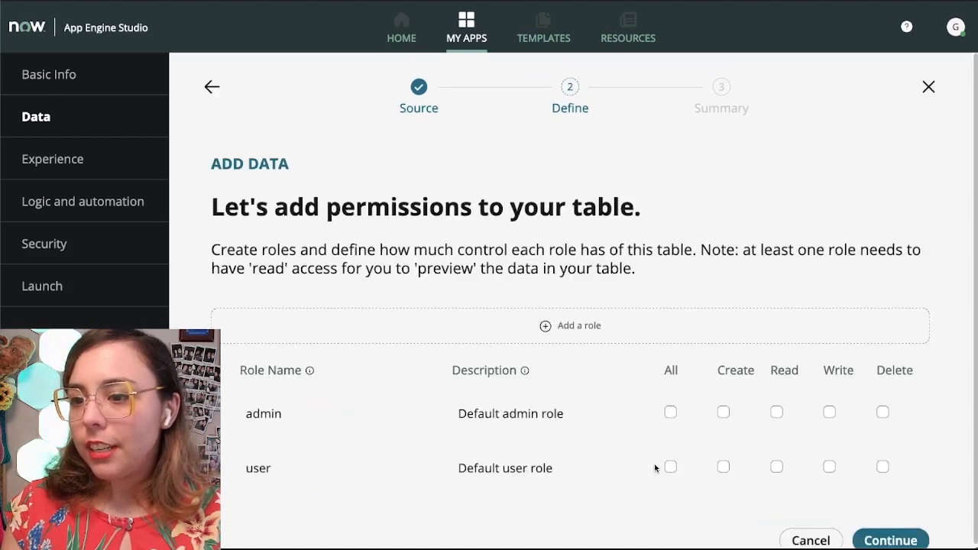
Grant the admin role all permissions and the user role create, read and write on the table, and create it.
left_click(670, 408)
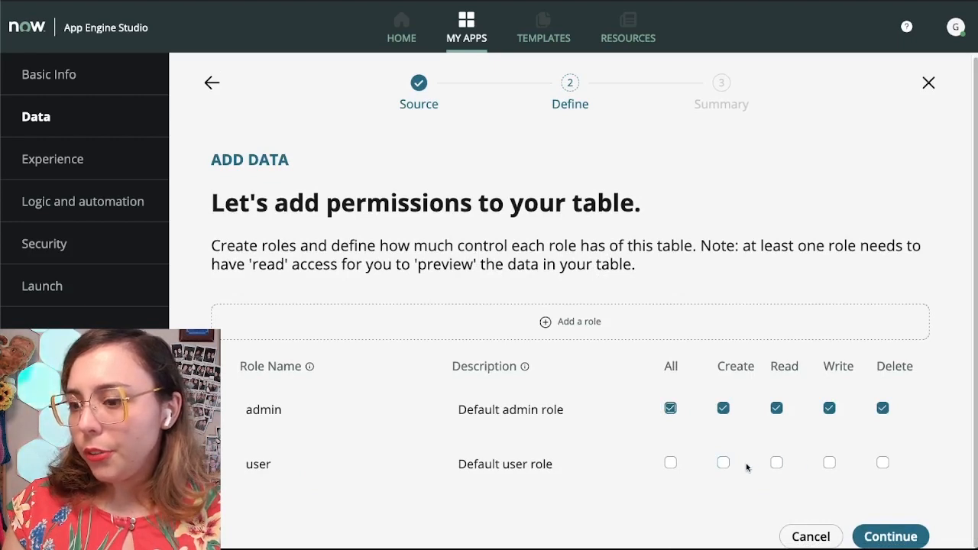
left_click(722, 463)
left_click(776, 463)
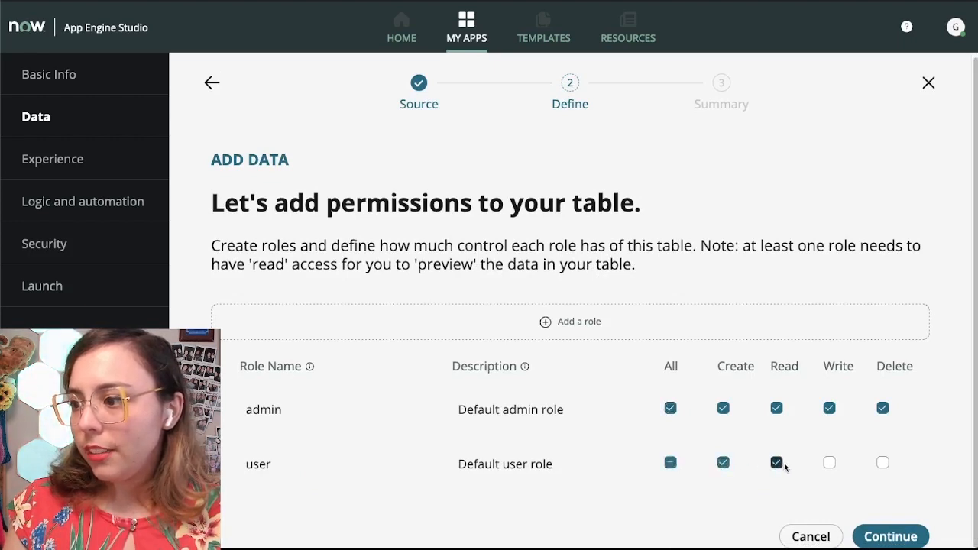
left_click(830, 463)
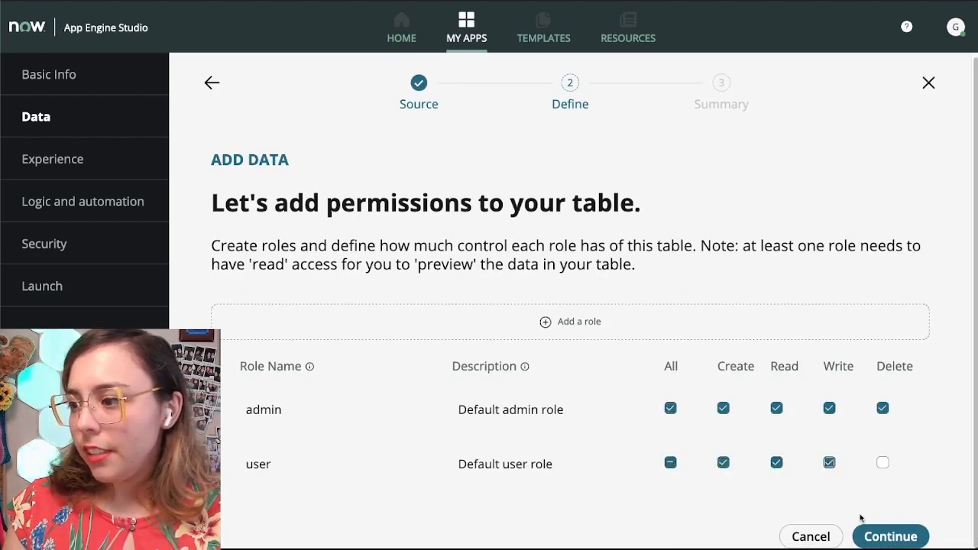
left_click(885, 538)
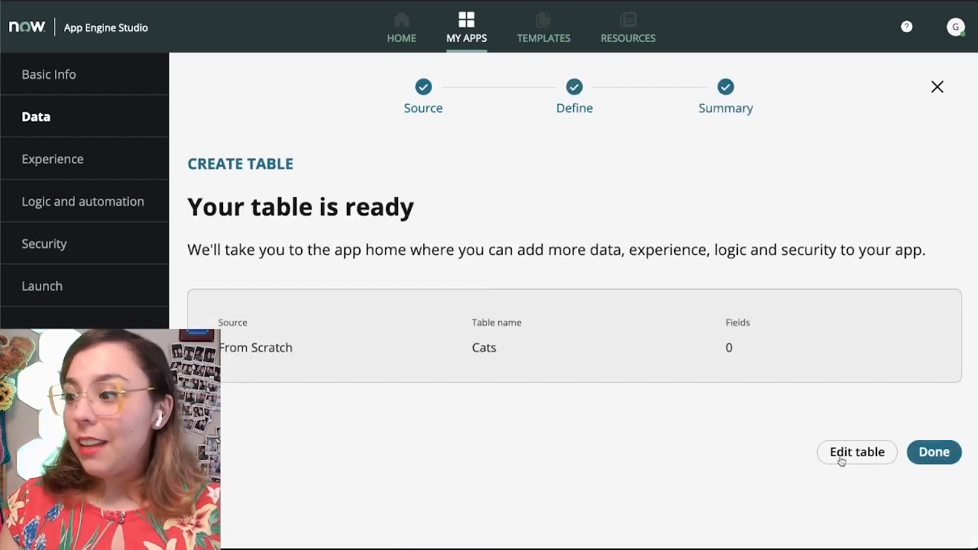
Edit the new Cats table and add a String field labelled Name.
left_click(857, 453)
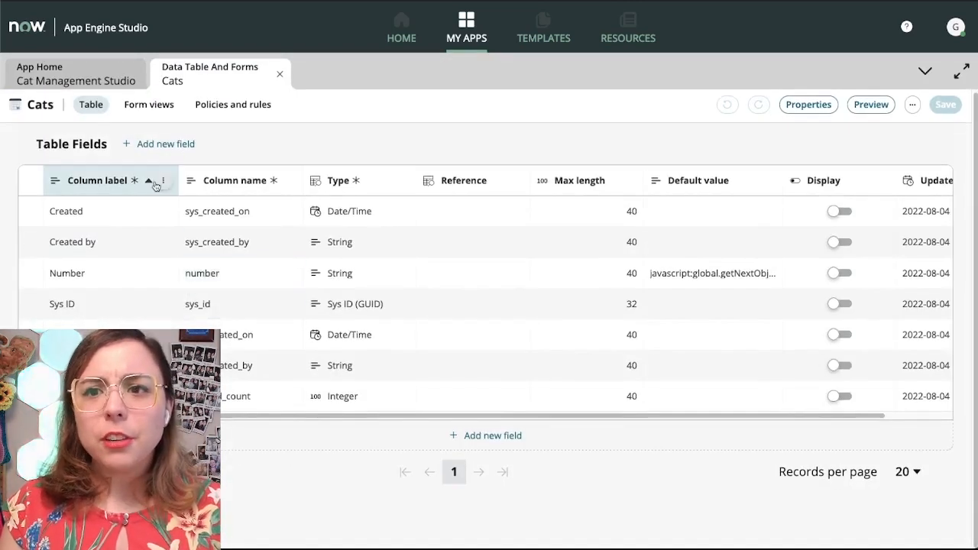
left_click(157, 145)
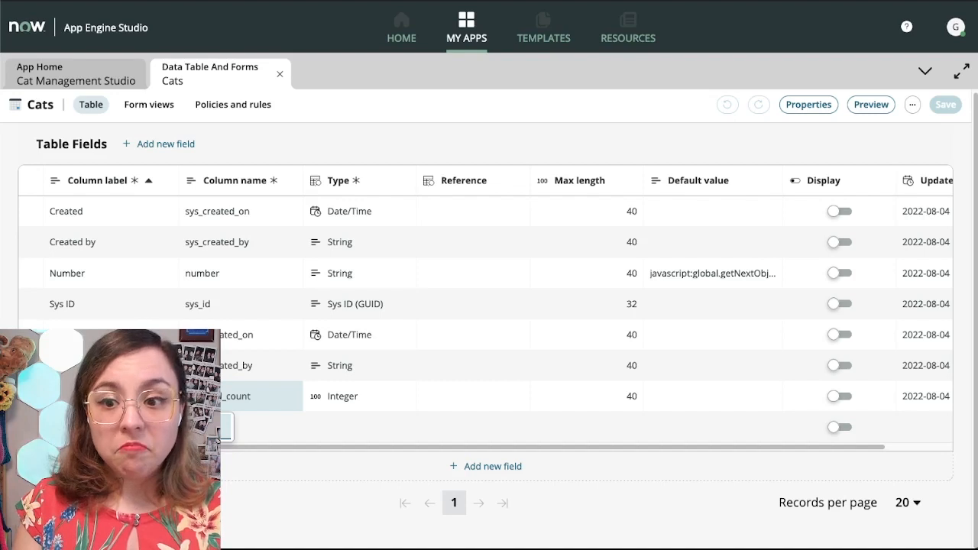
left_click(246, 427)
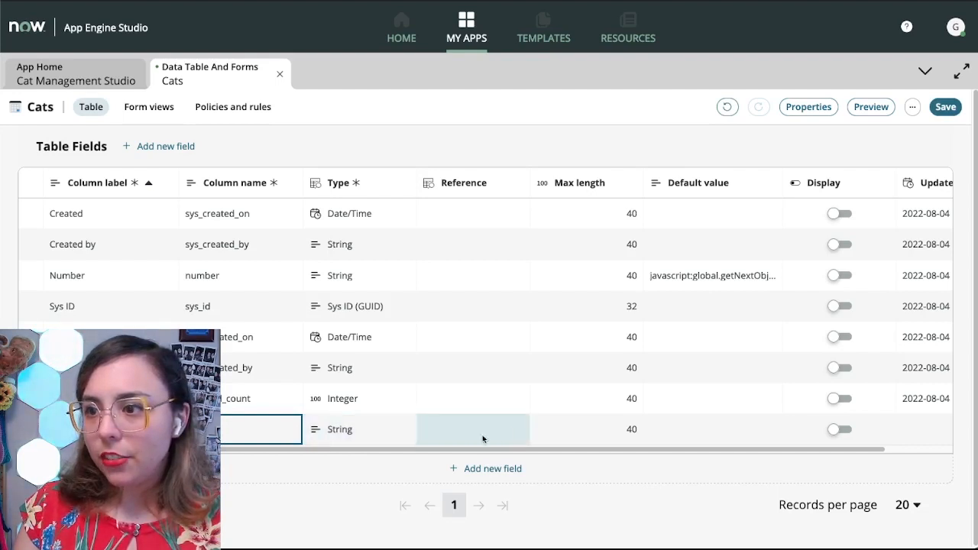
Set the Name field's max length to 255 and make it the table's display field.
left_click(587, 431)
key("BackSpace")
key("BackSpace")
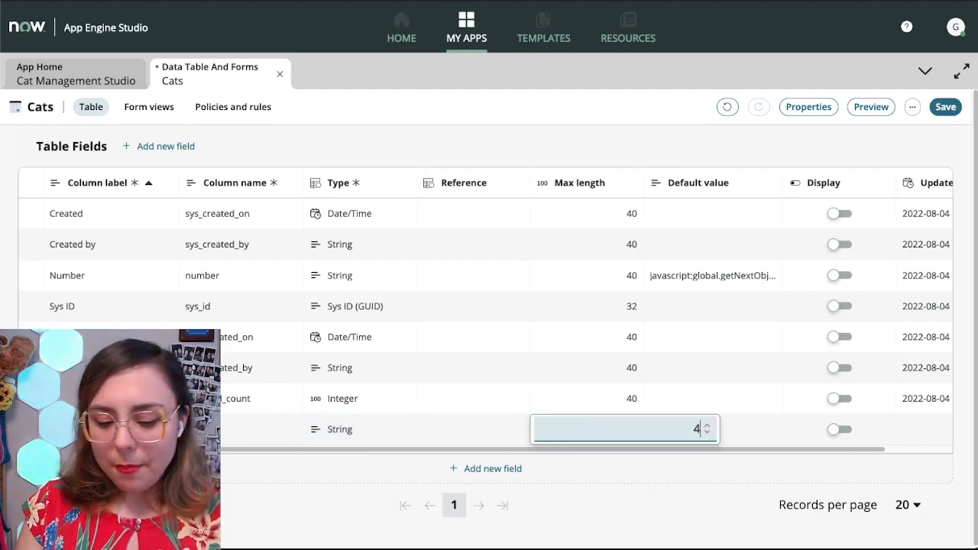
type("255")
key("Return")
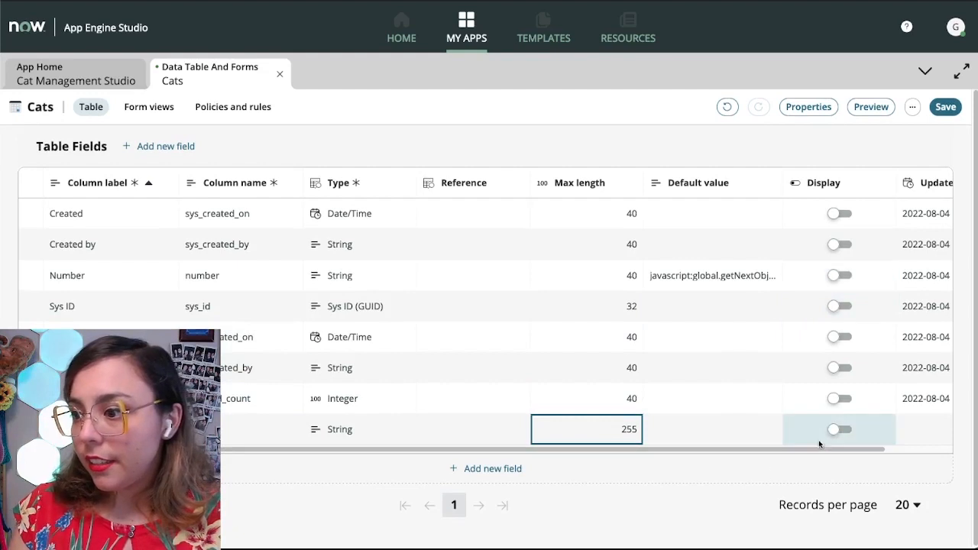
left_click(839, 429)
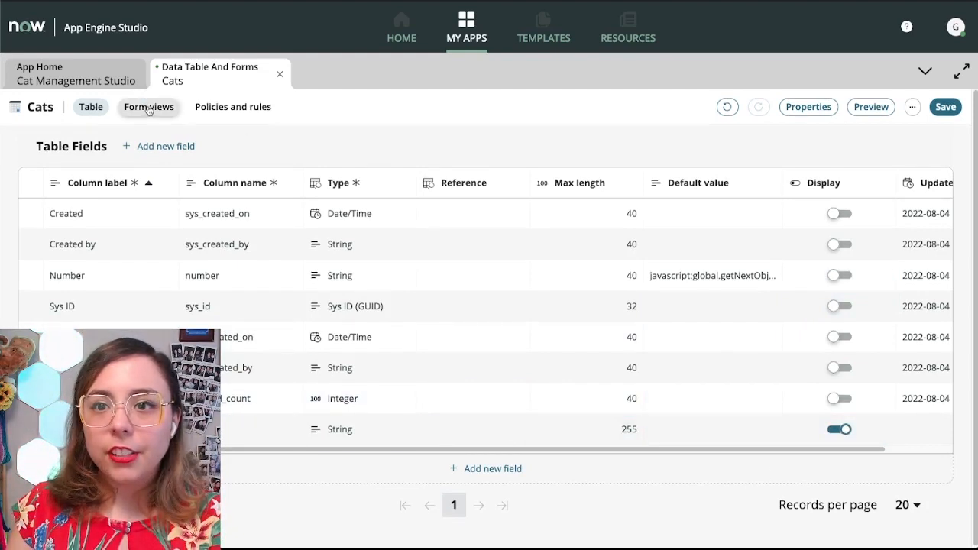
Add two more fields to the Cats table, saving the table between the two.
left_click(152, 147)
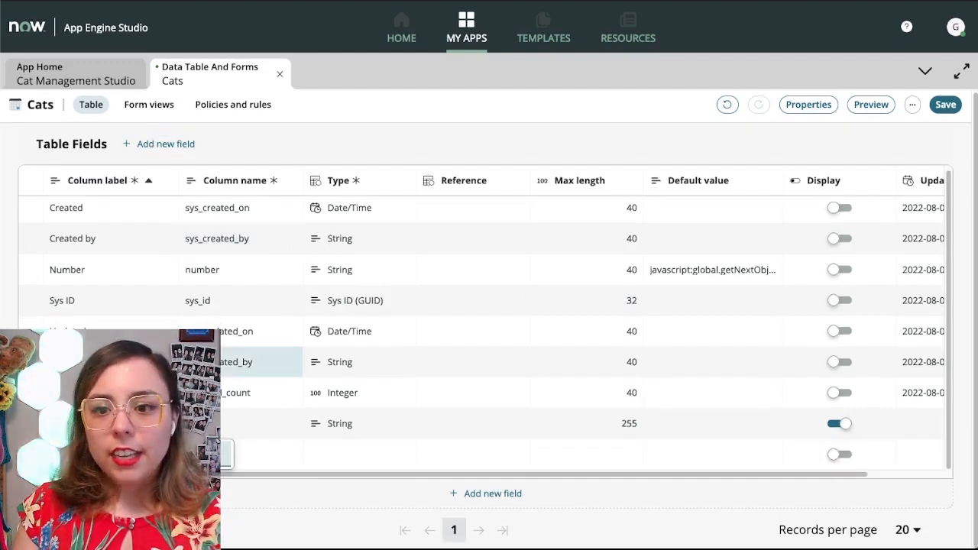
double_click(253, 460)
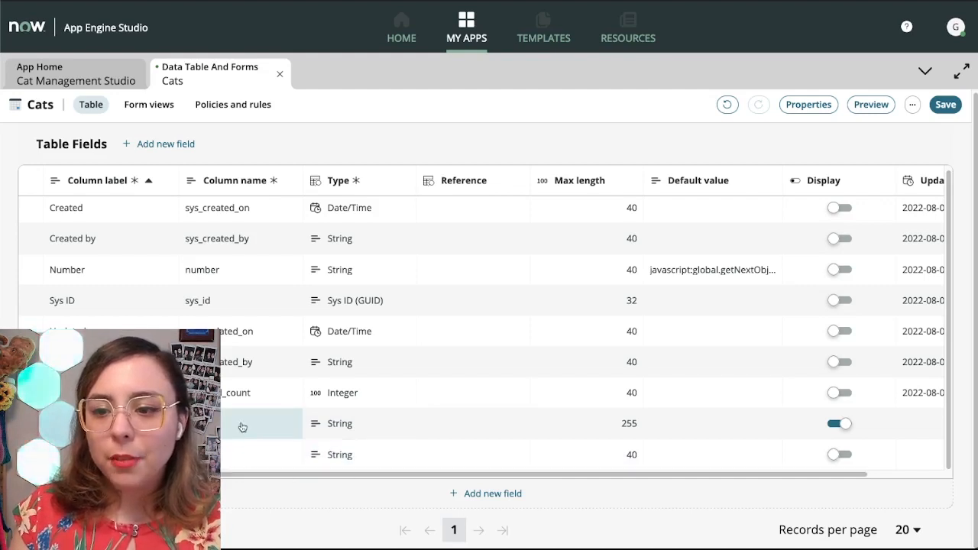
double_click(354, 462)
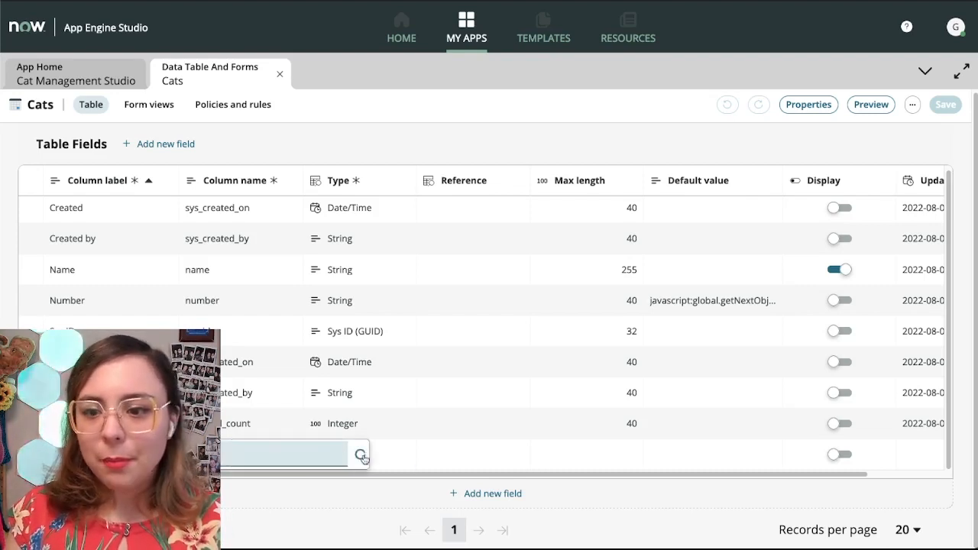
left_click(417, 454)
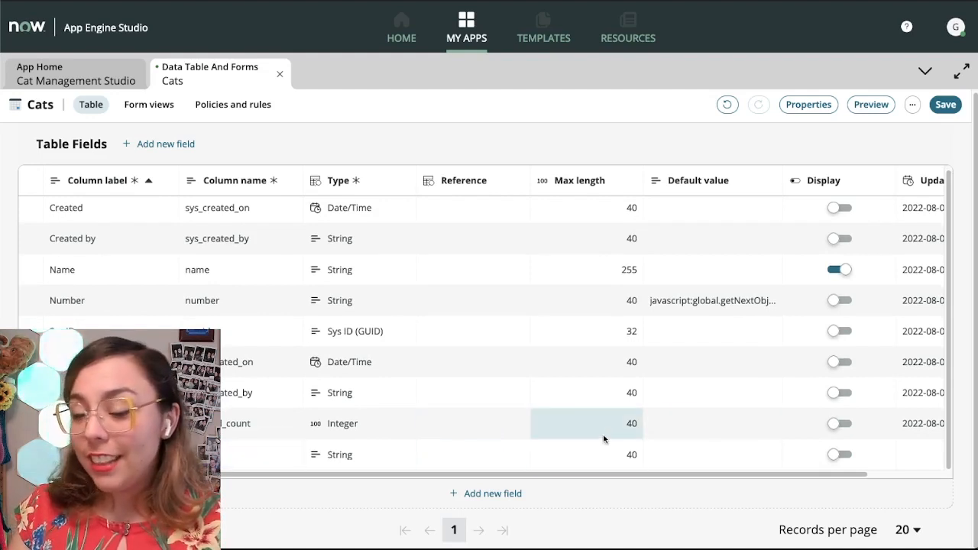
Add a Color field of type Choice to the Cats table, using the choice type Dropdown with -- None --.
left_click(155, 146)
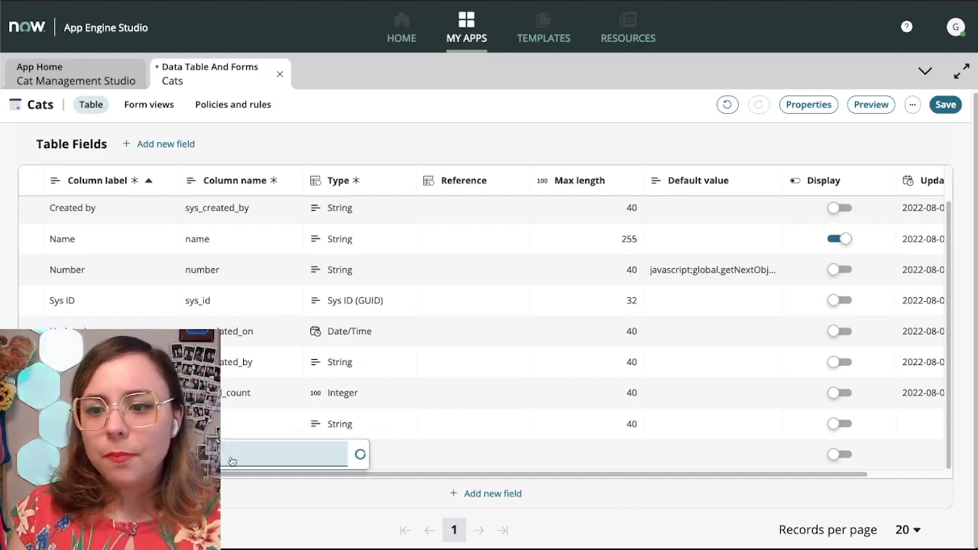
left_click(341, 458)
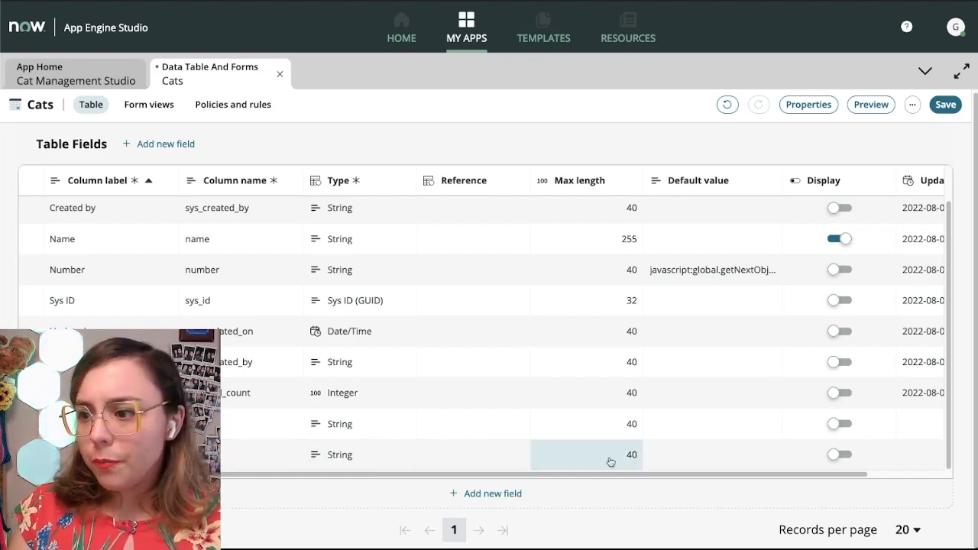
left_click(333, 459)
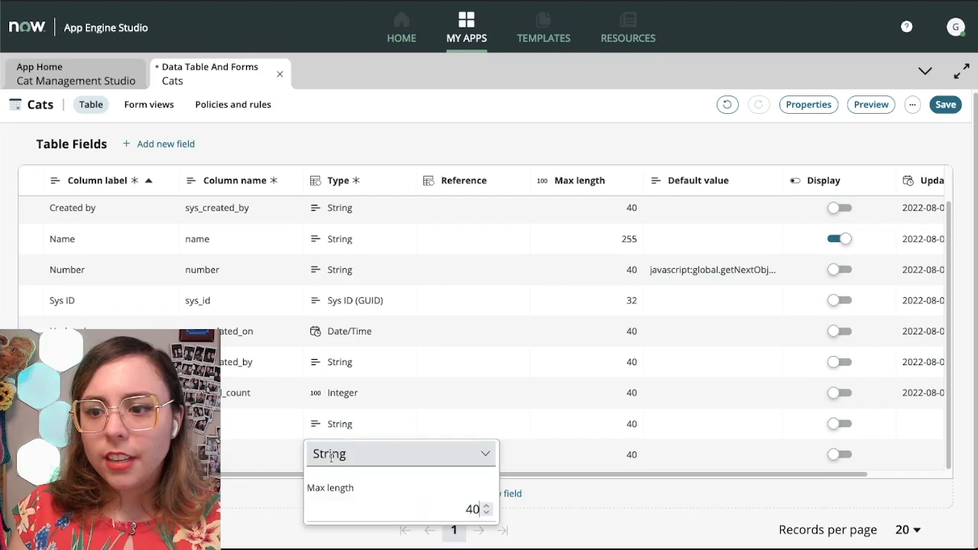
left_click(355, 454)
type("choice")
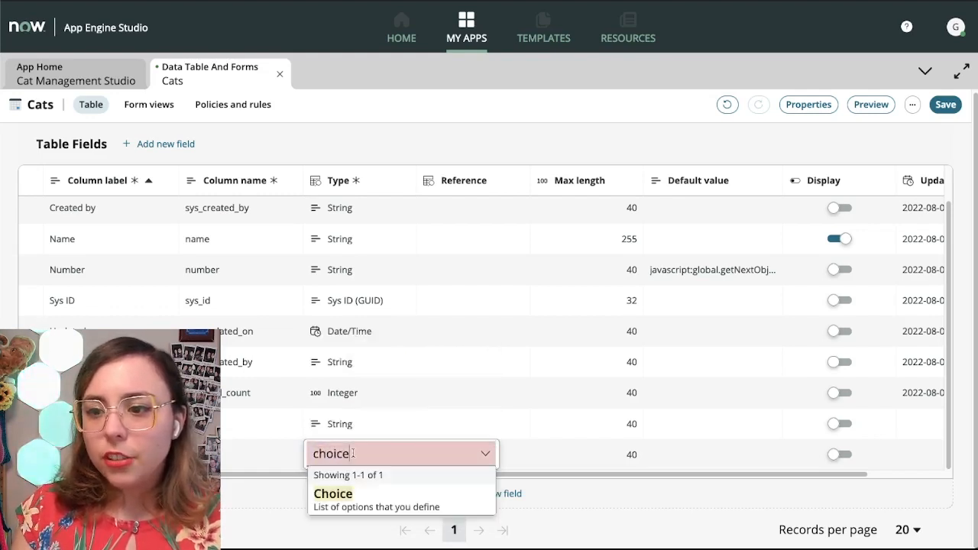
left_click(344, 493)
left_click(376, 342)
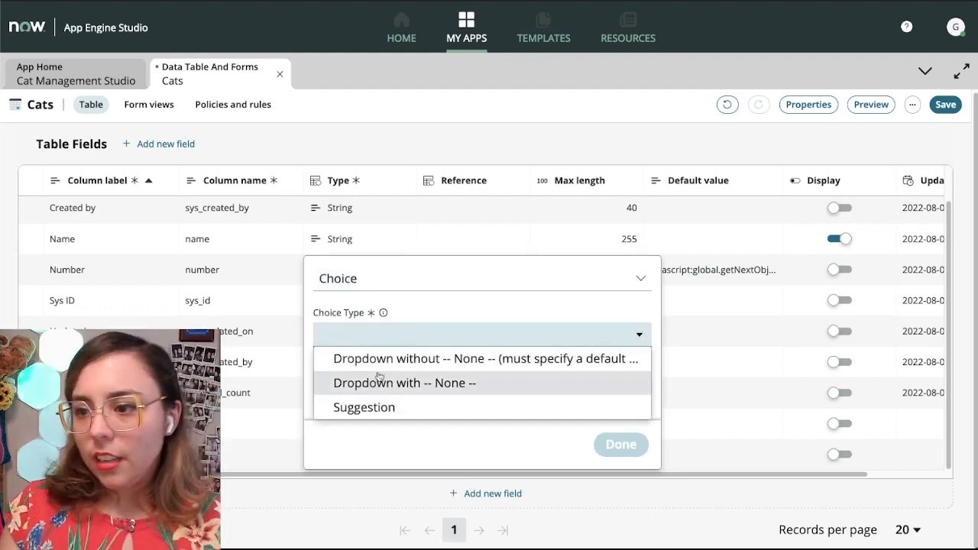
left_click(403, 389)
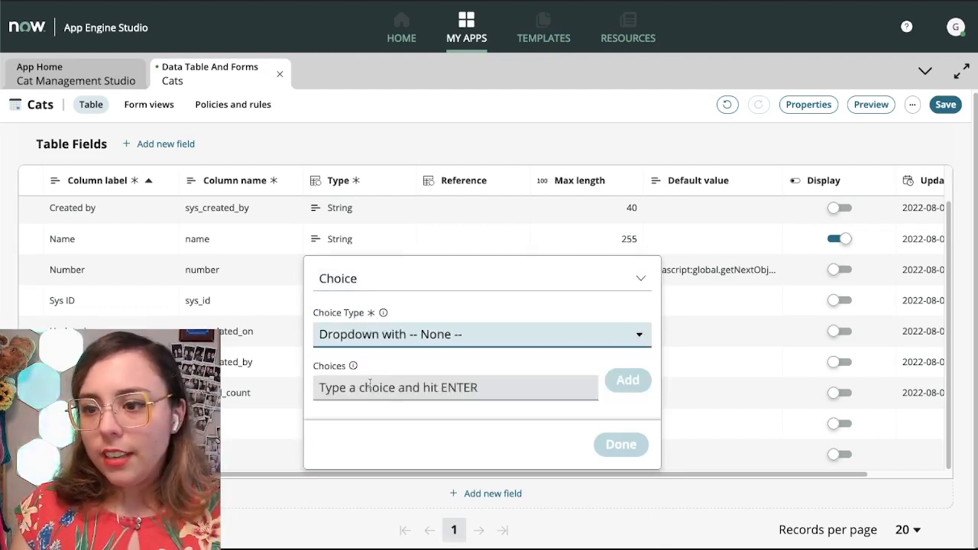
Add Black and Ginger as the first two choices of the Color field.
left_click(369, 385)
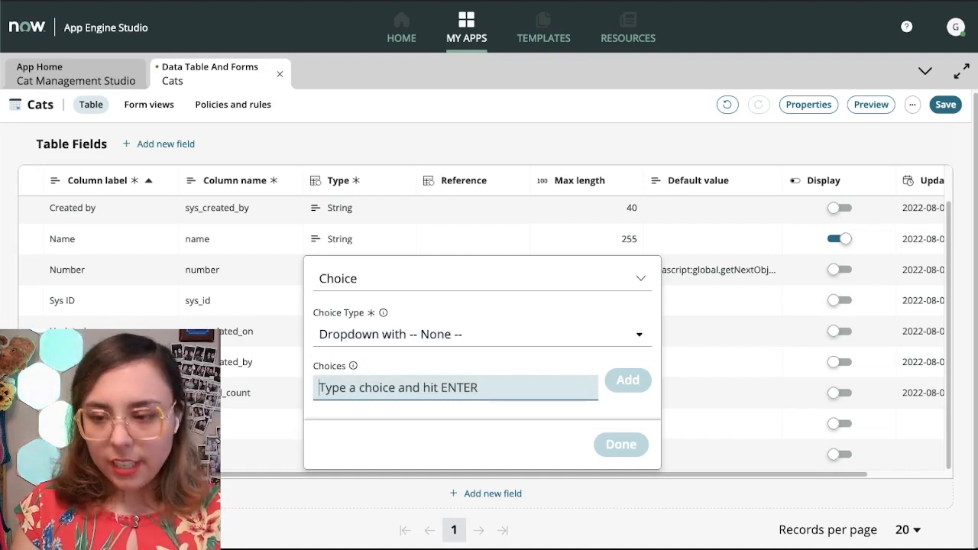
type("Black")
key("Return")
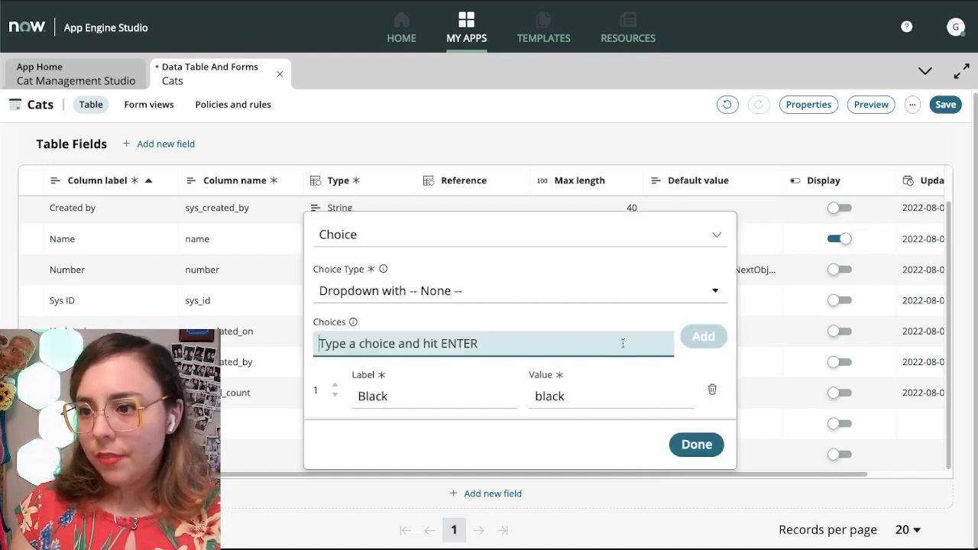
type("Tab")
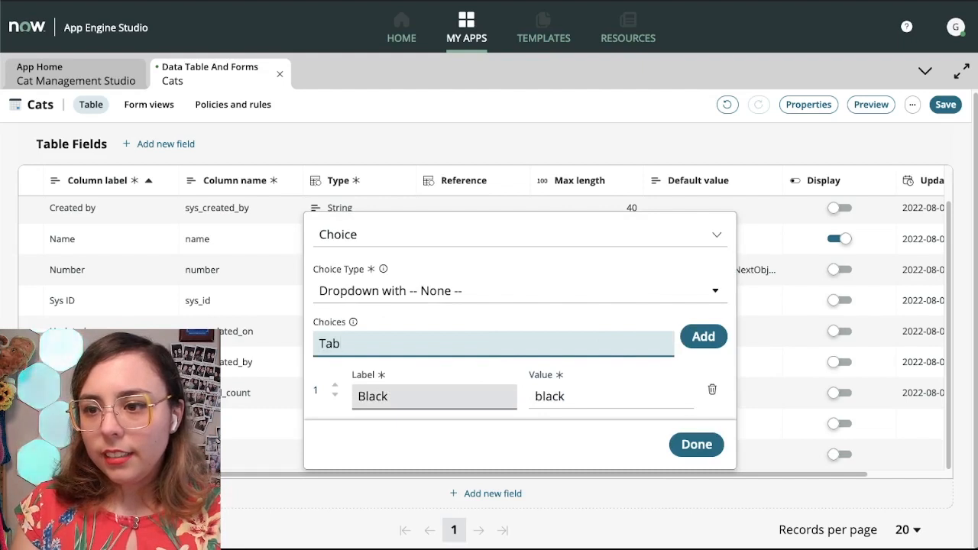
key("BackSpace")
key("BackSpace")
key("BackSpace")
type("Ginger")
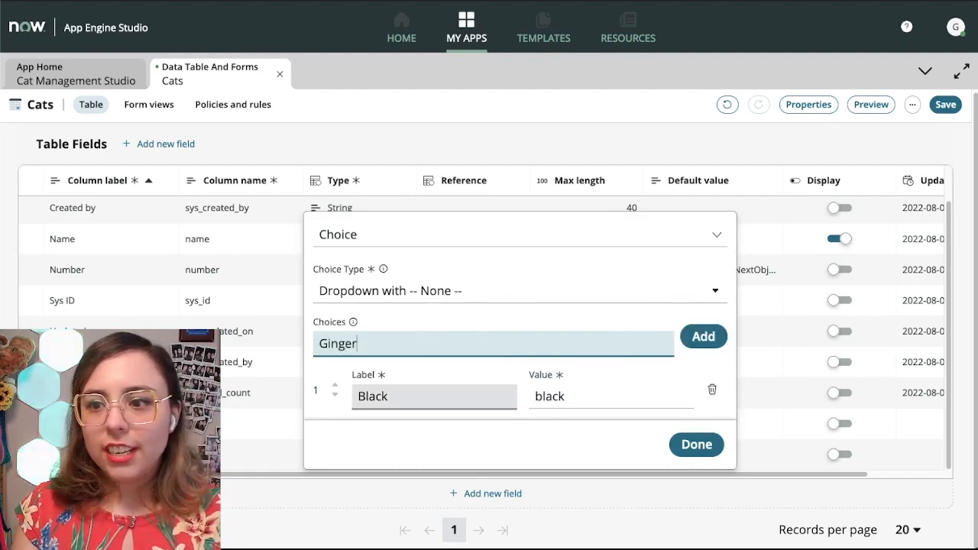
key("Return")
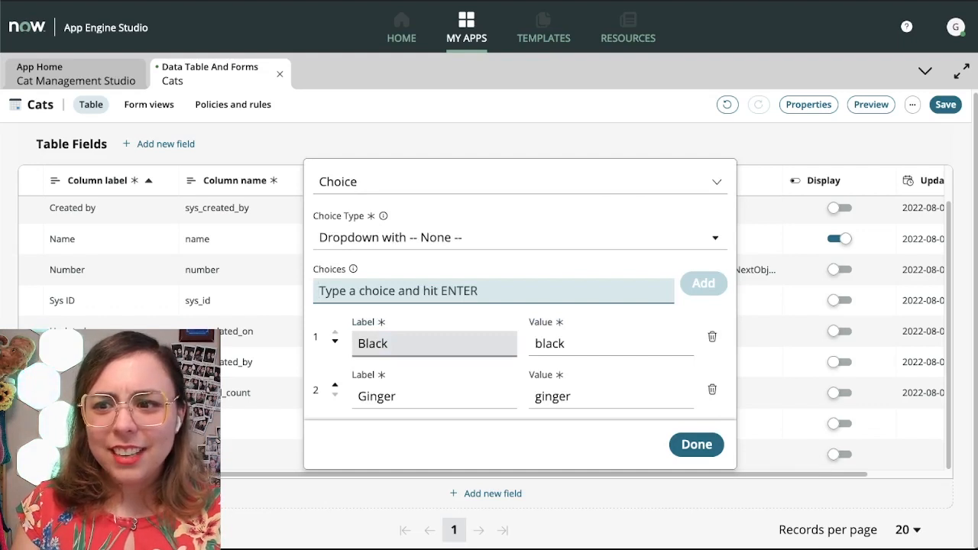
Add the choices Brown, White and Multi color to the Color field and finish its choice list.
type("Browen")
key("BackSpace")
key("BackSpace")
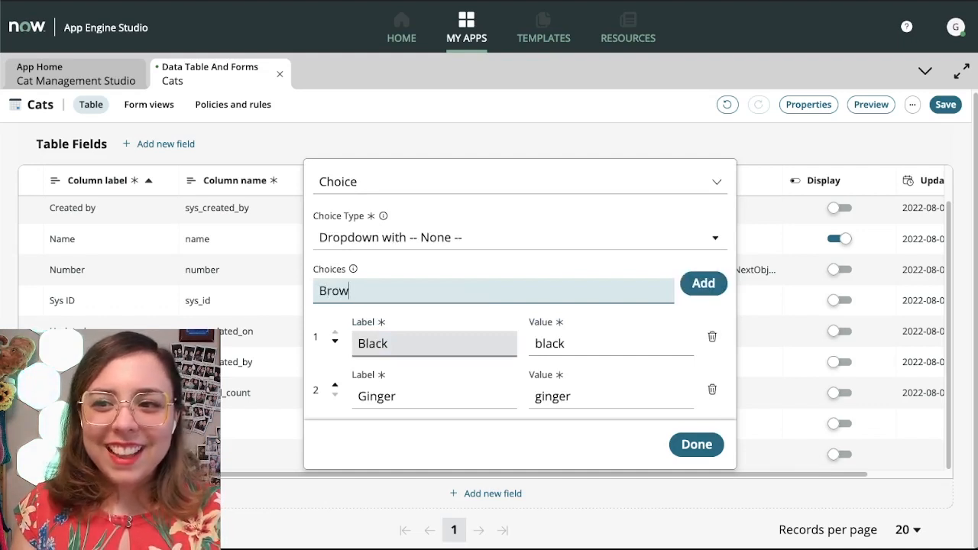
type("n")
key("Return")
type("White")
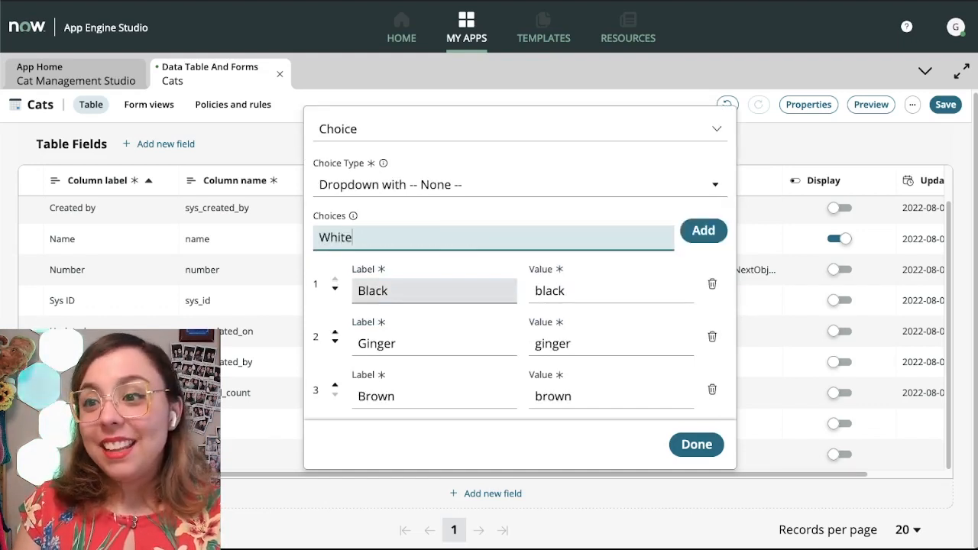
key("Return")
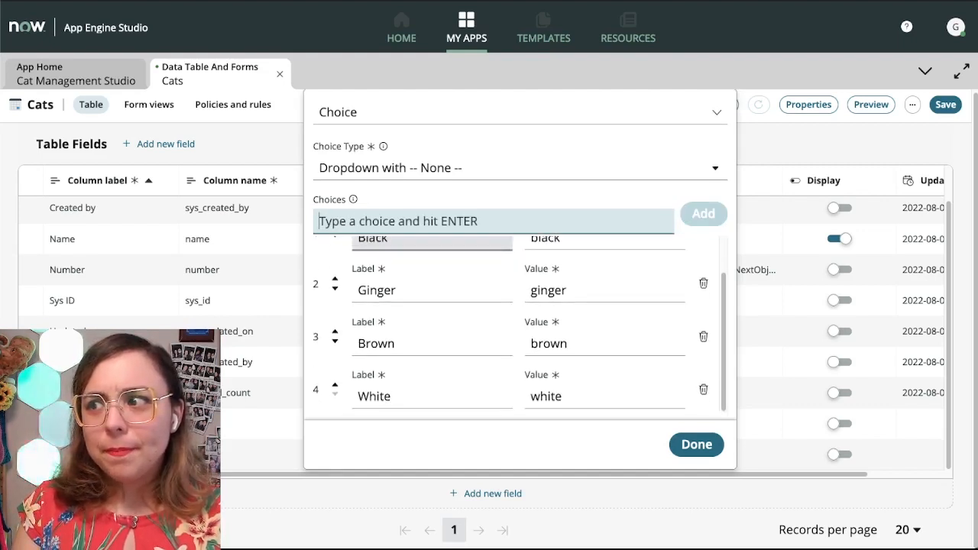
type("Multi")
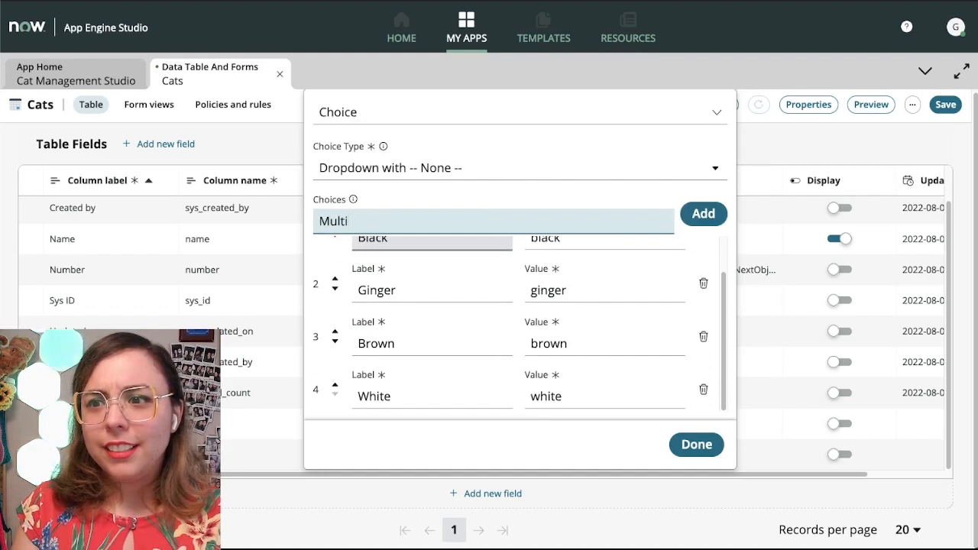
type(" color")
key("Return")
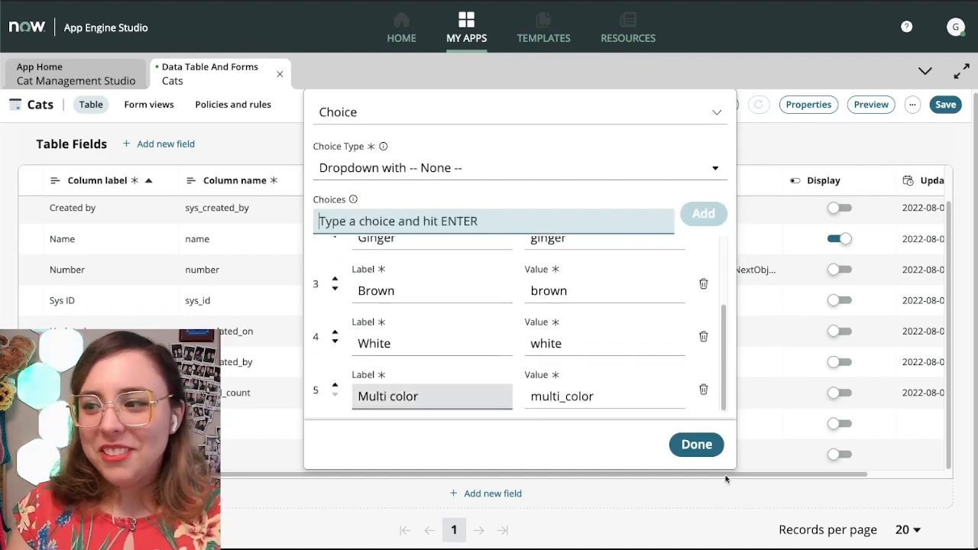
left_click(696, 444)
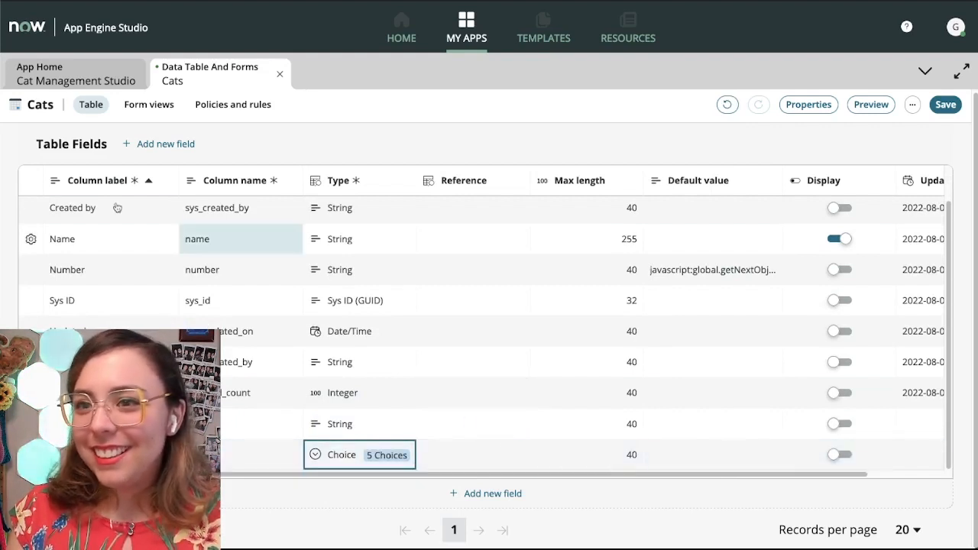
Add a String field labelled Notes with a max length of 1,000, and save the Cats table.
scroll(486, 333, "up", 1)
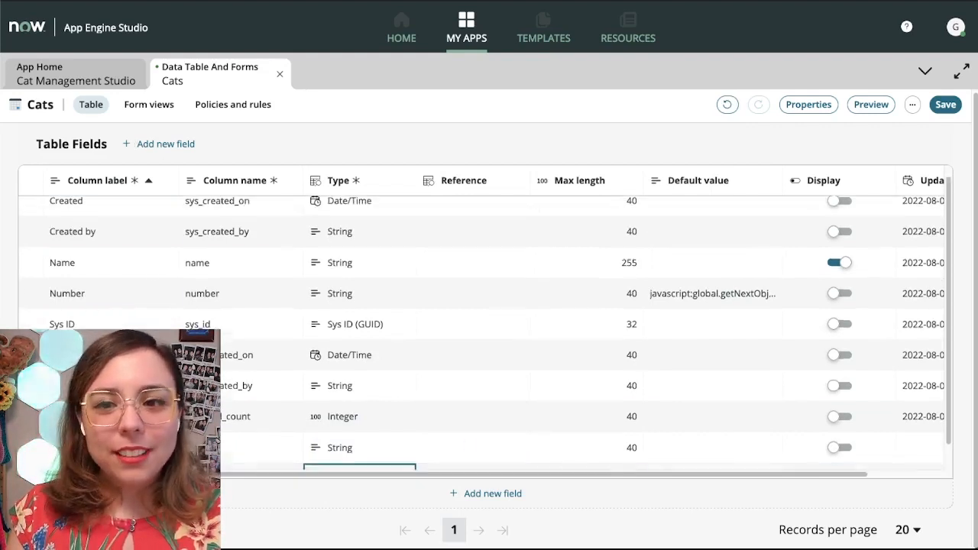
scroll(486, 333, "down", 1)
left_click(156, 145)
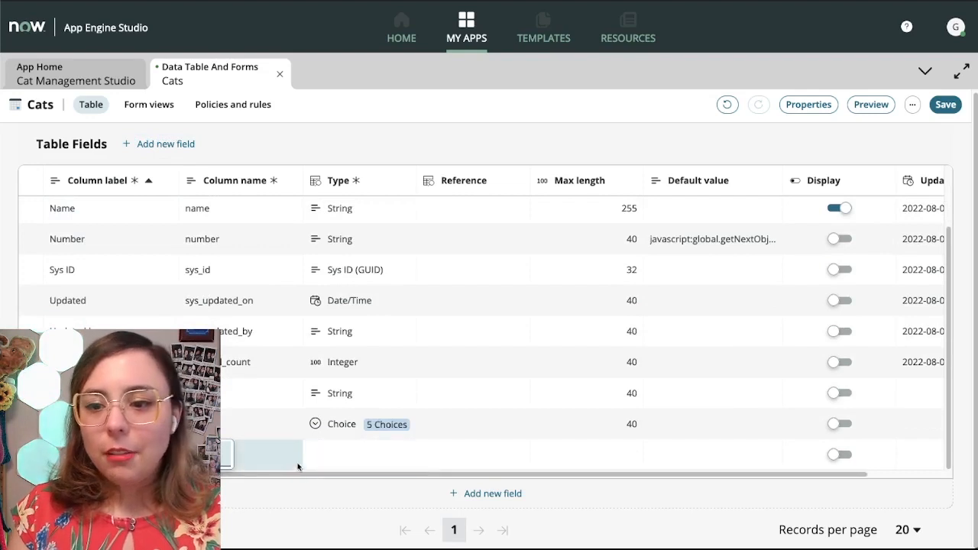
left_click(359, 454)
left_click(383, 453)
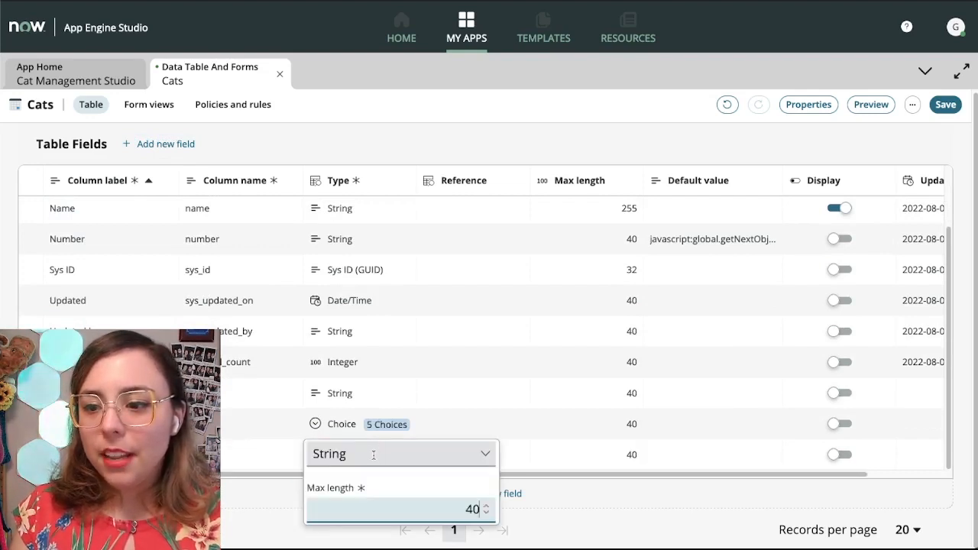
left_click(456, 424)
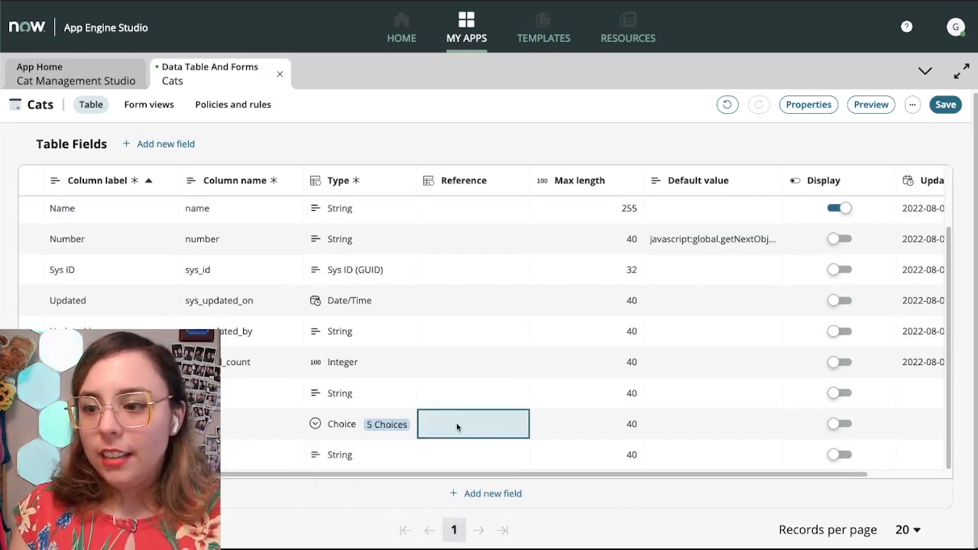
left_click(607, 457)
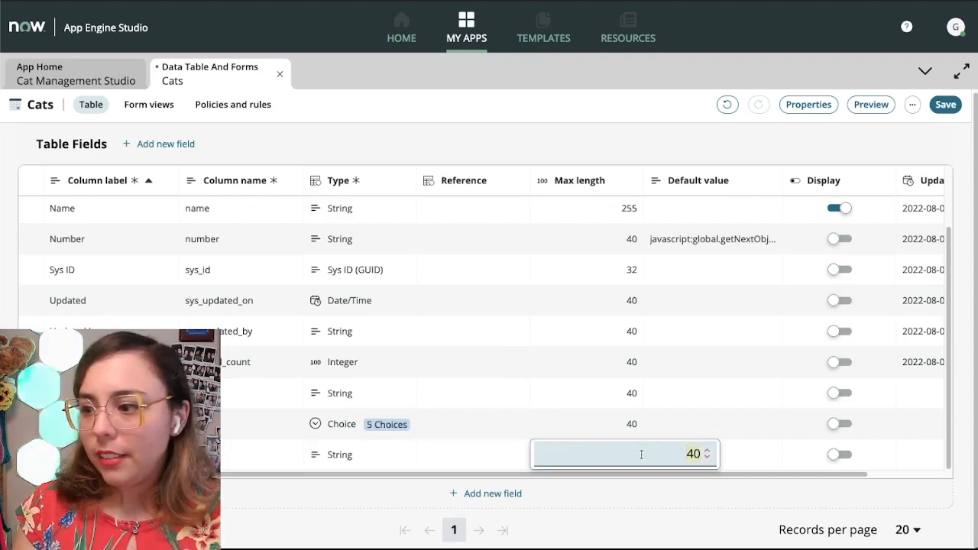
key("Return")
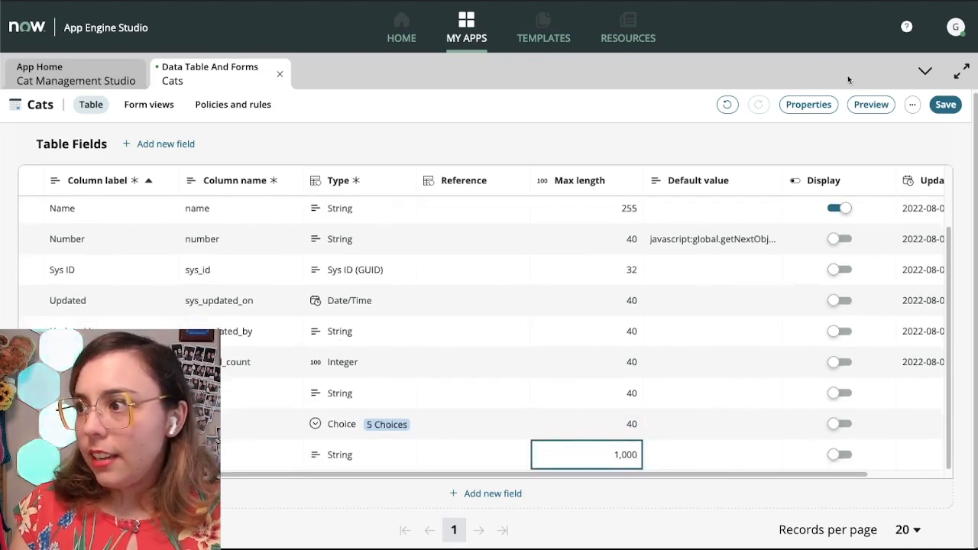
left_click(953, 106)
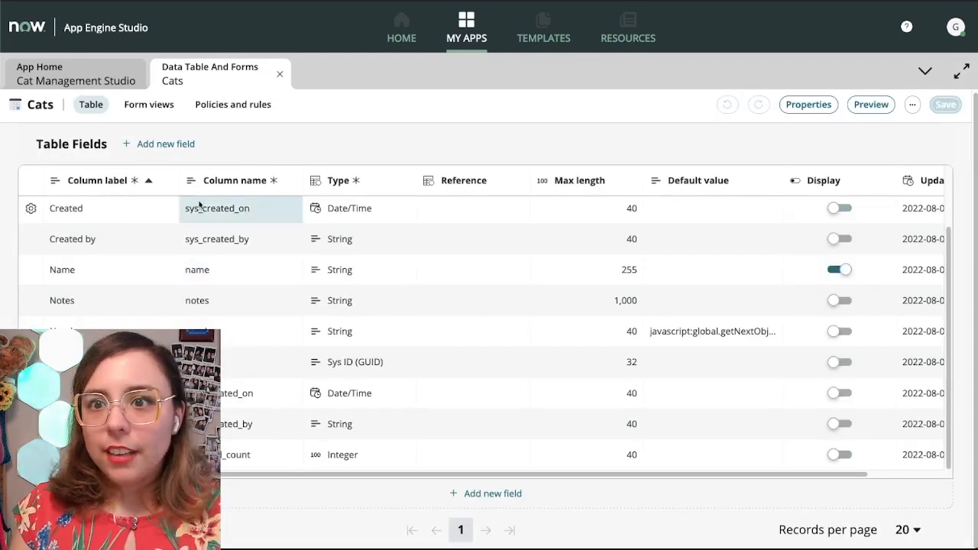
In the Cats table's default form view, add the Age and Color fields below Number and insert Name directly under Number.
left_click(127, 113)
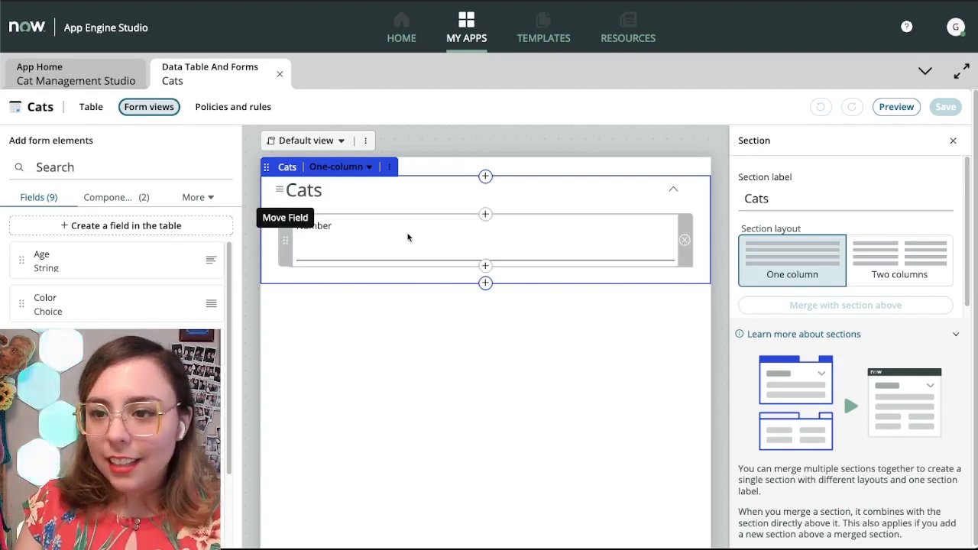
left_click(490, 158)
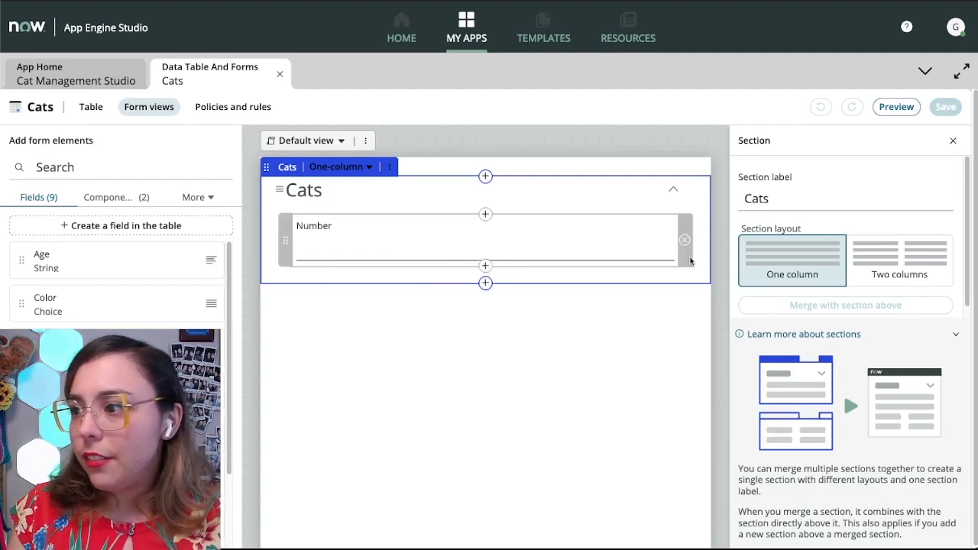
scroll(67, 258, "down", 1)
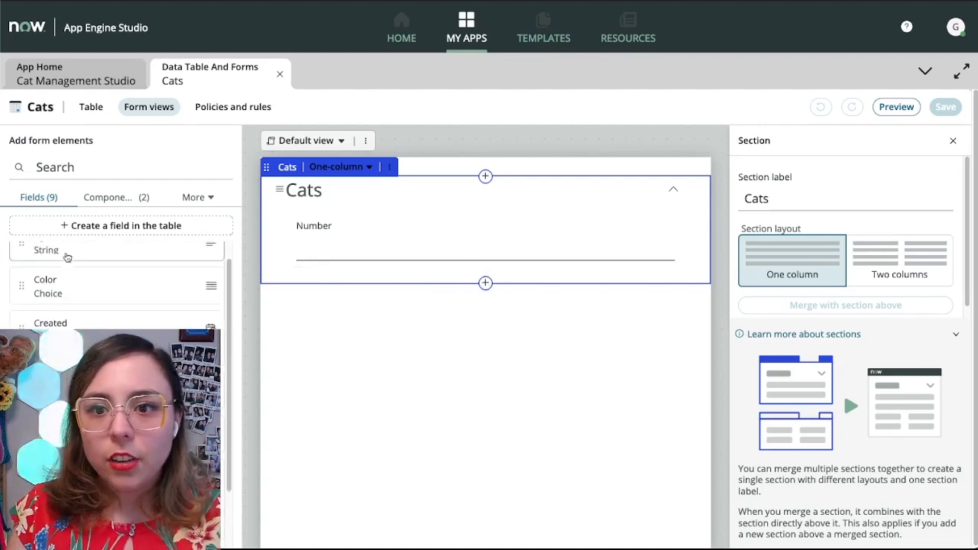
scroll(67, 257, "up", 1)
left_click_drag(66, 267, 344, 368)
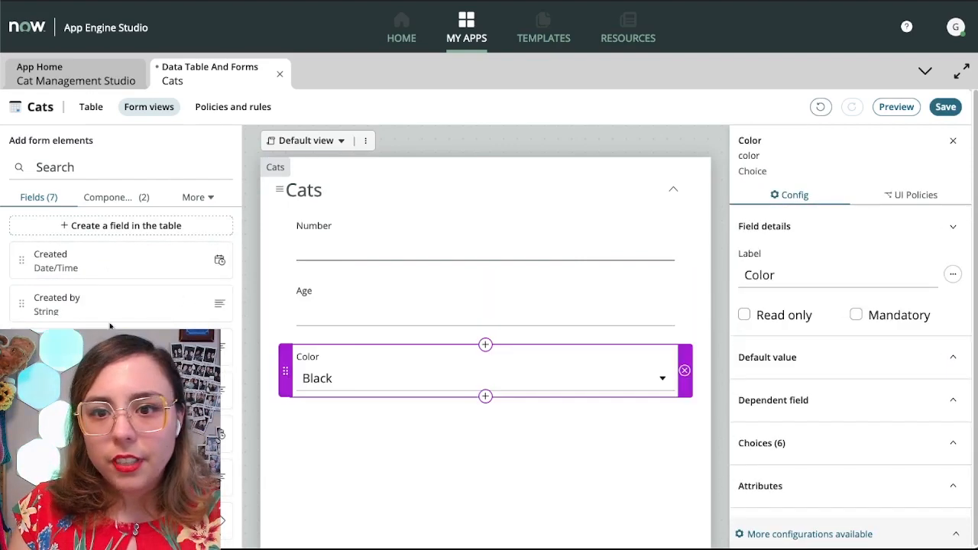
scroll(101, 295, "down", 1)
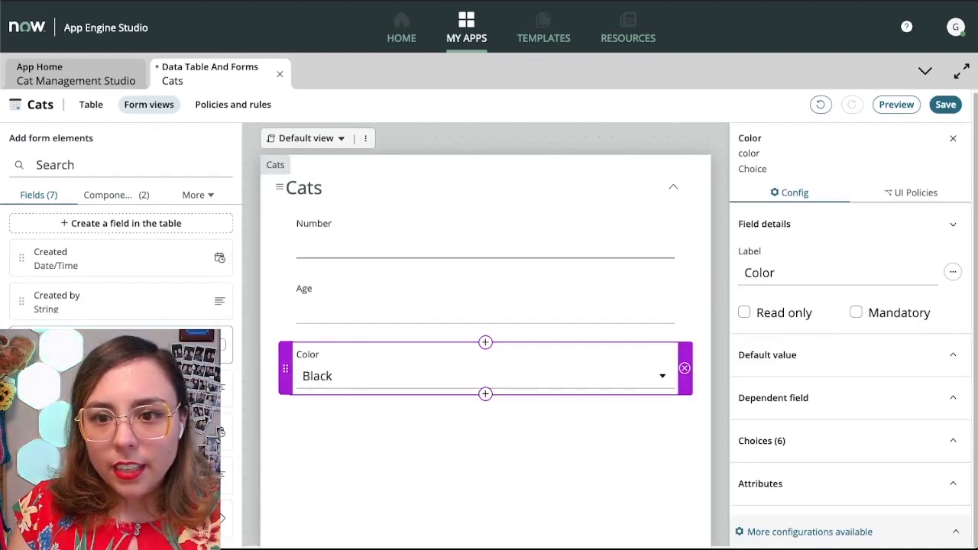
left_click_drag(84, 345, 323, 268)
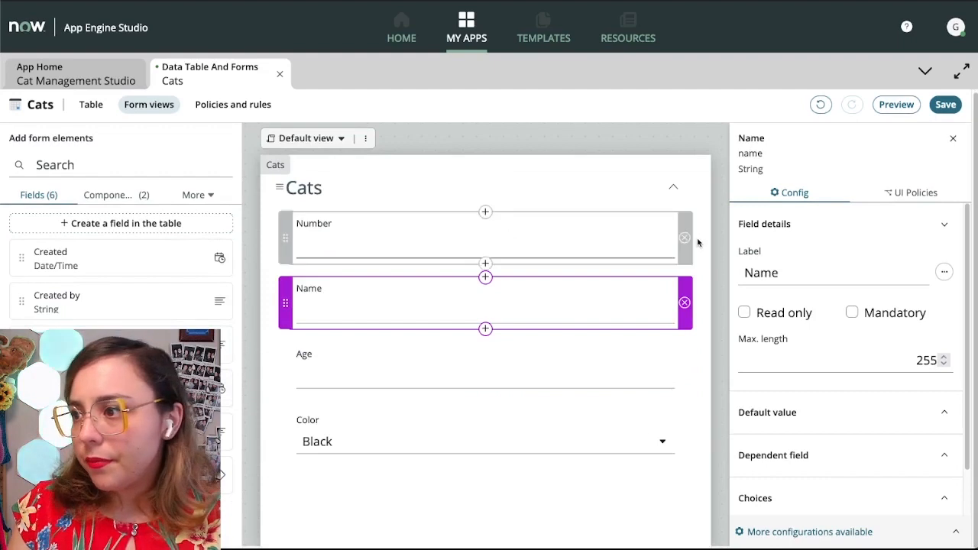
Change the Cats form section to a two-column layout.
left_click(670, 191)
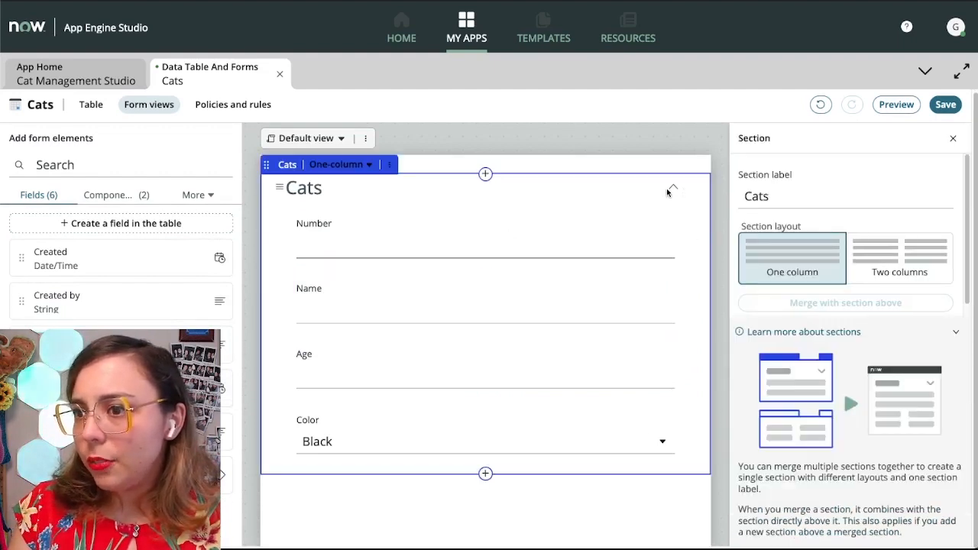
left_click(538, 221)
left_click(446, 207)
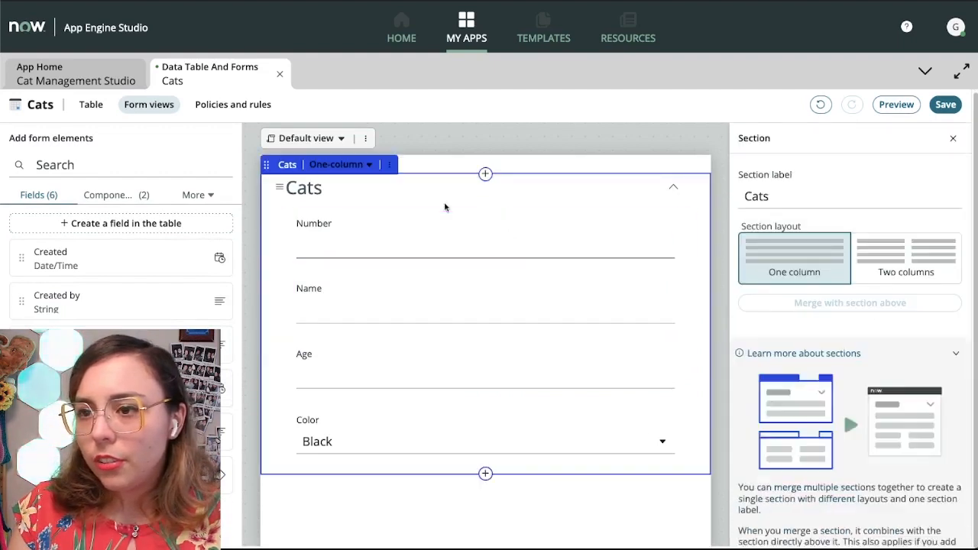
left_click(359, 165)
left_click(357, 210)
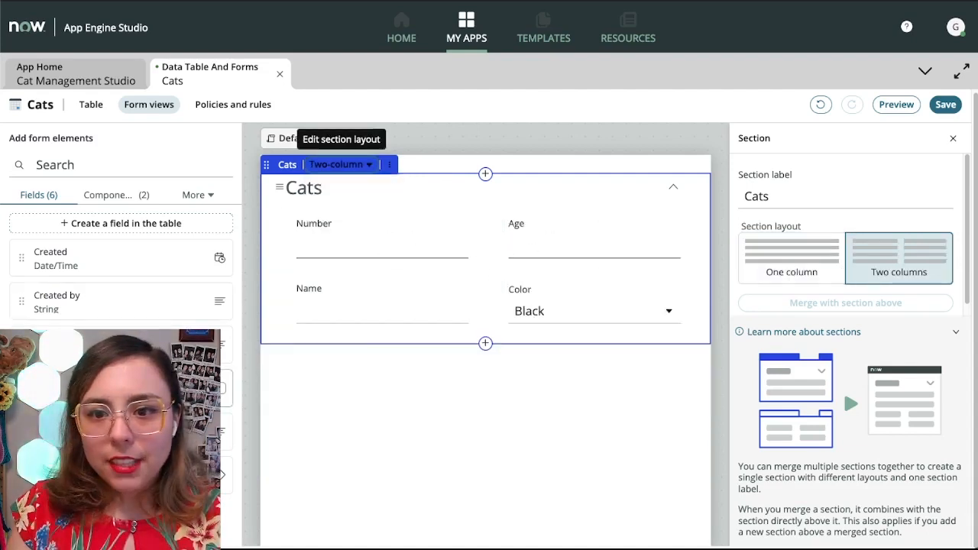
left_click_drag(153, 344, 63, 313)
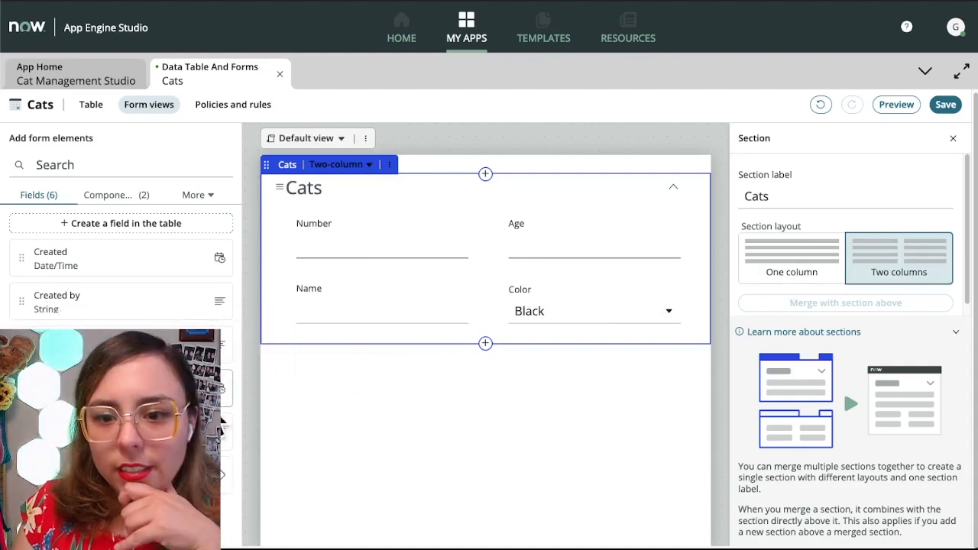
left_click(114, 195)
left_click(38, 195)
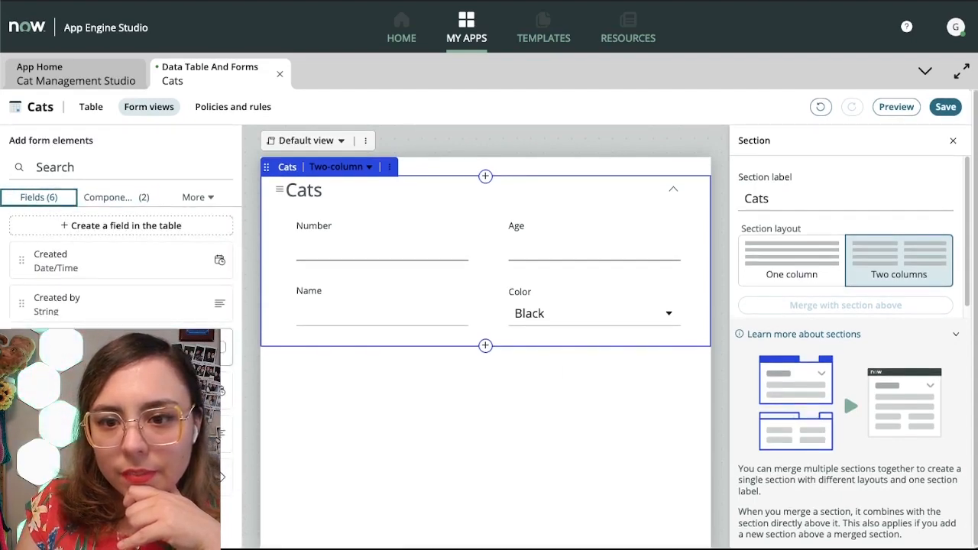
Add a new one-column section below the Cats section and label it Notes.
left_click(485, 345)
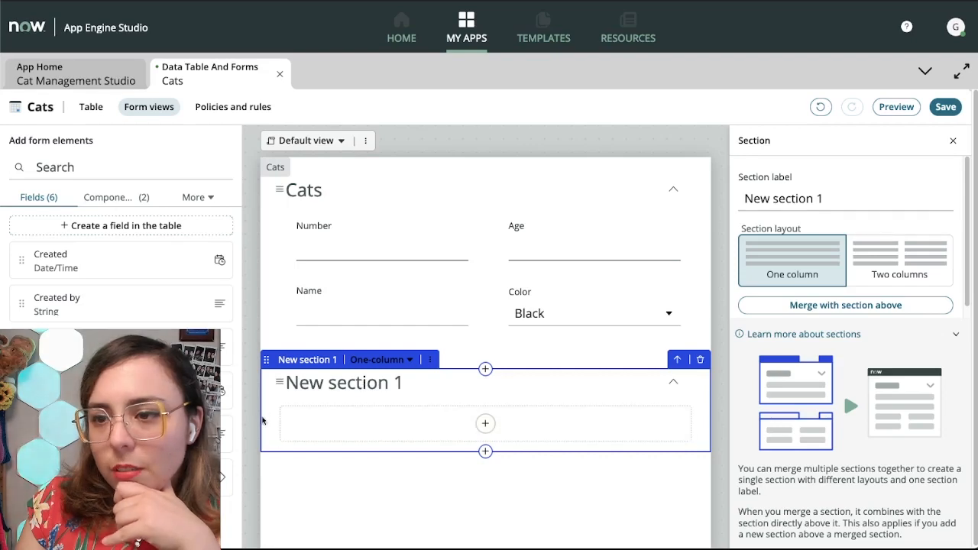
left_click(431, 360)
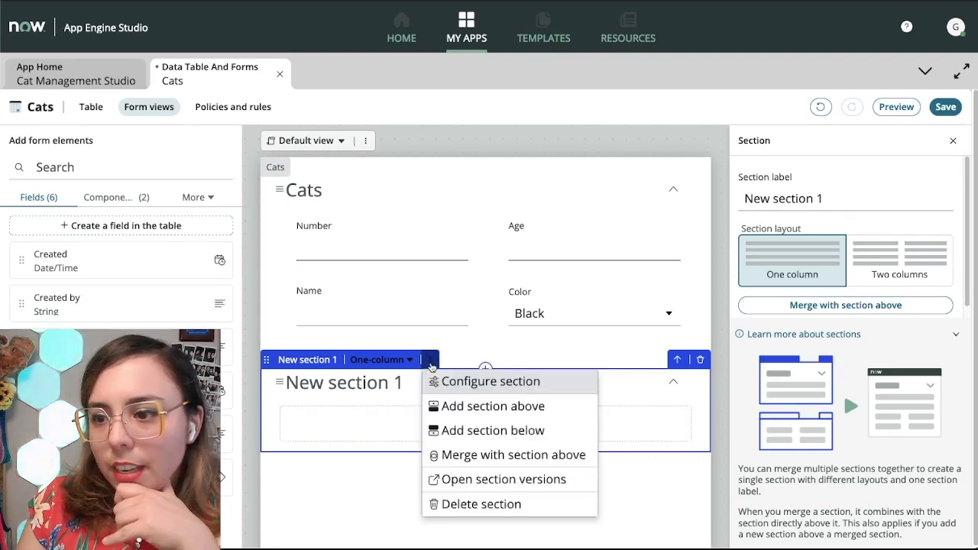
left_click(448, 382)
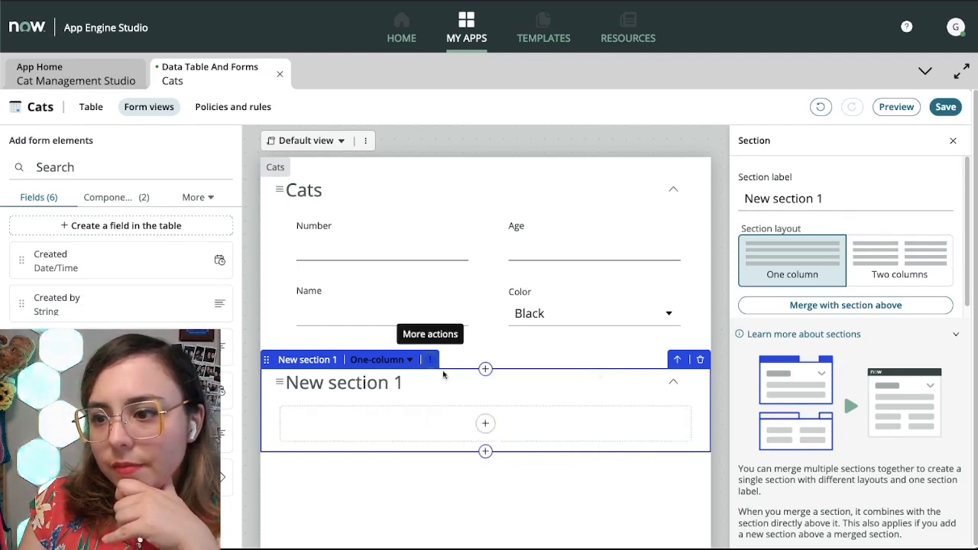
triple_click(806, 199)
key("BackSpace")
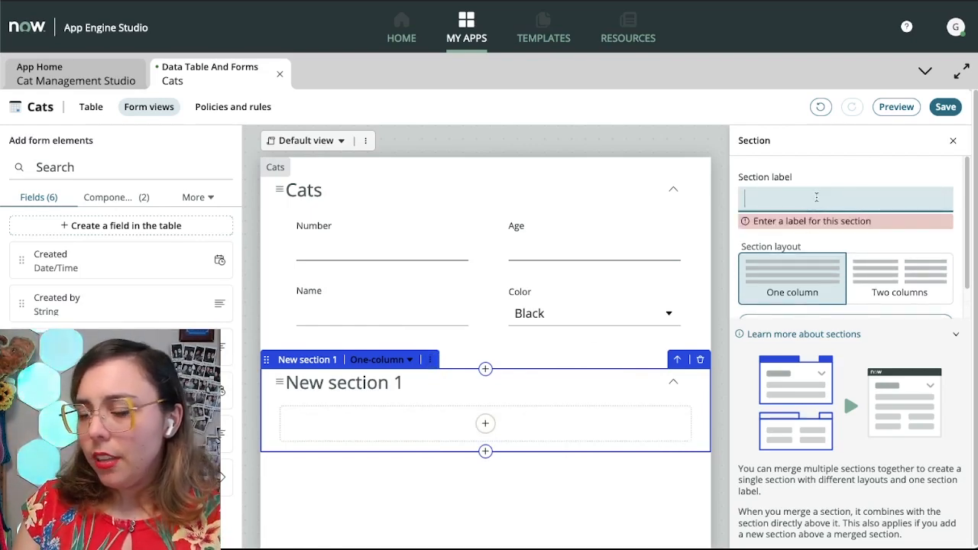
type("Notes")
left_click(851, 169)
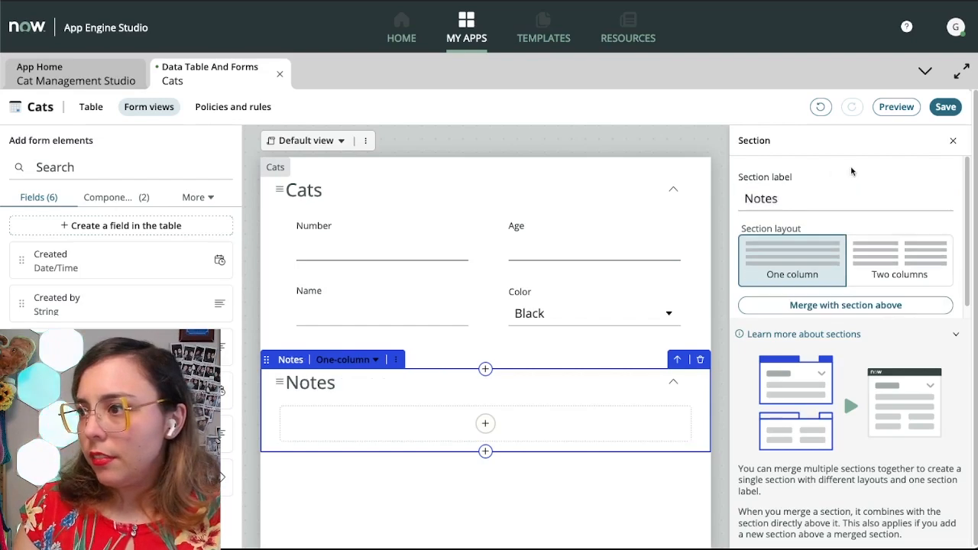
Collapse the help about sections and place the Notes field in the Notes section.
scroll(833, 306, "down", 1)
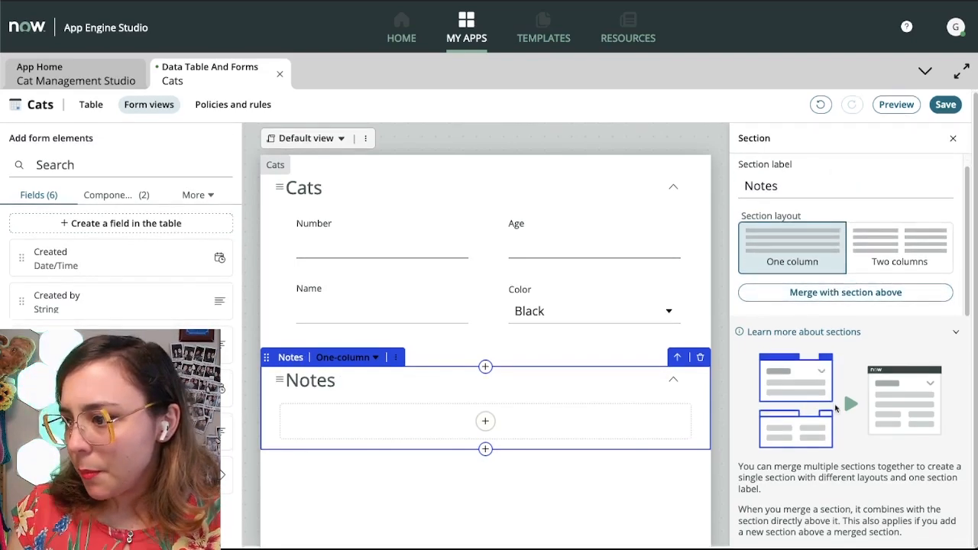
left_click(955, 331)
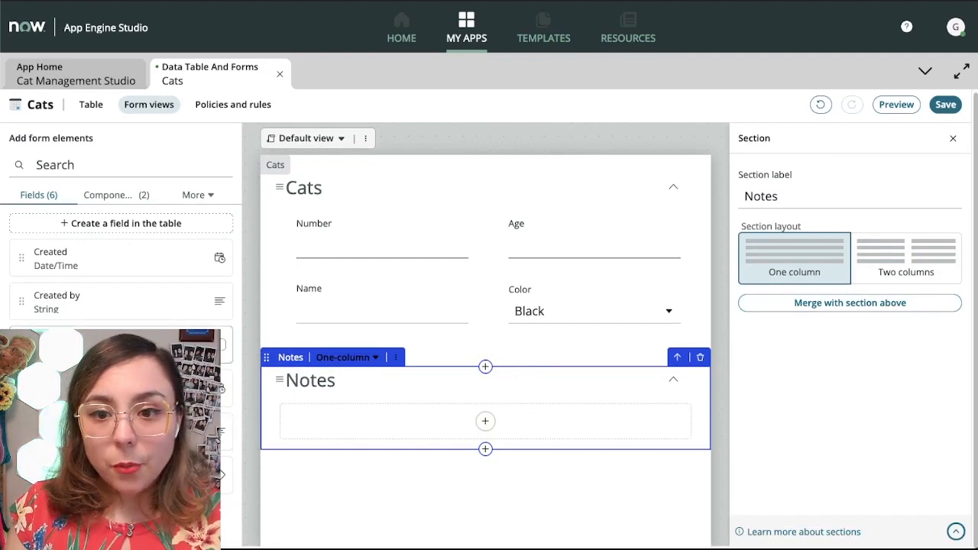
left_click_drag(114, 345, 343, 430)
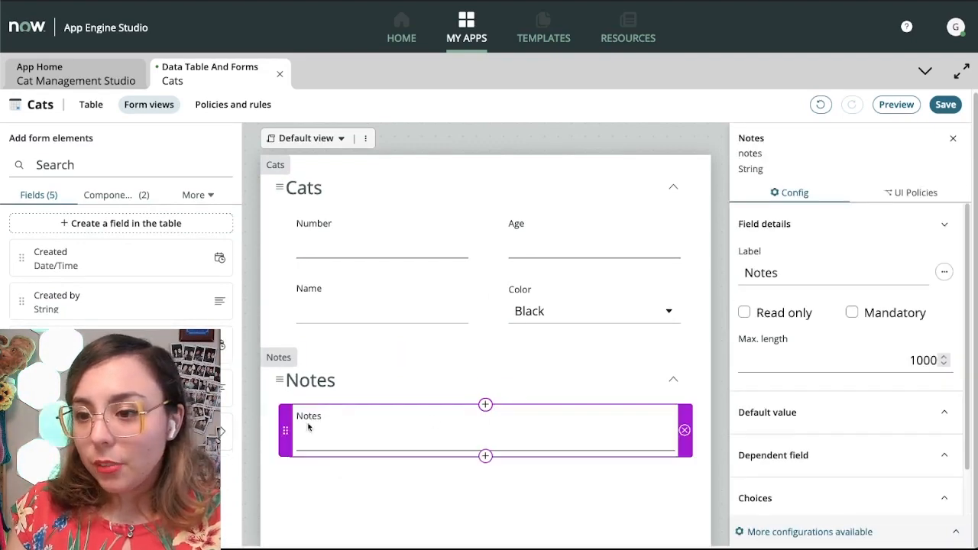
left_click(374, 378)
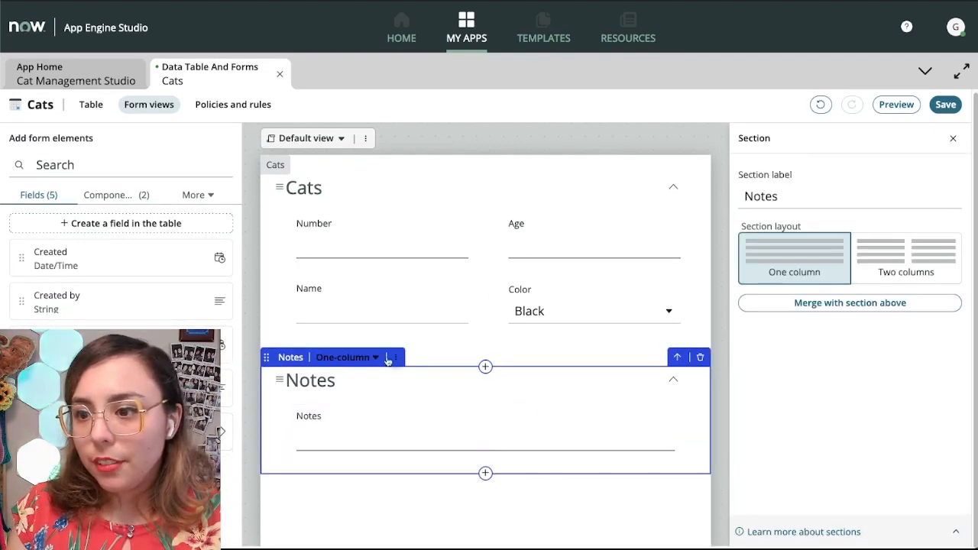
left_click(394, 358)
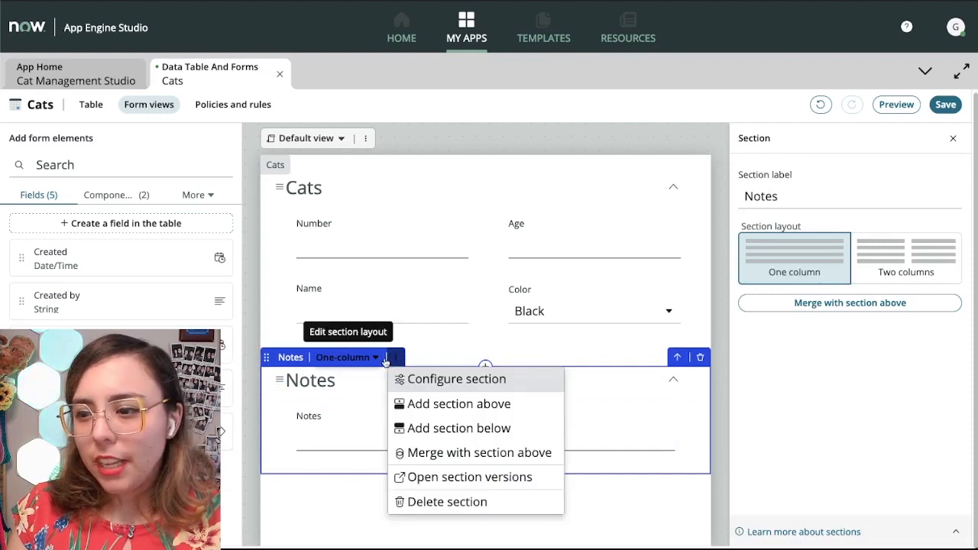
left_click(381, 359)
left_click(395, 357)
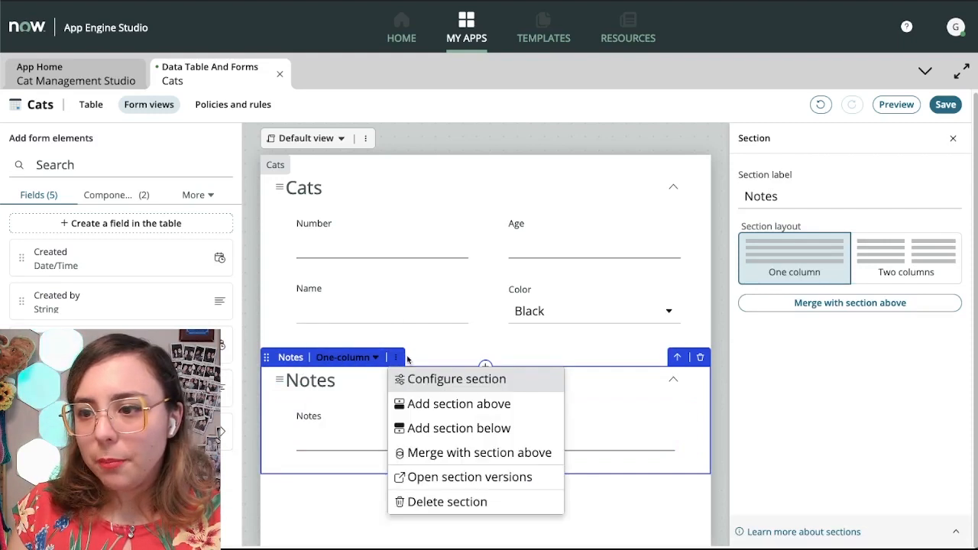
left_click(420, 357)
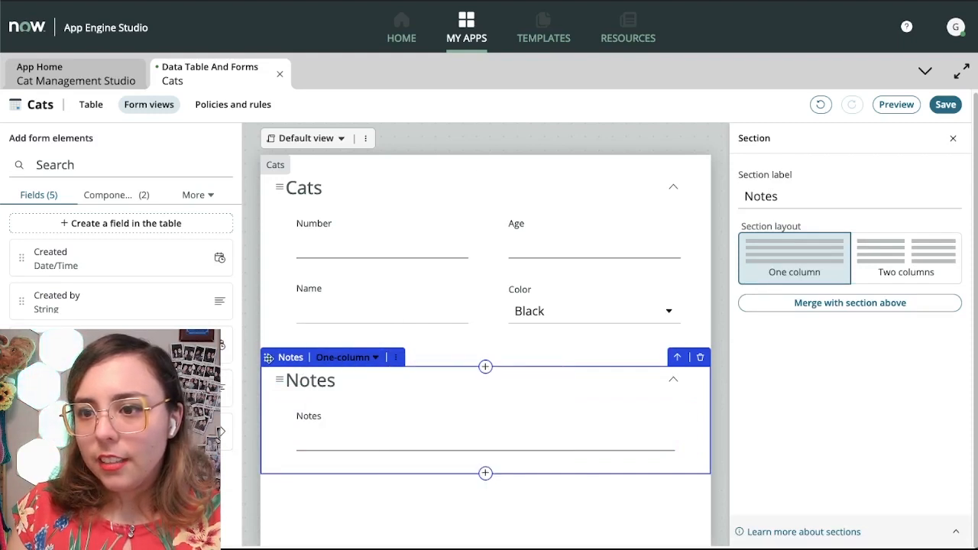
left_click(327, 140)
left_click(327, 140)
left_click(365, 140)
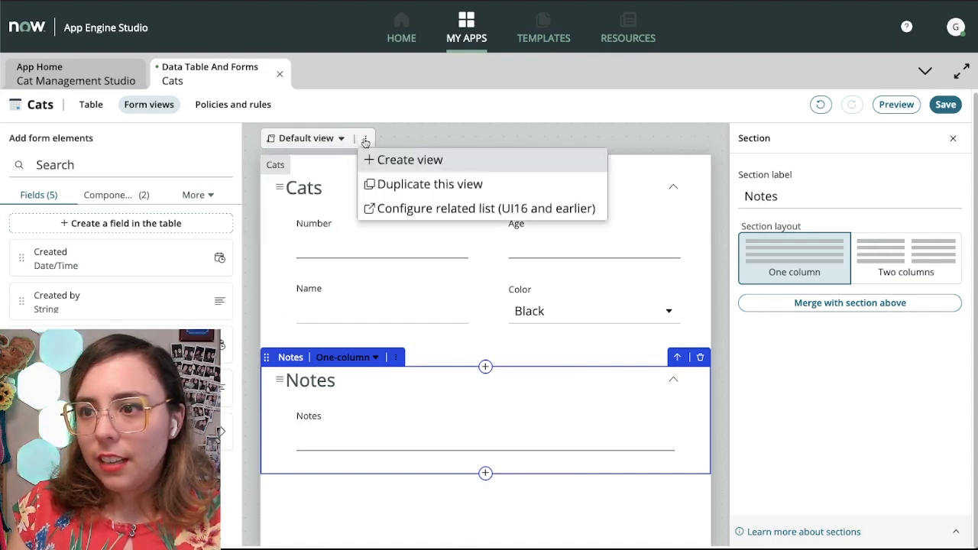
left_click(365, 140)
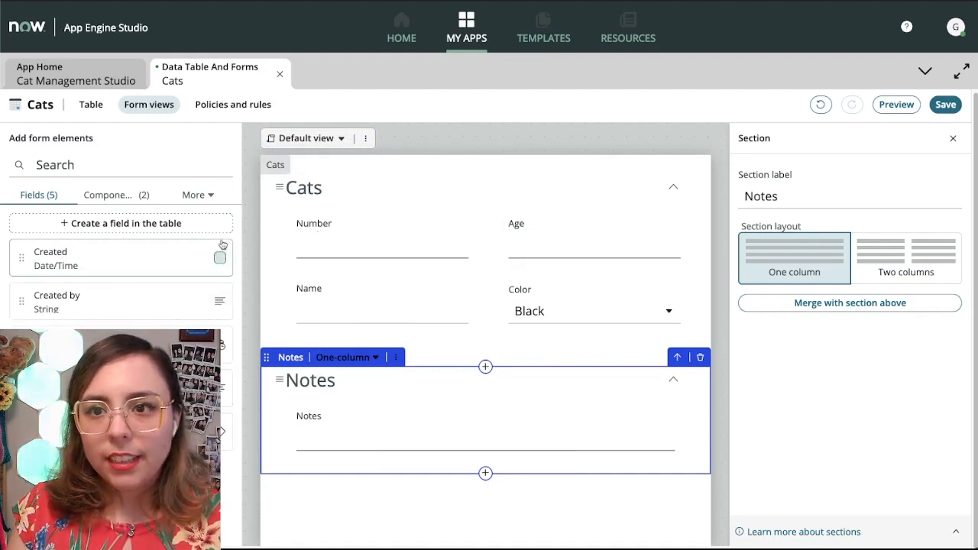
Save the Cats default form view and preview the form before returning to the app home.
left_click(944, 104)
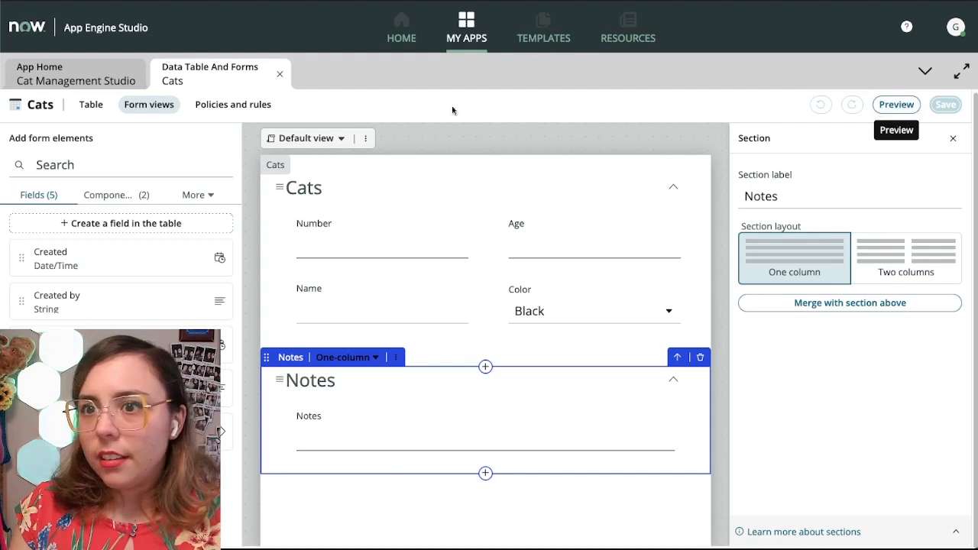
left_click(904, 104)
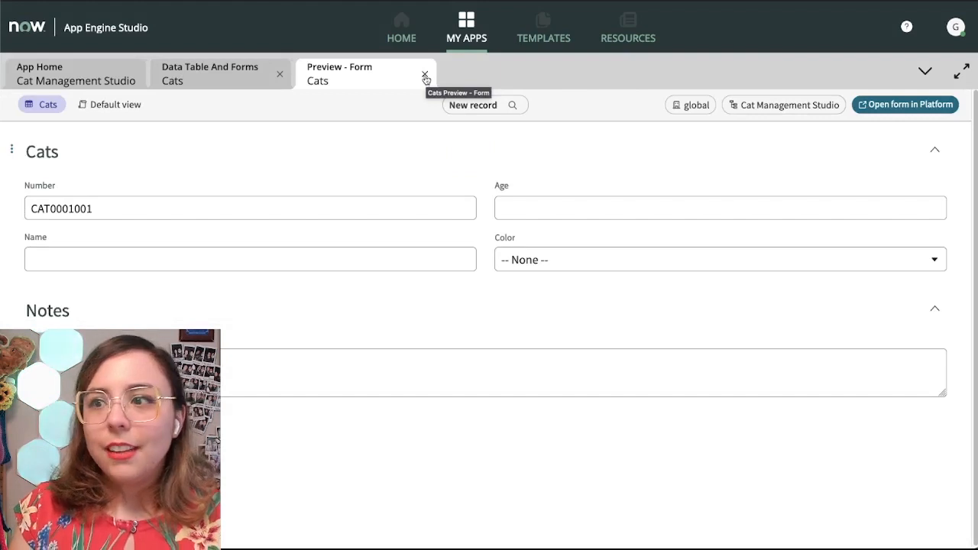
left_click(426, 75)
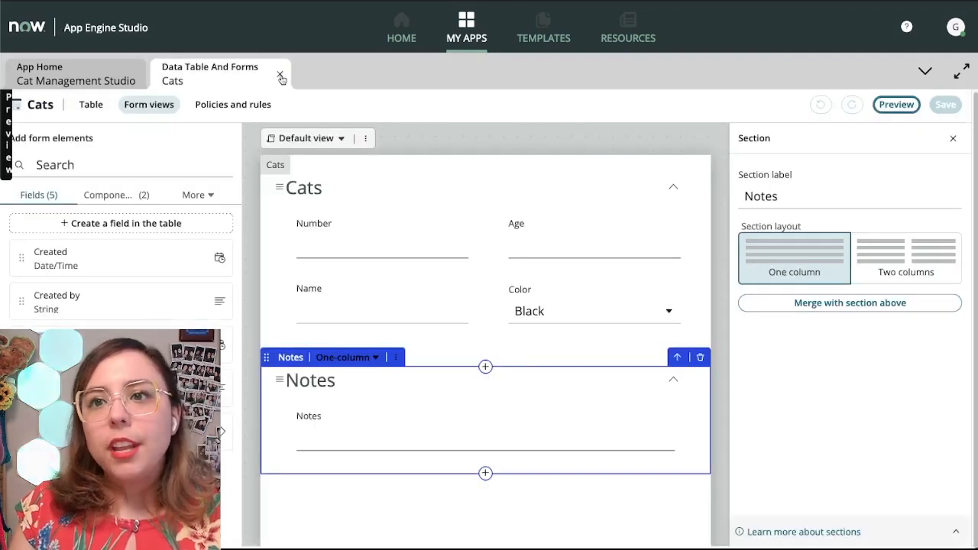
left_click(91, 104)
left_click(278, 76)
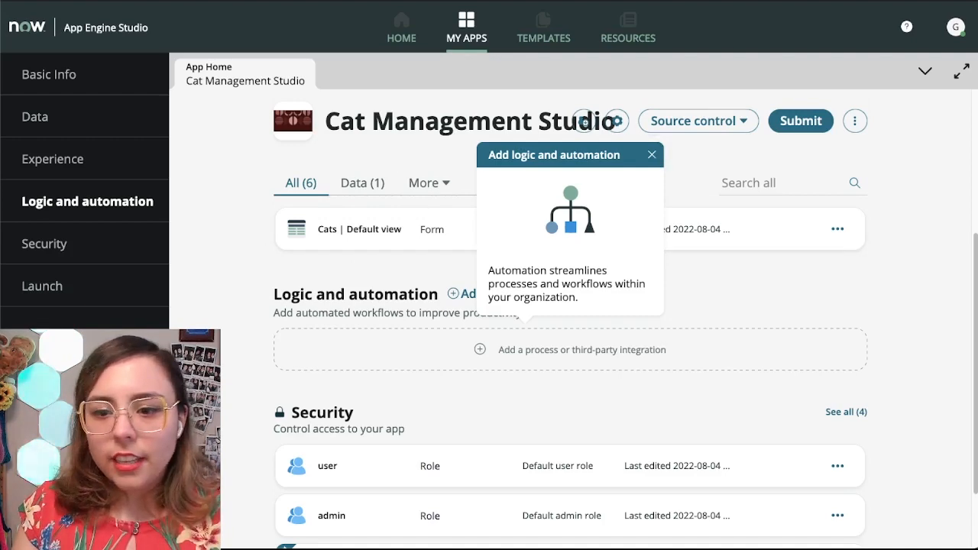
Add a record producer experience to the Cat Management Studio app and start its setup.
scroll(513, 320, "up", 2)
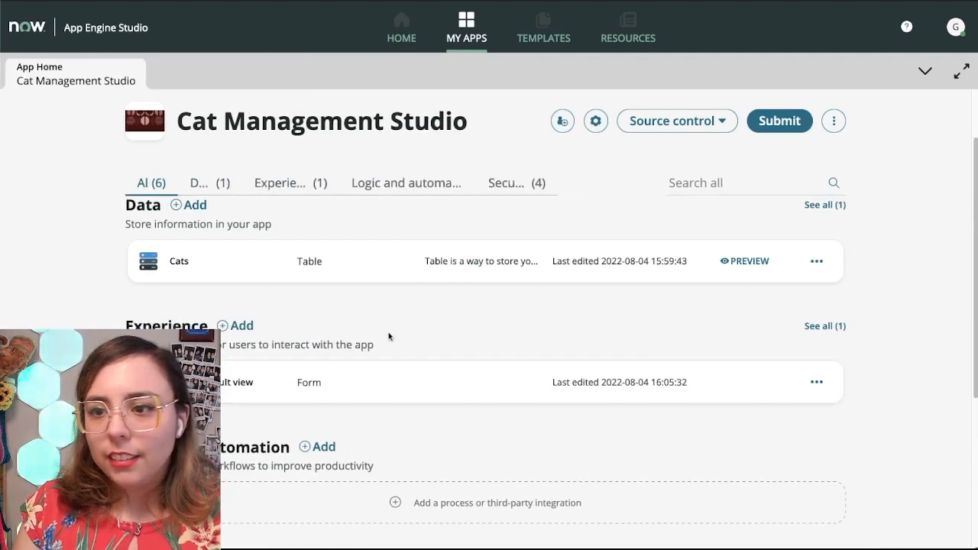
scroll(343, 332, "down", 1)
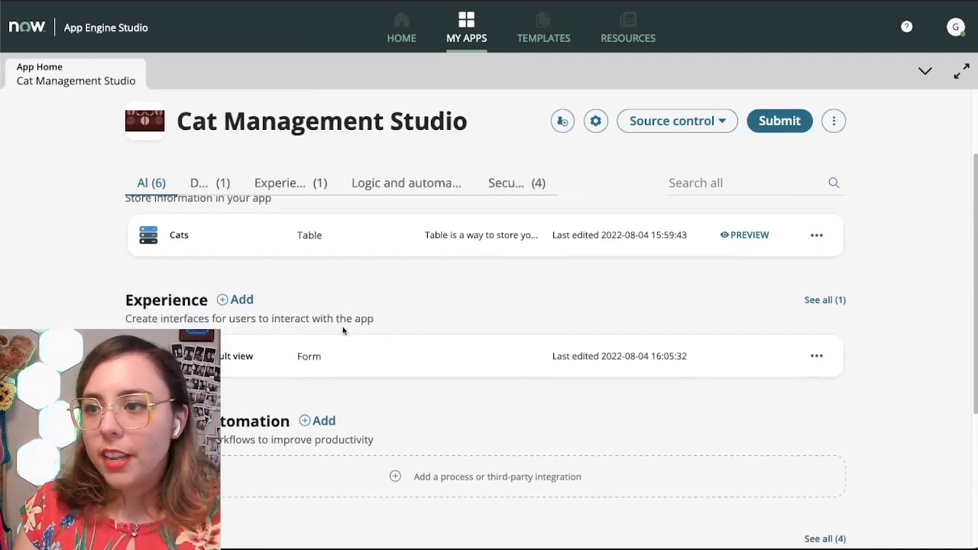
scroll(454, 243, "up", 1)
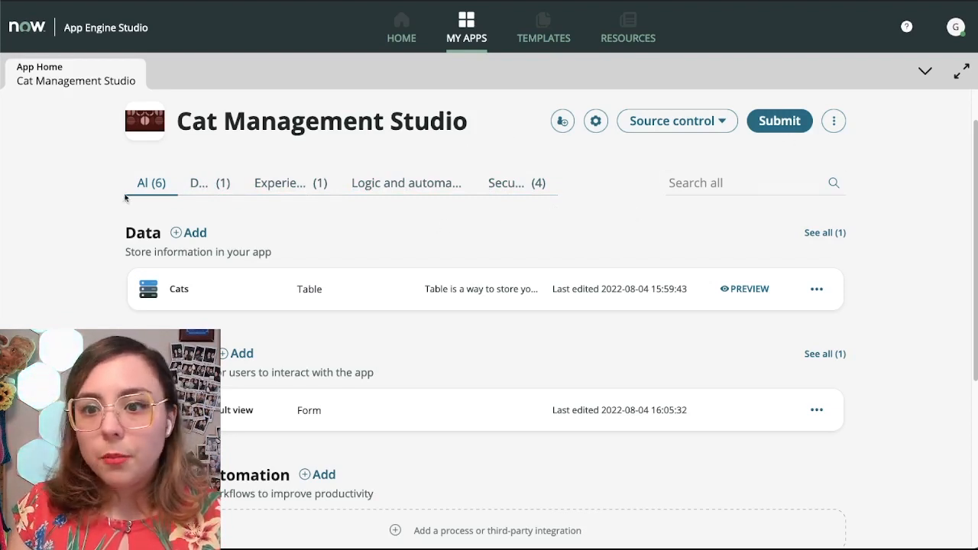
scroll(249, 336, "down", 1)
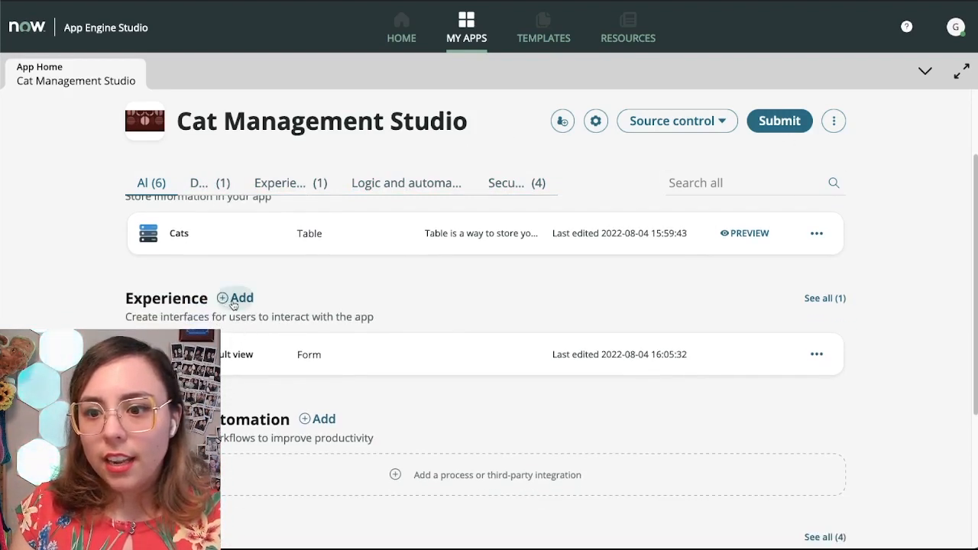
left_click(234, 305)
scroll(329, 298, "down", 3)
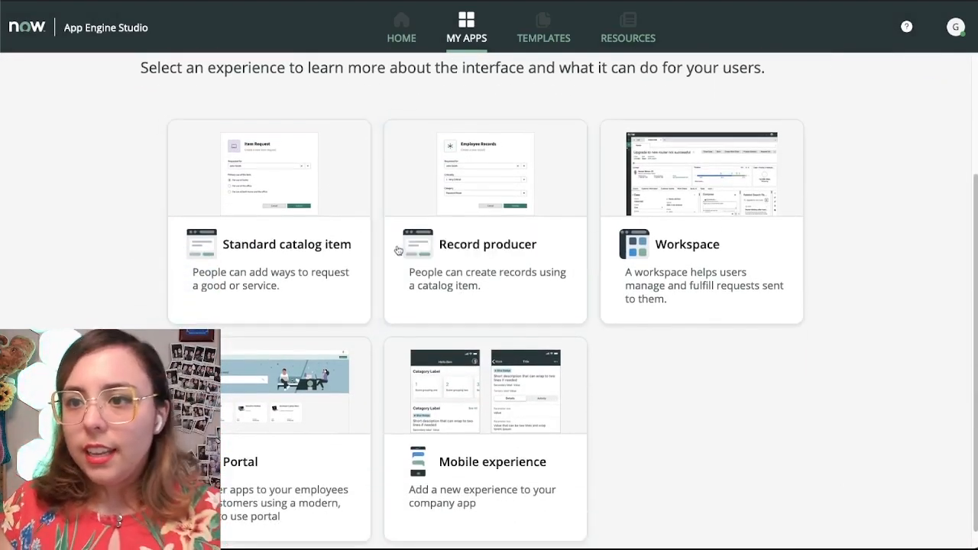
left_click(489, 258)
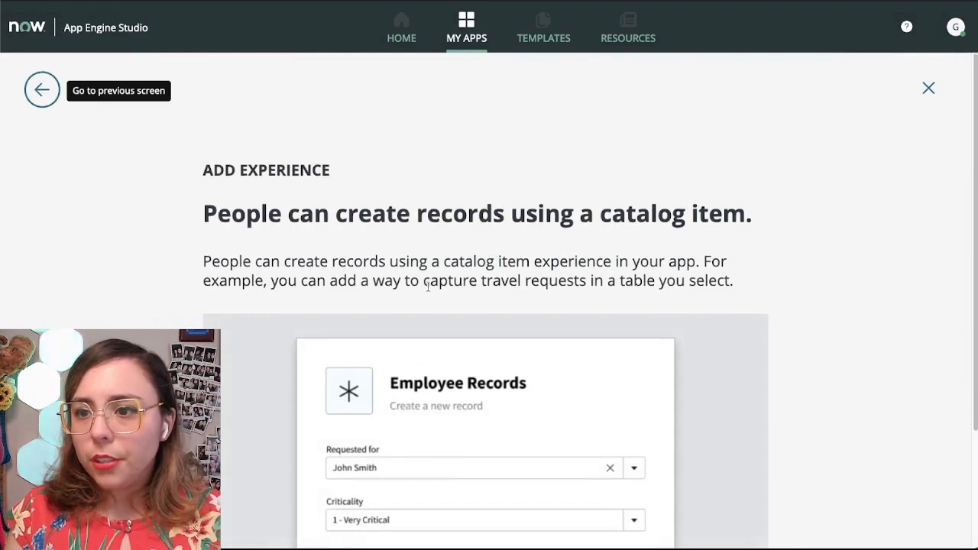
scroll(432, 284, "down", 2)
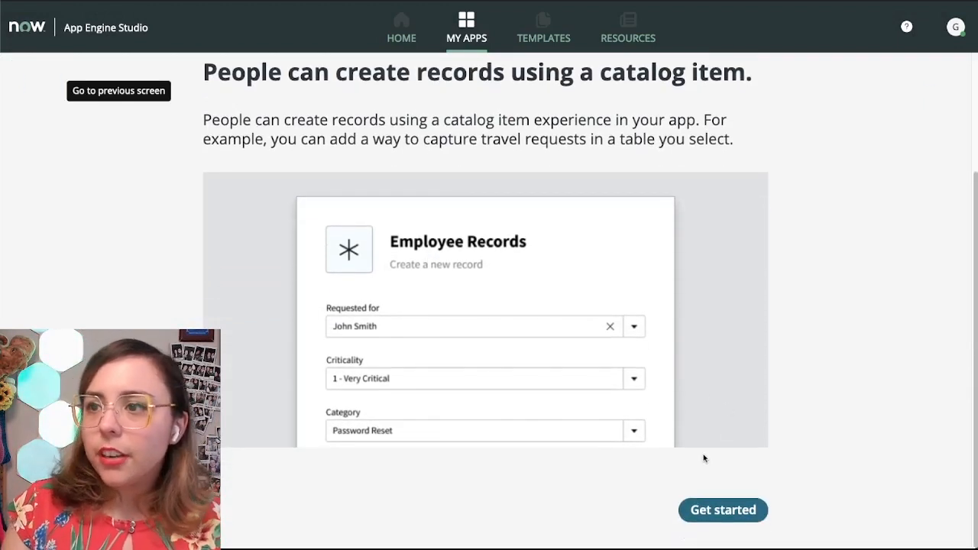
left_click(710, 509)
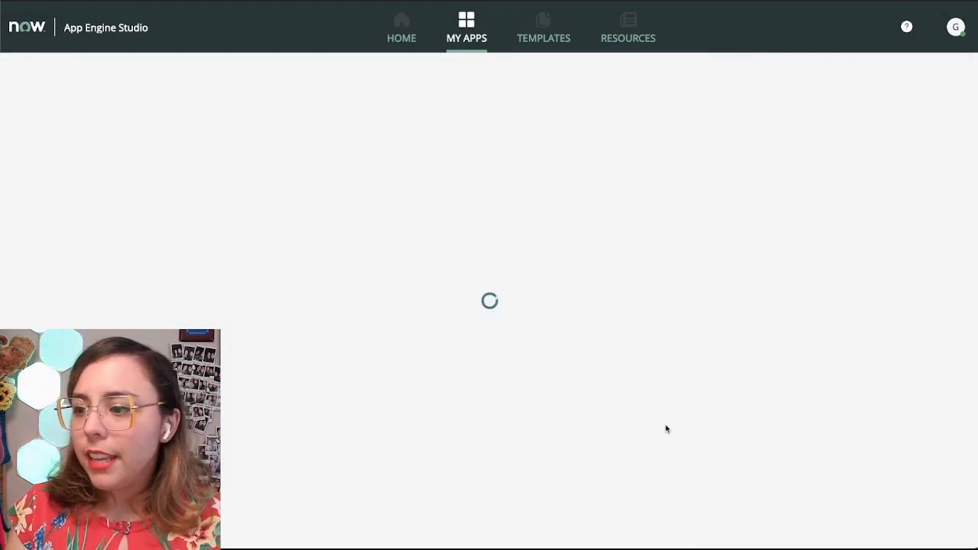
Name the record producer New Cat, describe it as 'Please provide information on any cats you want us to take care of.', and create it.
left_click(376, 321)
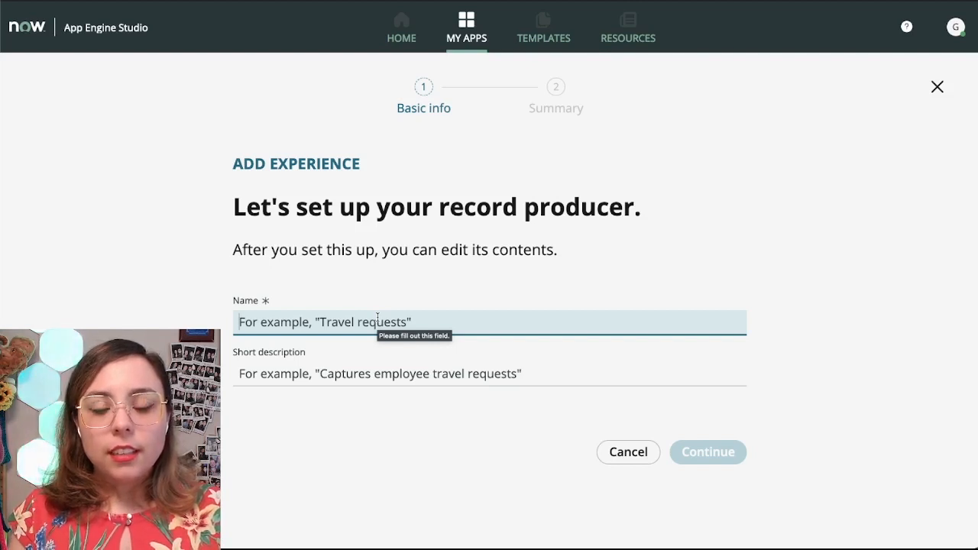
type("New Cat")
key("Tab")
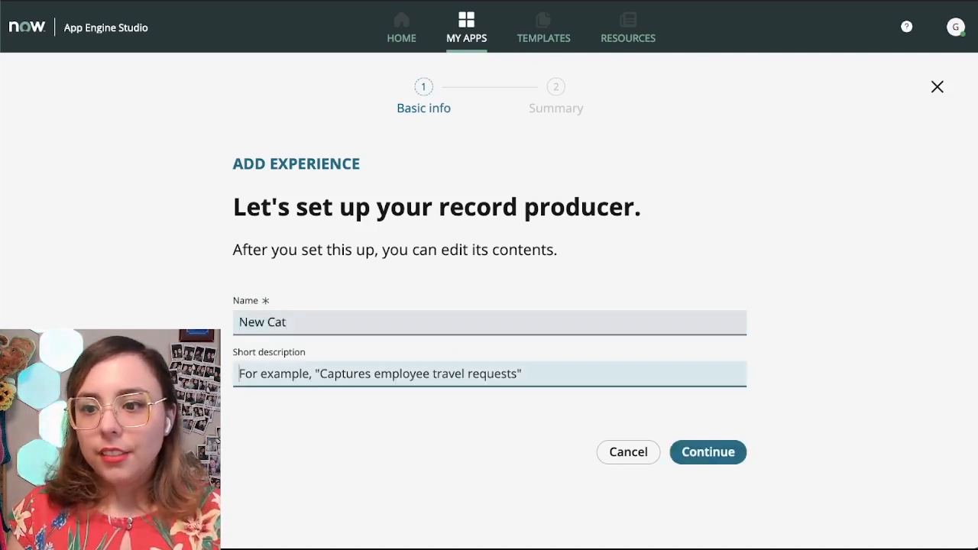
type("Ple")
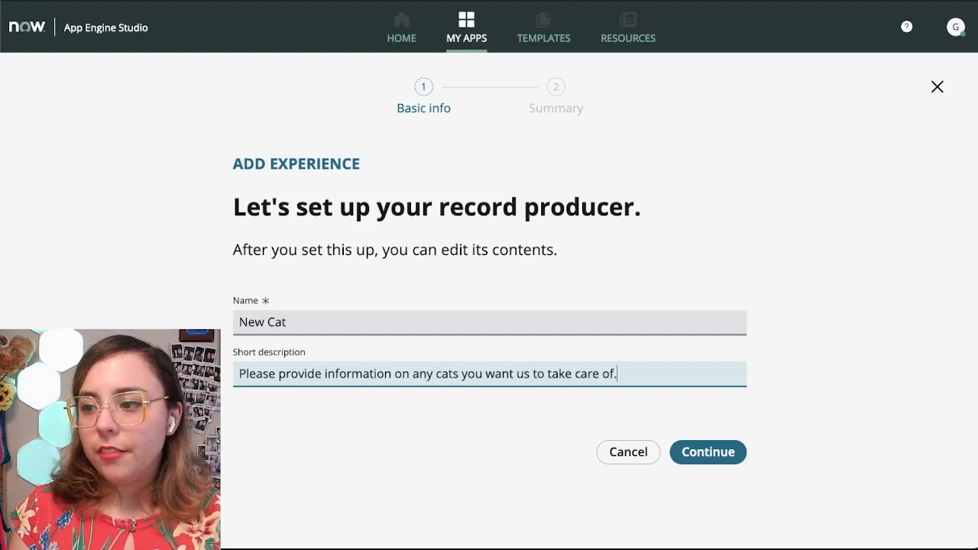
left_click(704, 443)
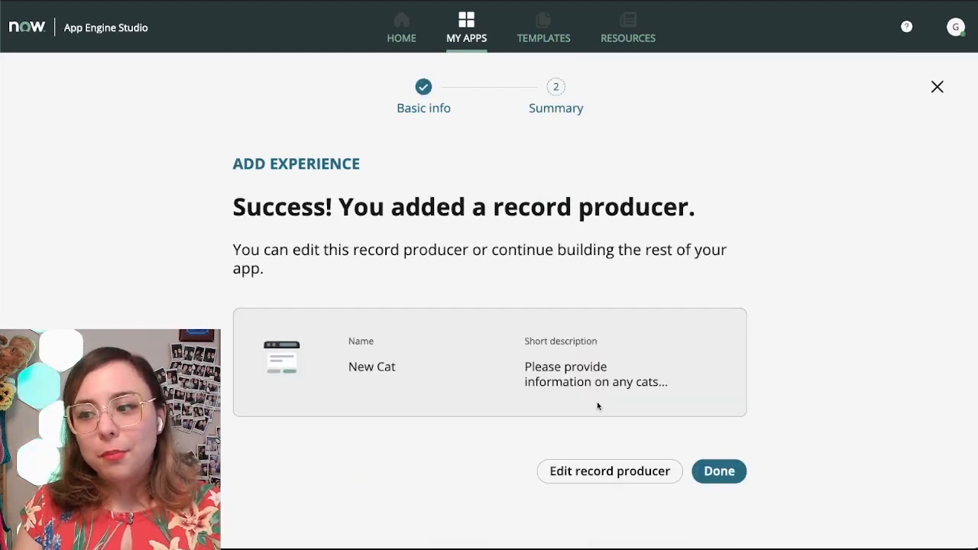
Open the New Cat record producer for editing and review its basic info and item details.
left_click(644, 470)
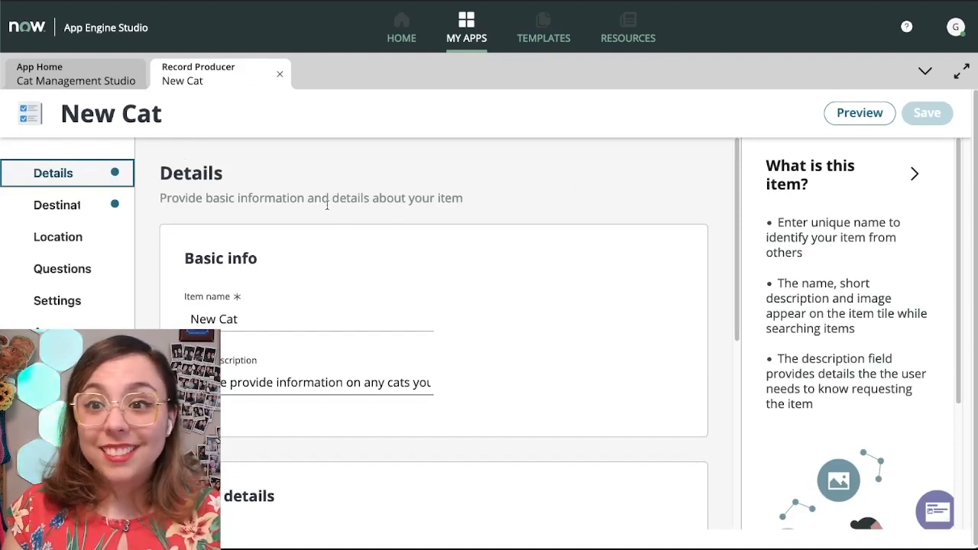
scroll(309, 219, "down", 4)
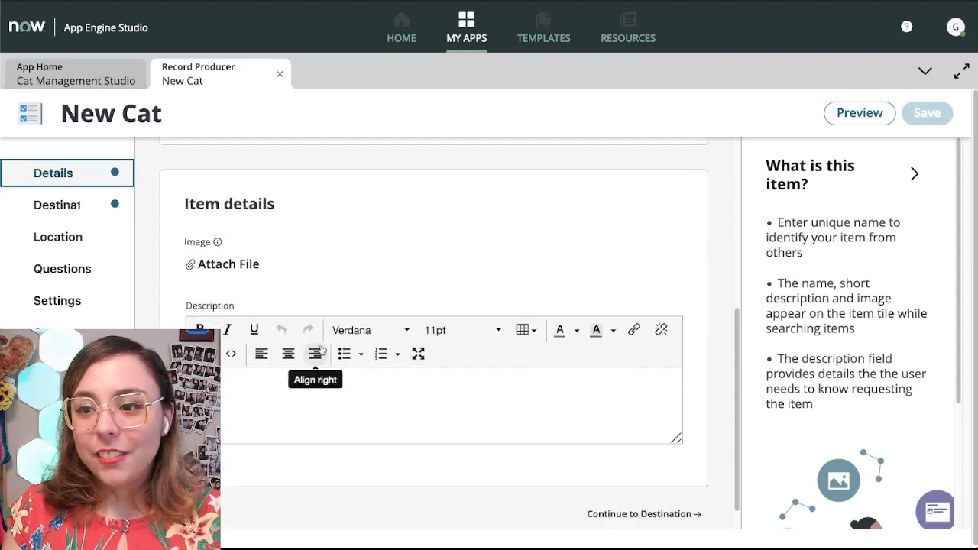
scroll(569, 467, "up", 4)
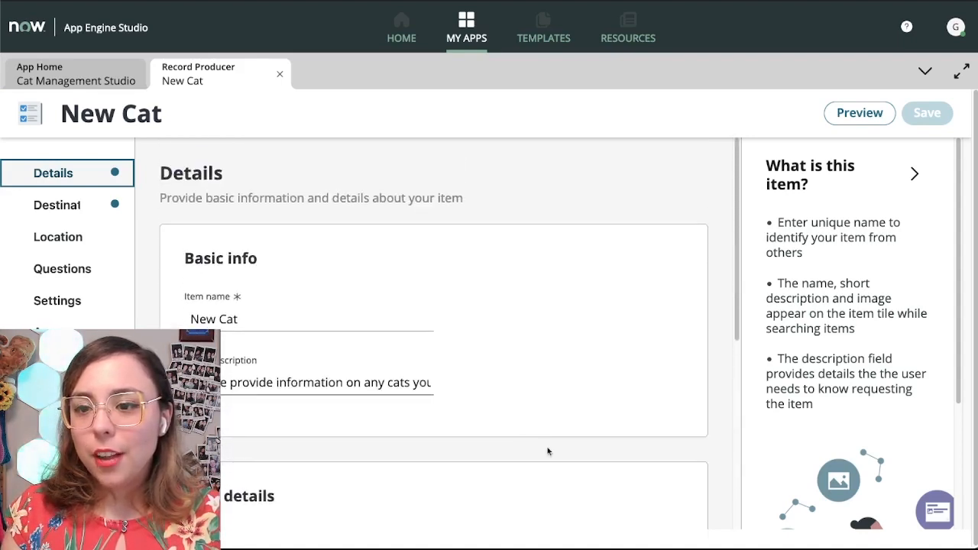
scroll(224, 294, "down", 4)
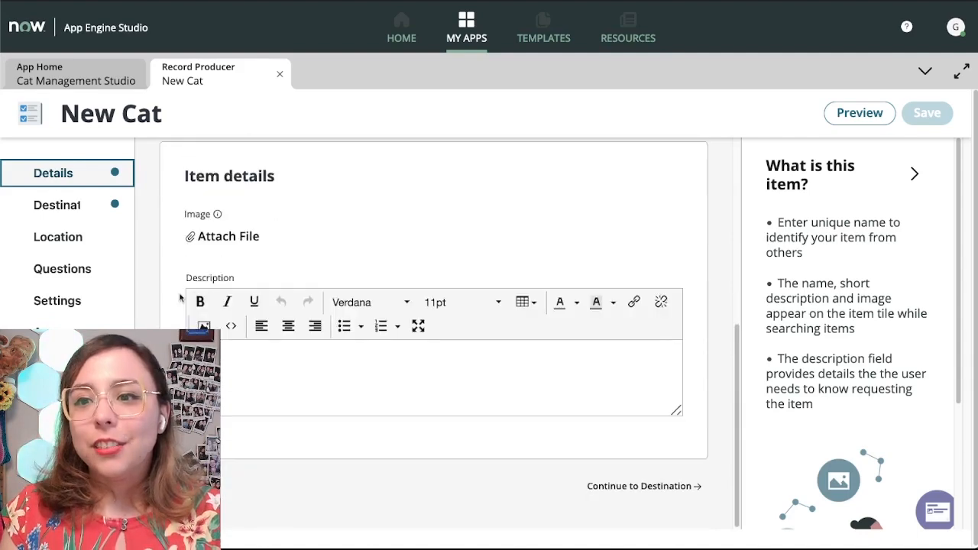
scroll(179, 294, "up", 4)
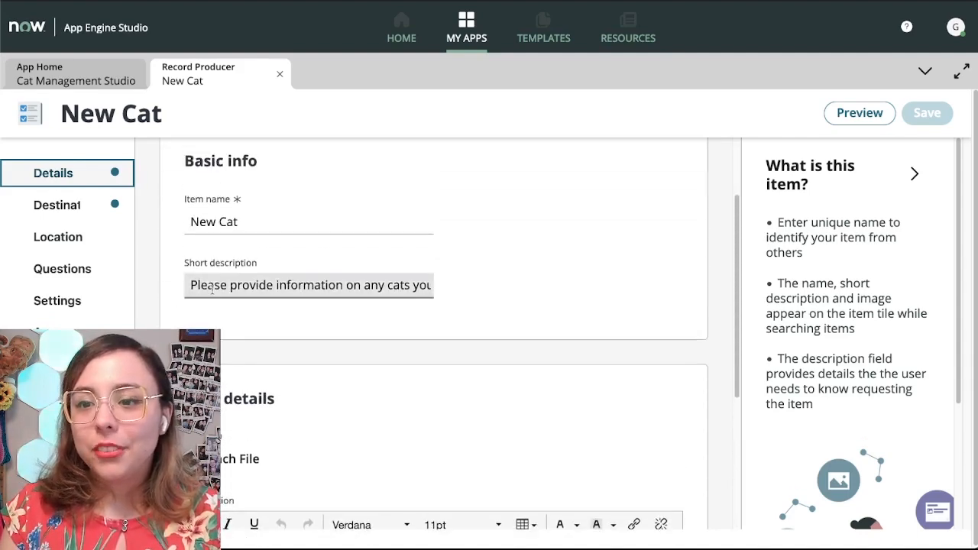
Set the record submission table of the New Cat record producer to Cats.
scroll(890, 242, "down", 3)
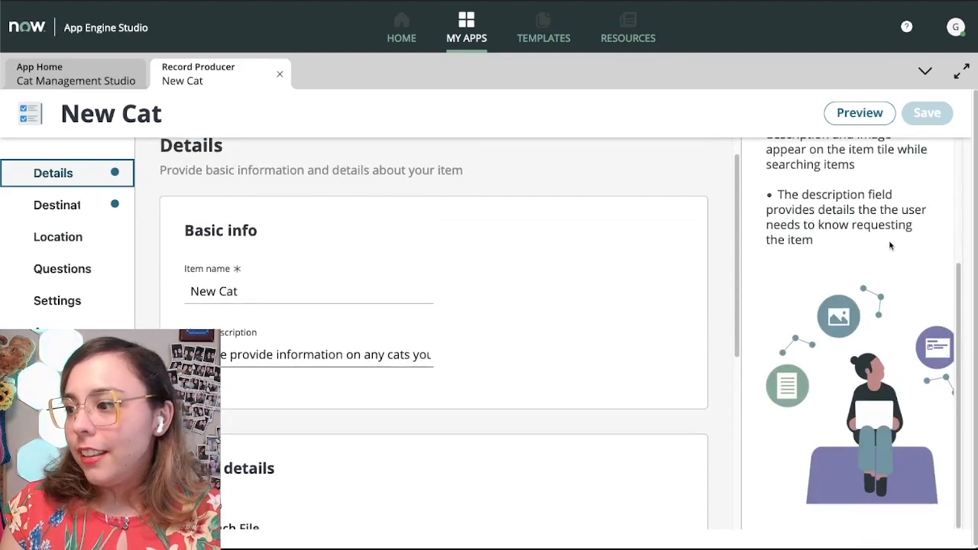
scroll(894, 229, "up", 3)
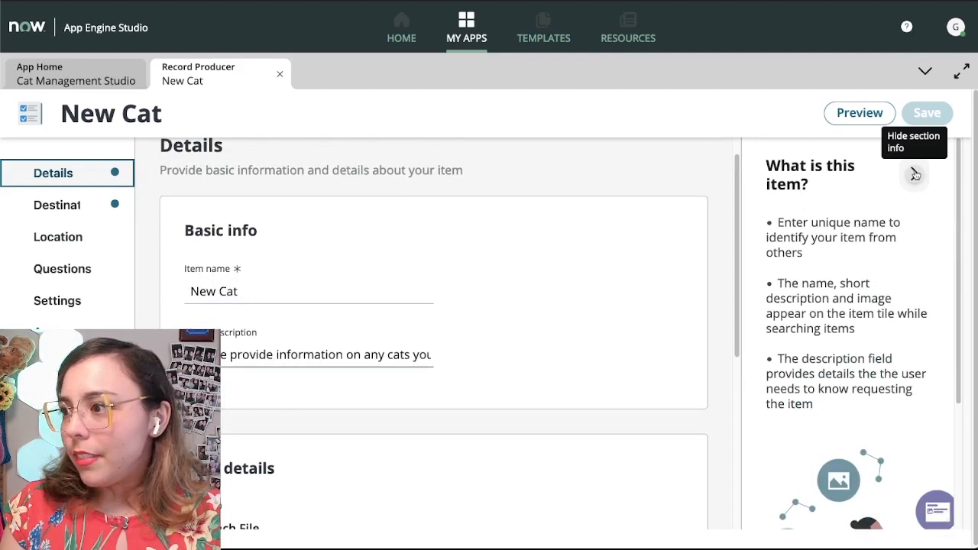
scroll(227, 324, "down", 4)
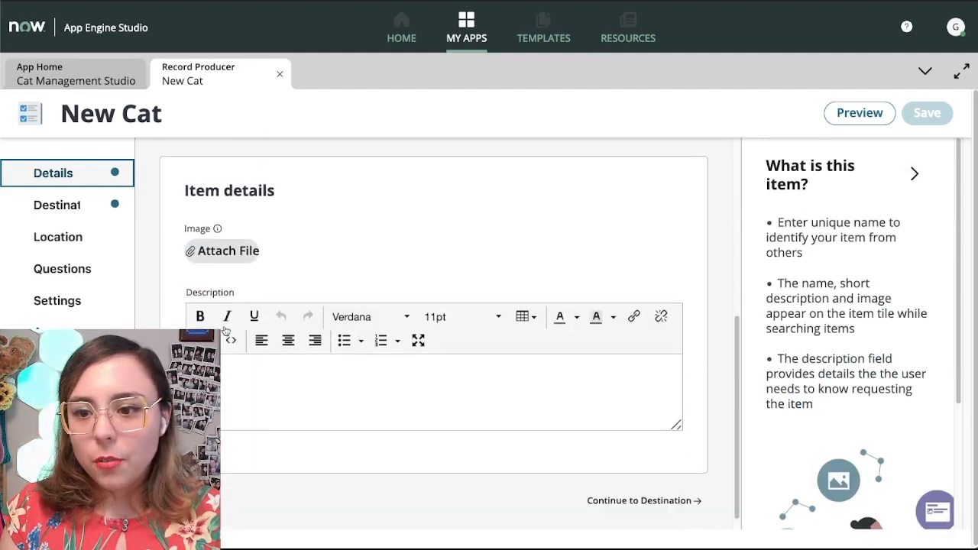
left_click(78, 203)
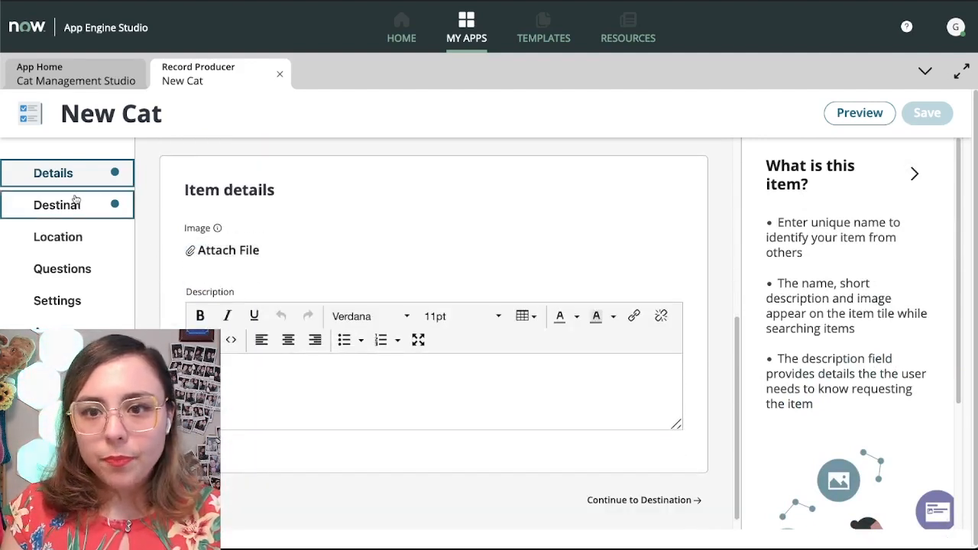
left_click(252, 311)
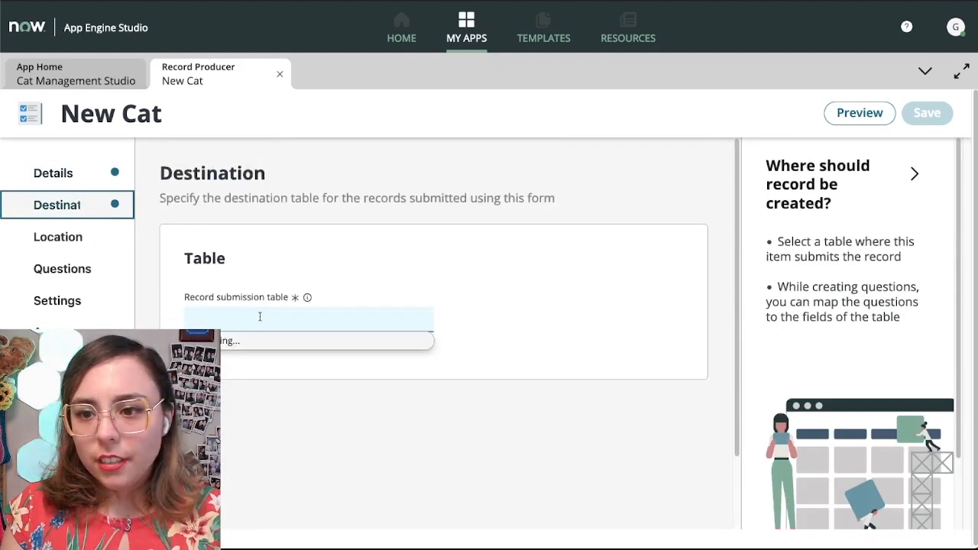
type("cat")
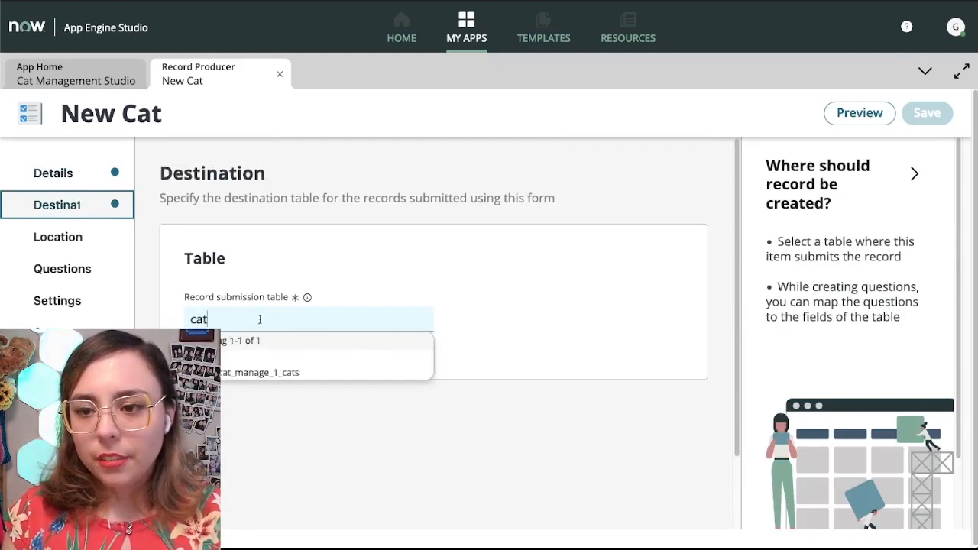
scroll(264, 370, "down", 1)
left_click(261, 326)
scroll(196, 312, "down", 1)
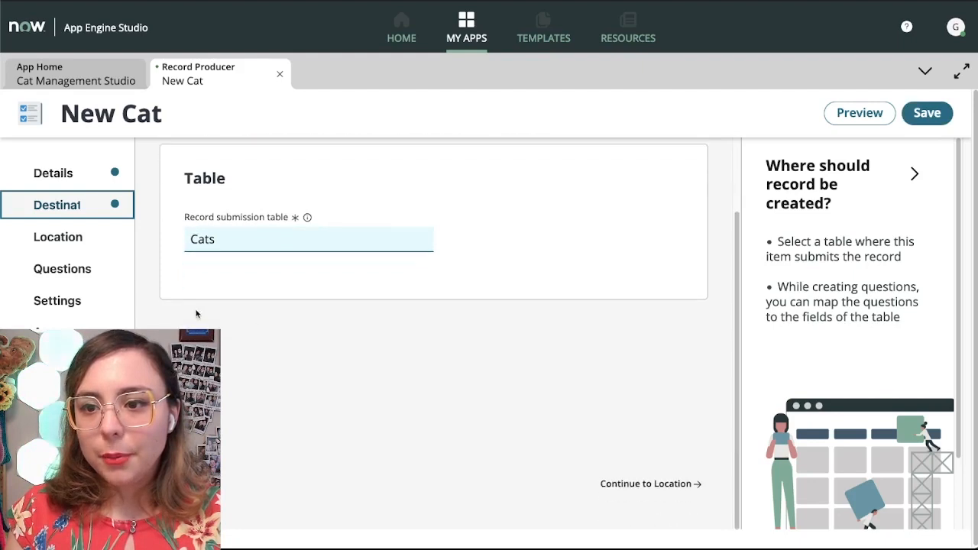
scroll(197, 313, "up", 2)
Review the catalog and category location settings, then go on to the record producer's questions.
left_click(59, 234)
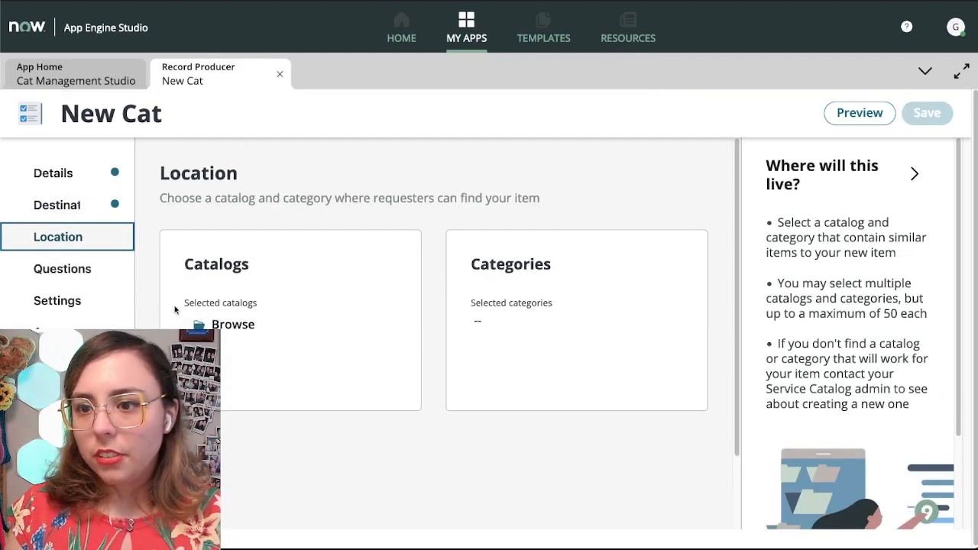
left_click(54, 277)
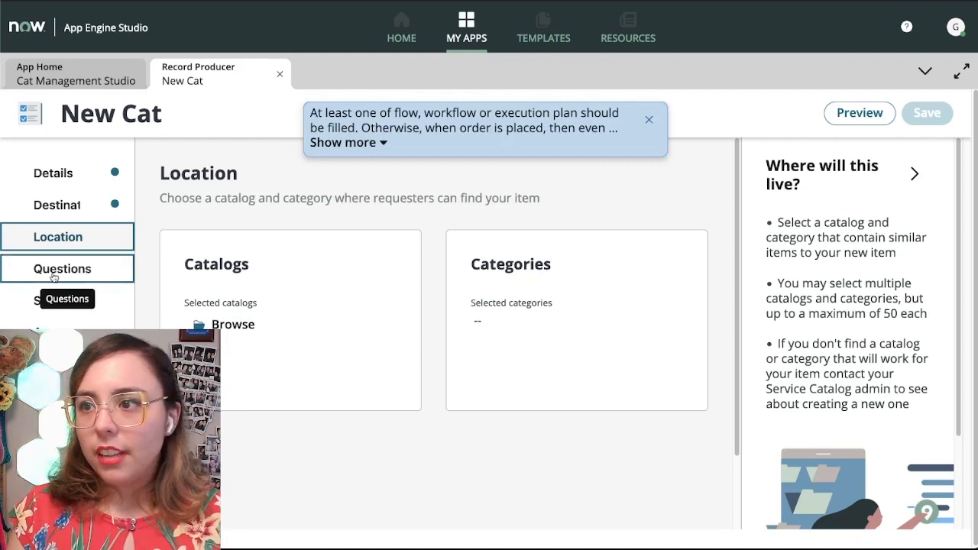
left_click(648, 125)
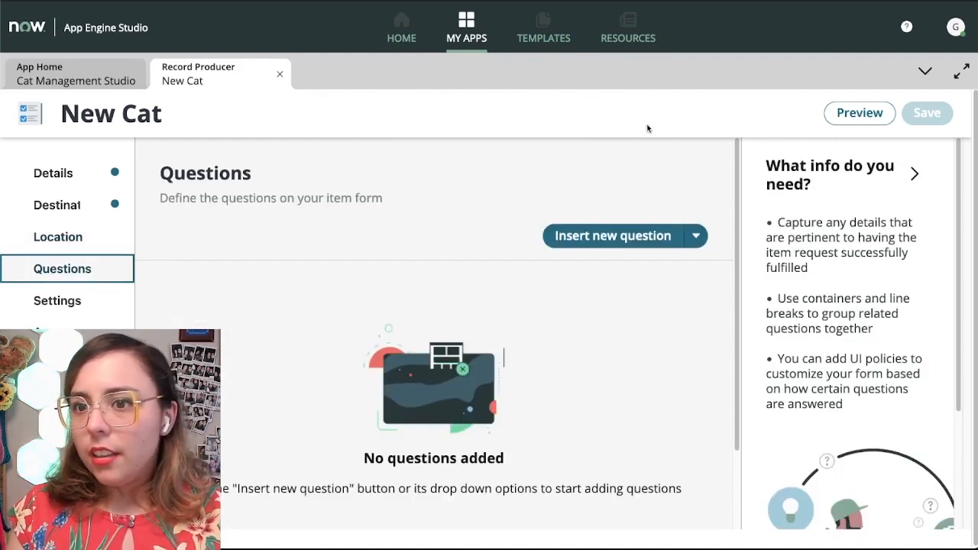
Start a new question of type Text with the Single-line subtype.
left_click(608, 235)
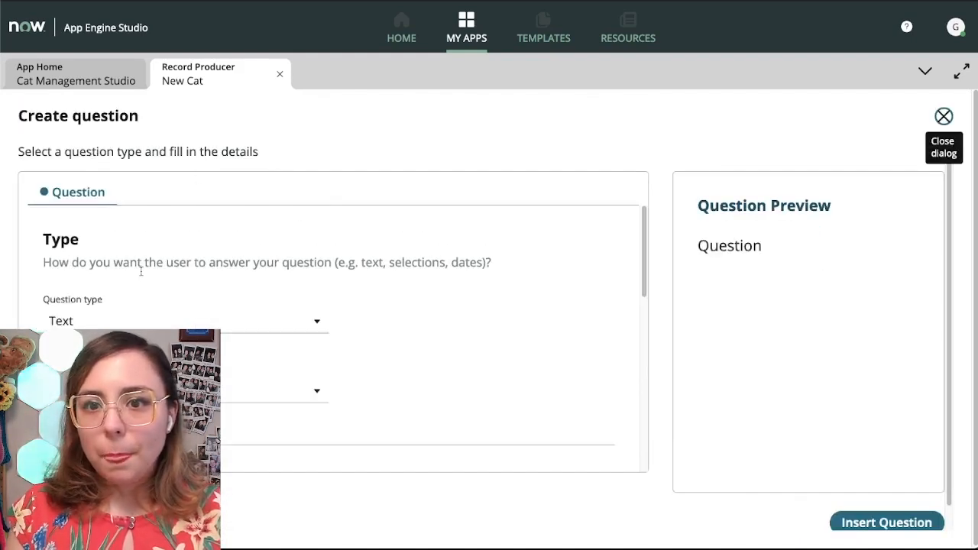
scroll(142, 268, "down", 3)
scroll(115, 310, "up", 1)
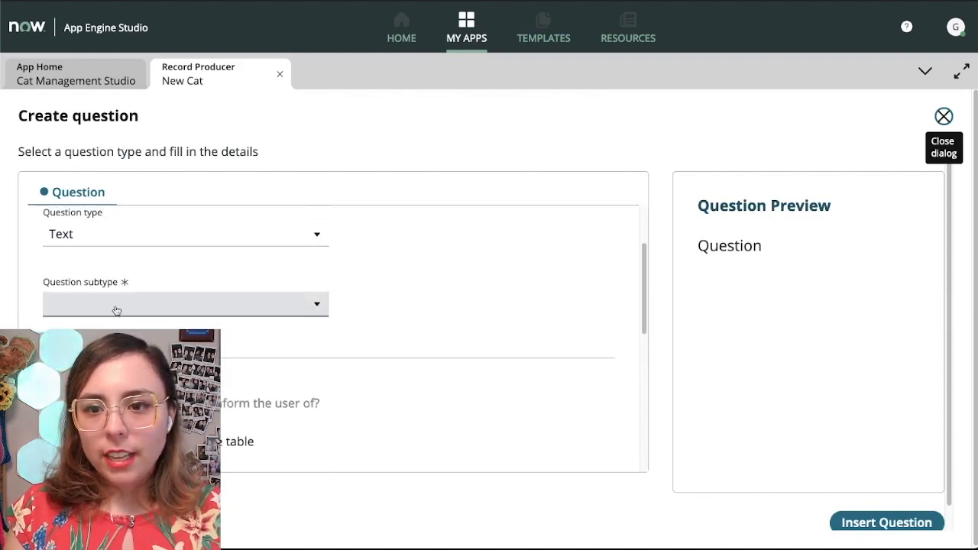
left_click(115, 310)
left_click(113, 333)
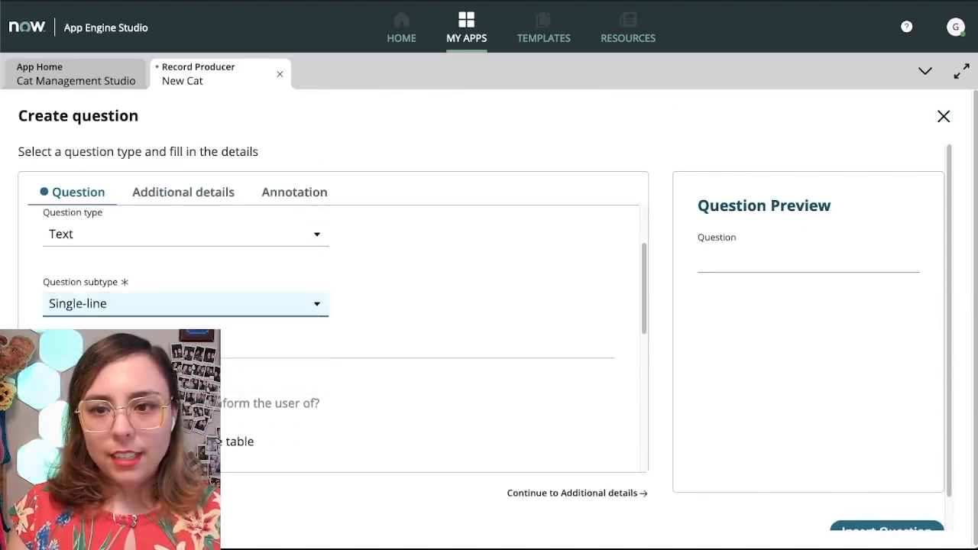
Map the question to the Name field of the table.
scroll(112, 323, "down", 3)
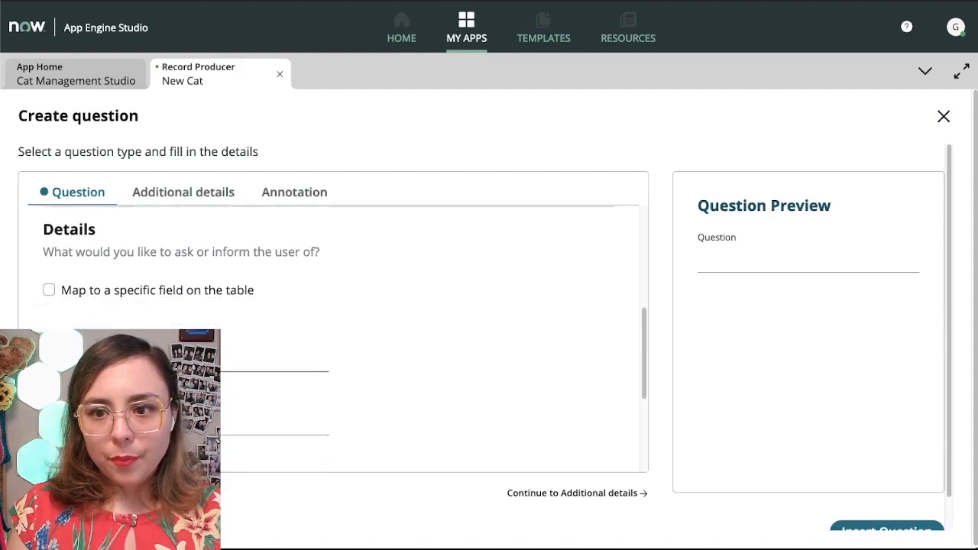
scroll(65, 290, "down", 1)
left_click(65, 267)
left_click(114, 337)
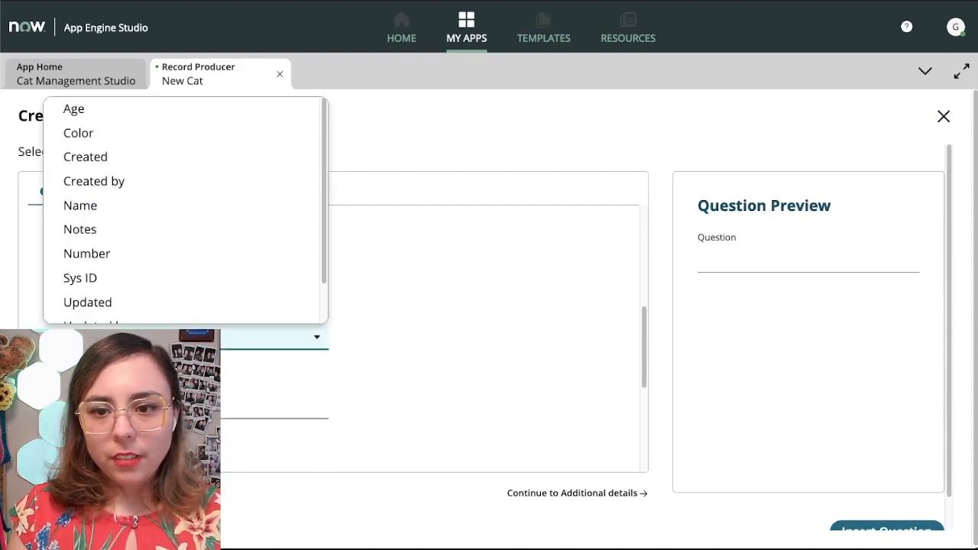
left_click(107, 205)
Label the question 'What is your cat's name?', make it mandatory and check its preview.
scroll(183, 301, "down", 3)
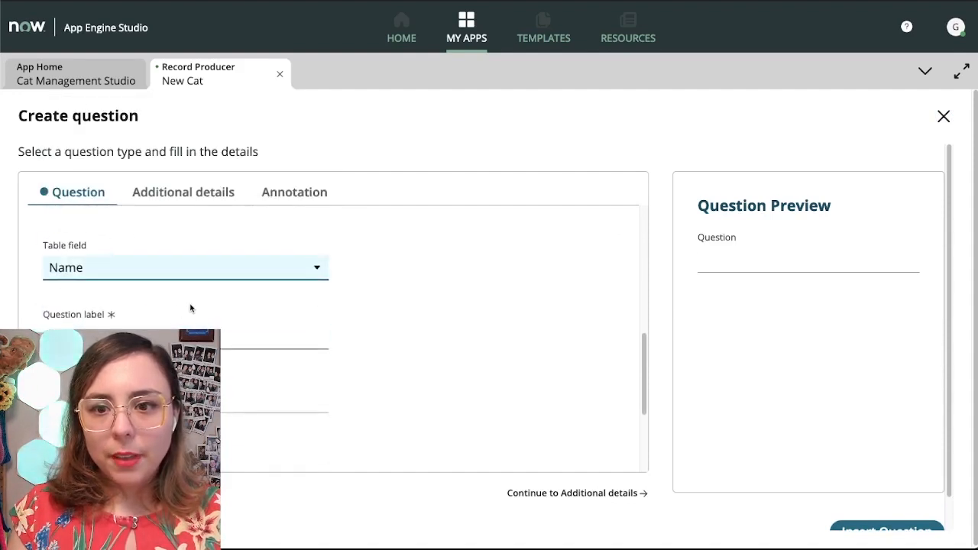
left_click(105, 289)
type("Wh")
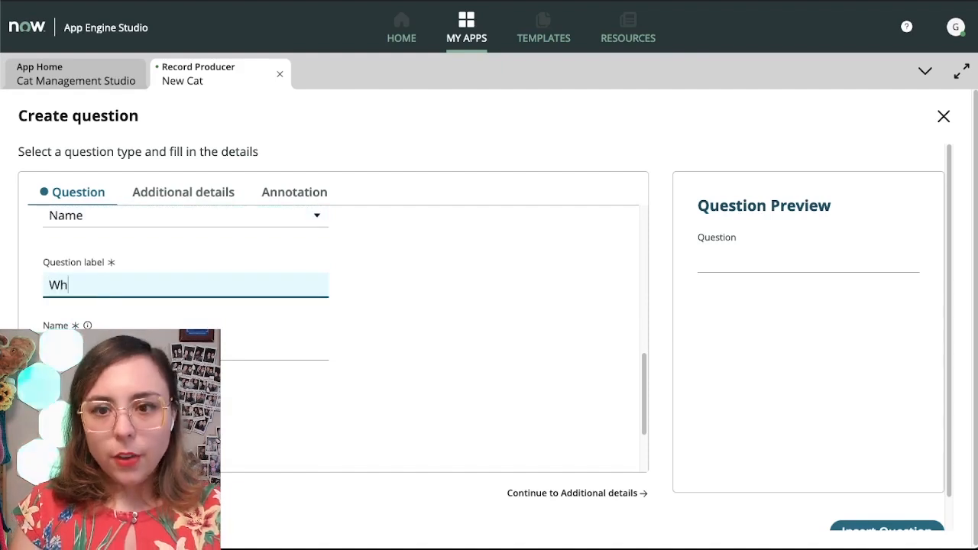
type("at is your cat's name?")
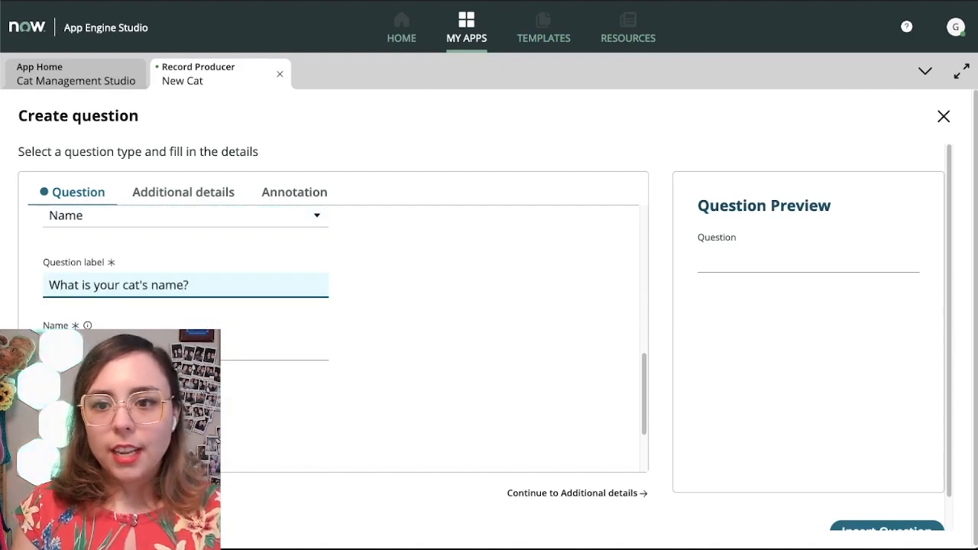
scroll(83, 306, "down", 2)
left_click(48, 296)
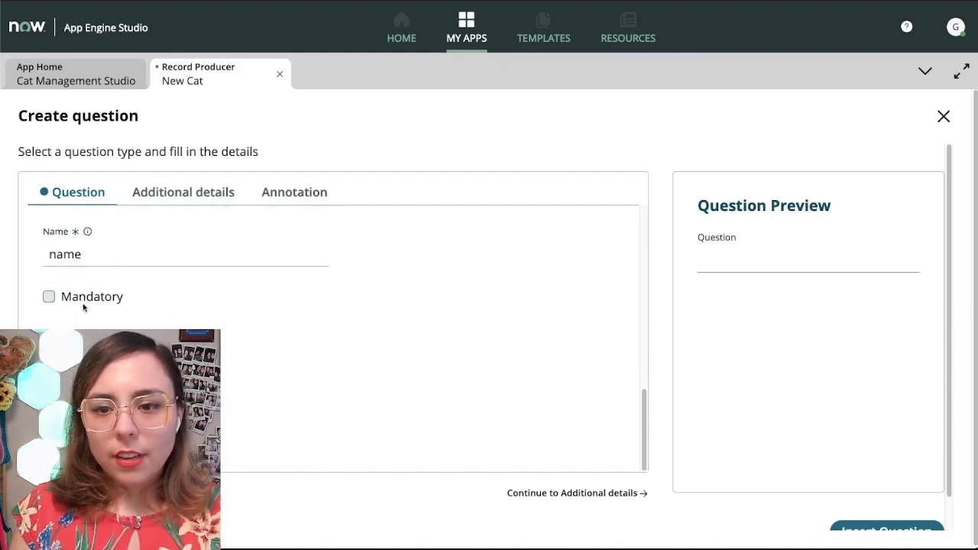
scroll(349, 306, "down", 3)
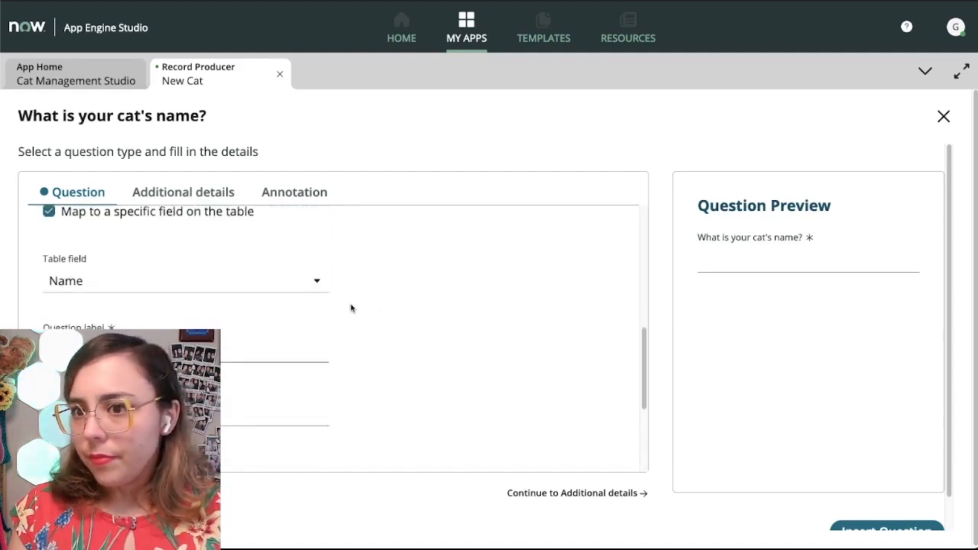
scroll(350, 306, "up", 1)
left_click(732, 256)
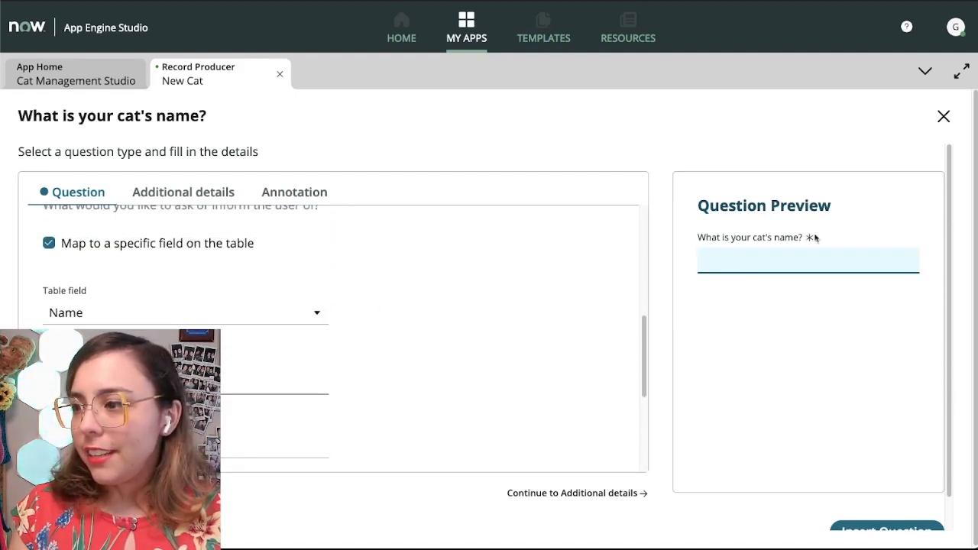
Review the cat name question's validation and instruction options, then insert it into the form without changing them.
scroll(321, 221, "up", 3)
left_click(166, 192)
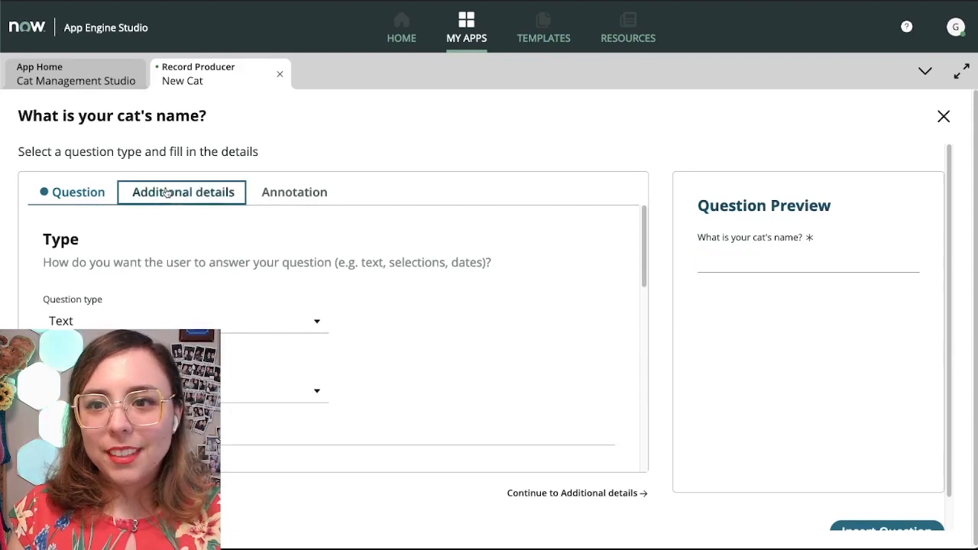
left_click(107, 303)
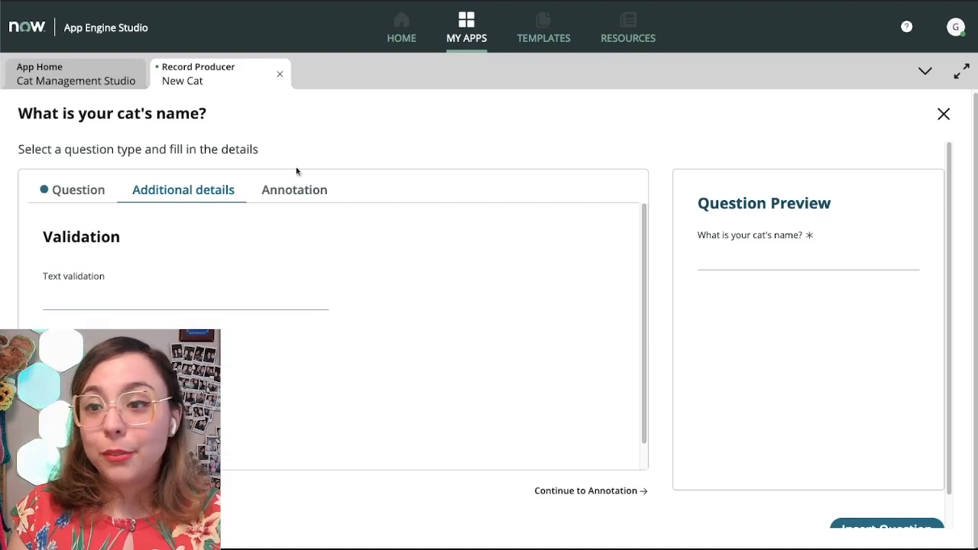
left_click(294, 190)
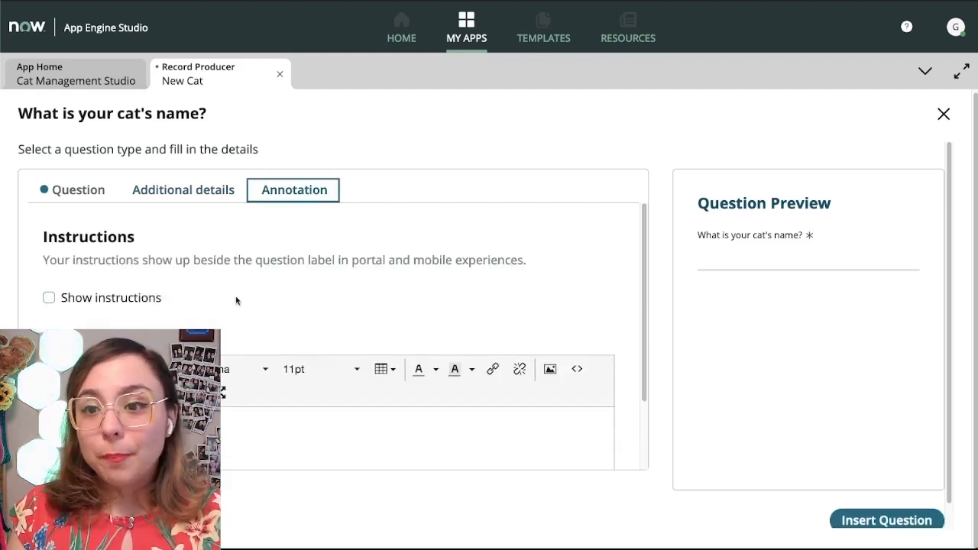
scroll(236, 300, "down", 2)
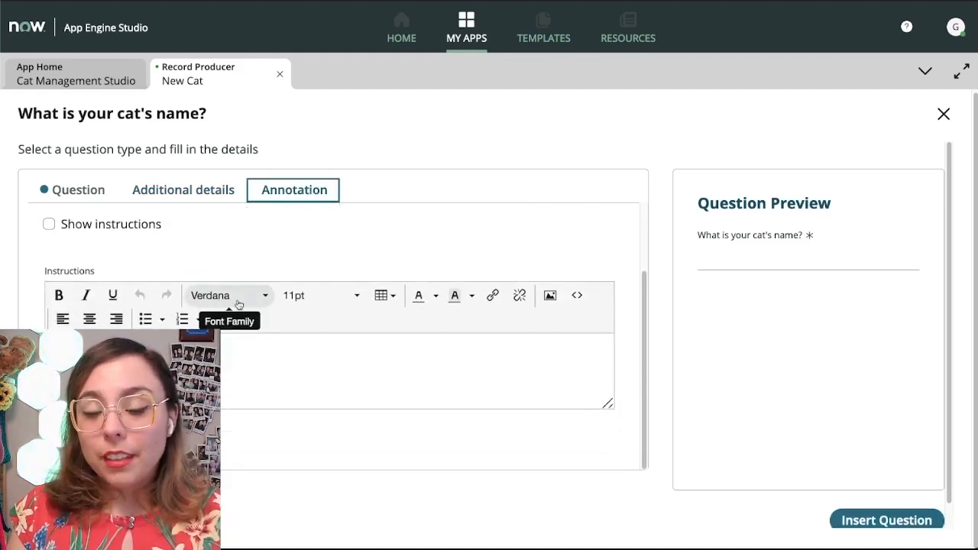
left_click(846, 519)
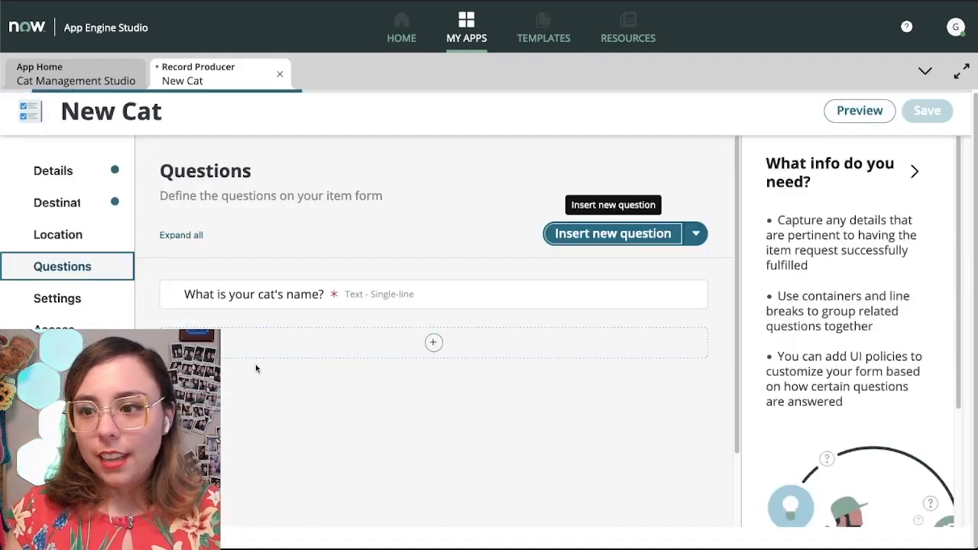
Add another question below the cat name question, with type Text and a single-line subtype.
left_click(436, 342)
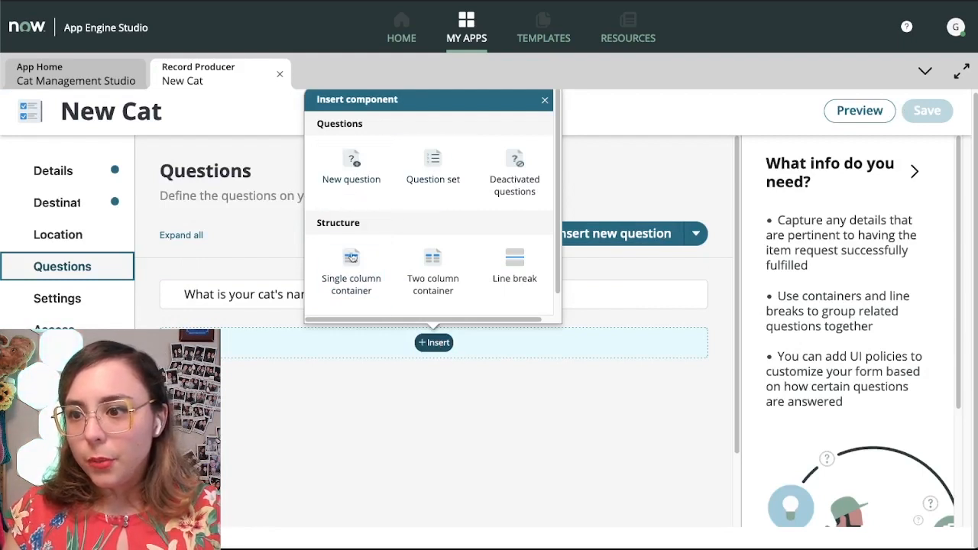
scroll(354, 276, "down", 1)
scroll(353, 277, "up", 1)
left_click(352, 170)
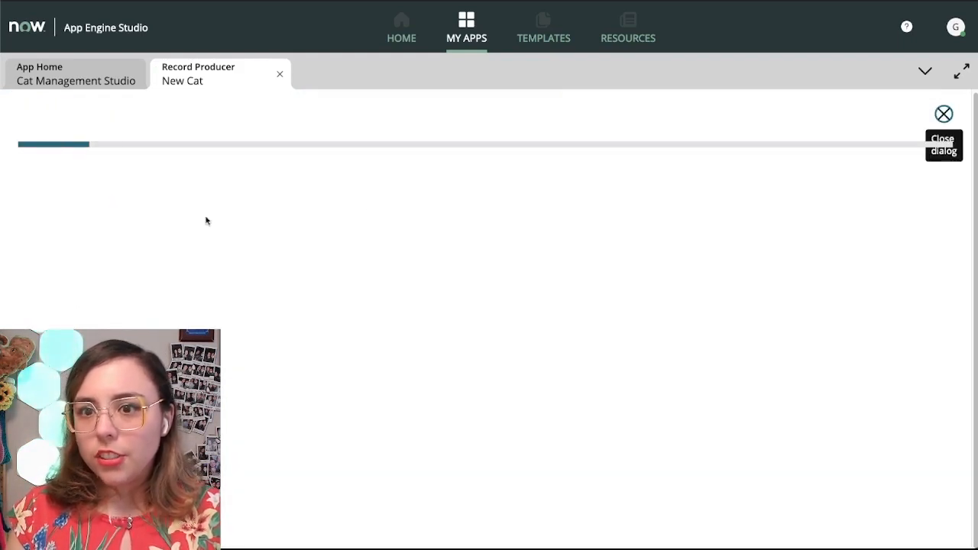
left_click(191, 319)
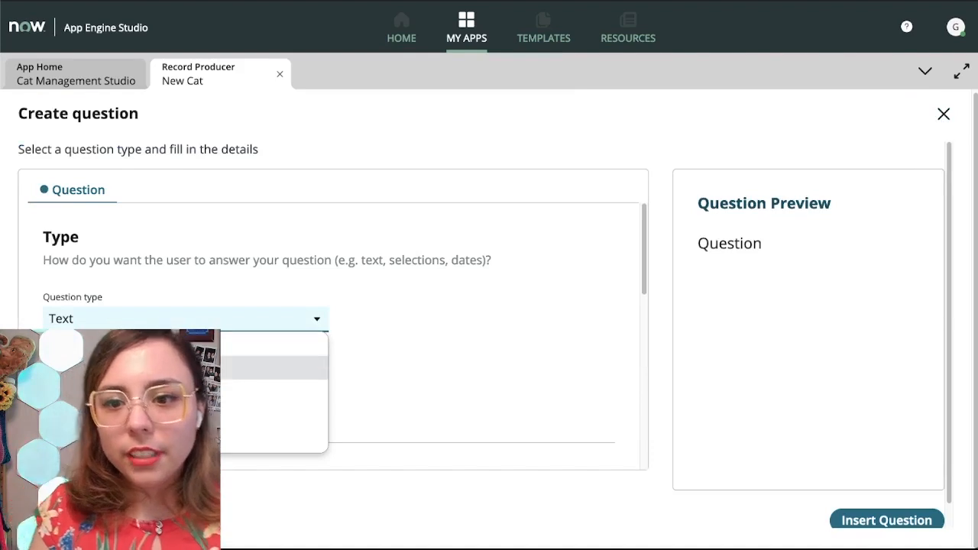
left_click(135, 316)
left_click(145, 387)
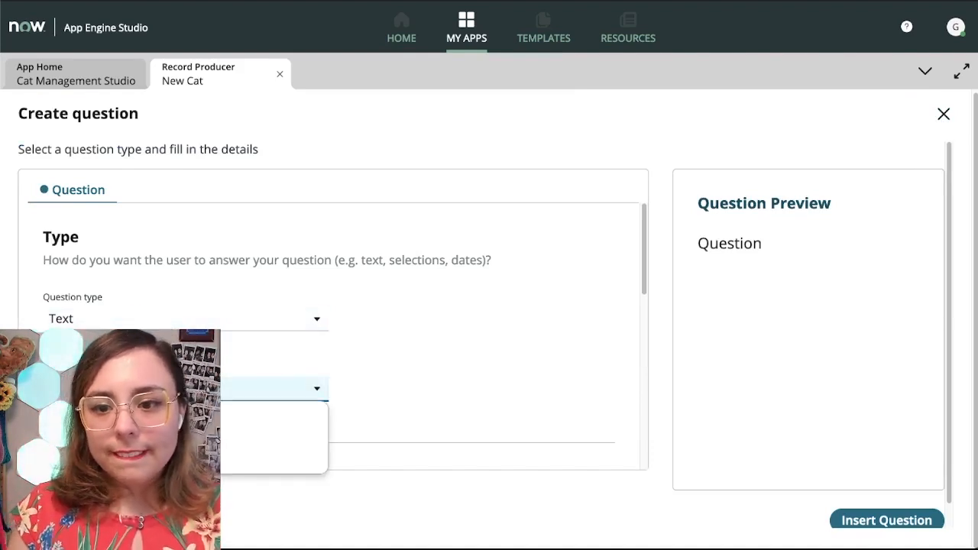
scroll(146, 385, "down", 1)
left_click(137, 381)
Label the new question 'Phone number' without mapping it to a table field, and make it mandatory.
scroll(115, 367, "down", 3)
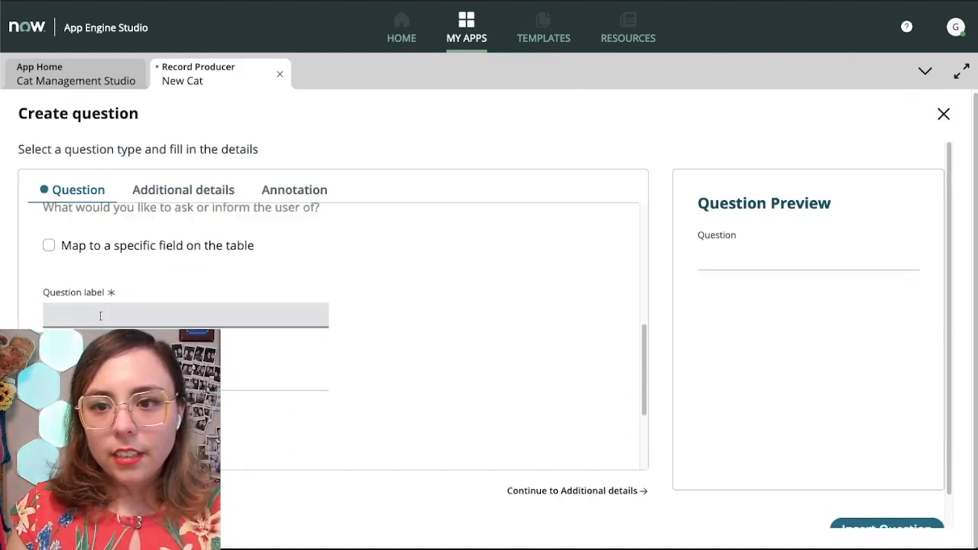
scroll(100, 316, "up", 1)
left_click(107, 370)
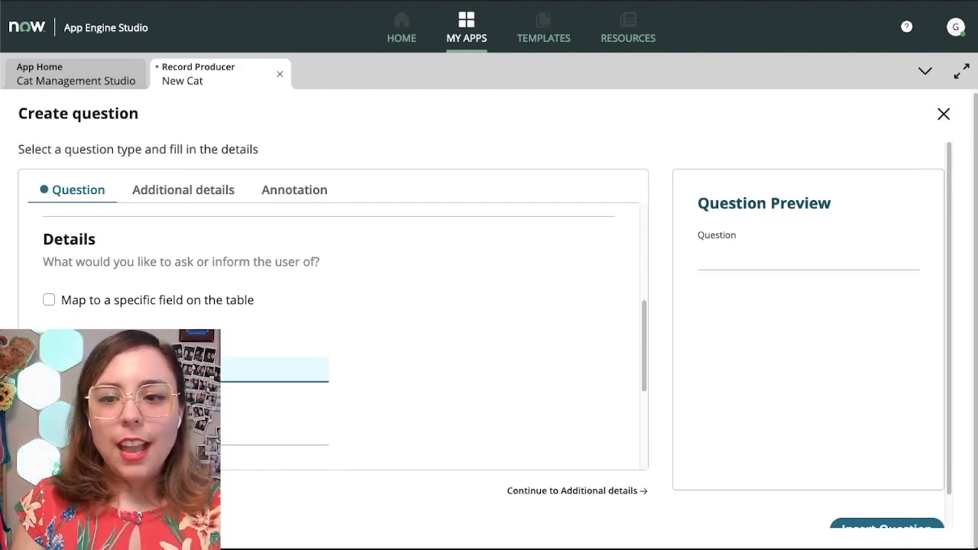
key("Tab")
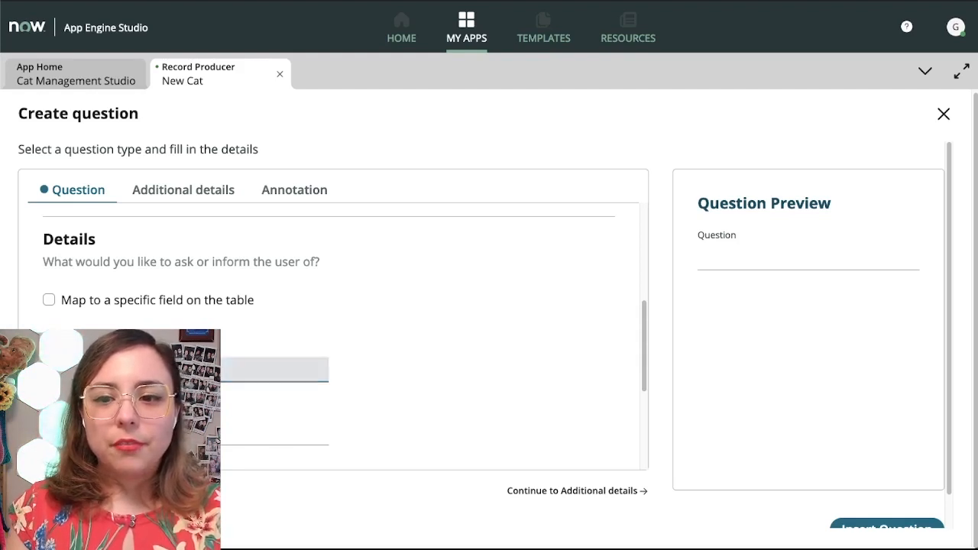
scroll(107, 366, "down", 3)
left_click(83, 305)
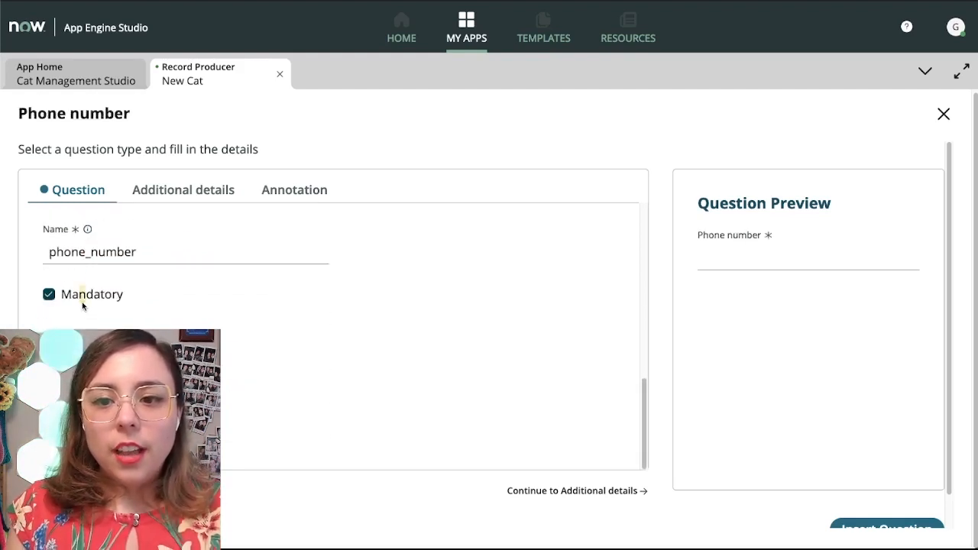
Set the phone number question's text validation to Number.
left_click(546, 491)
left_click(136, 277)
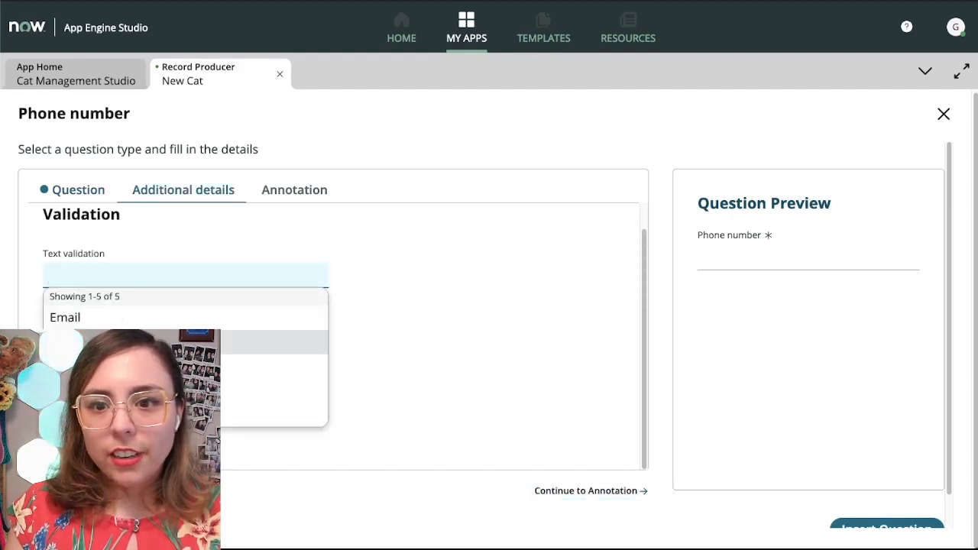
left_click(122, 366)
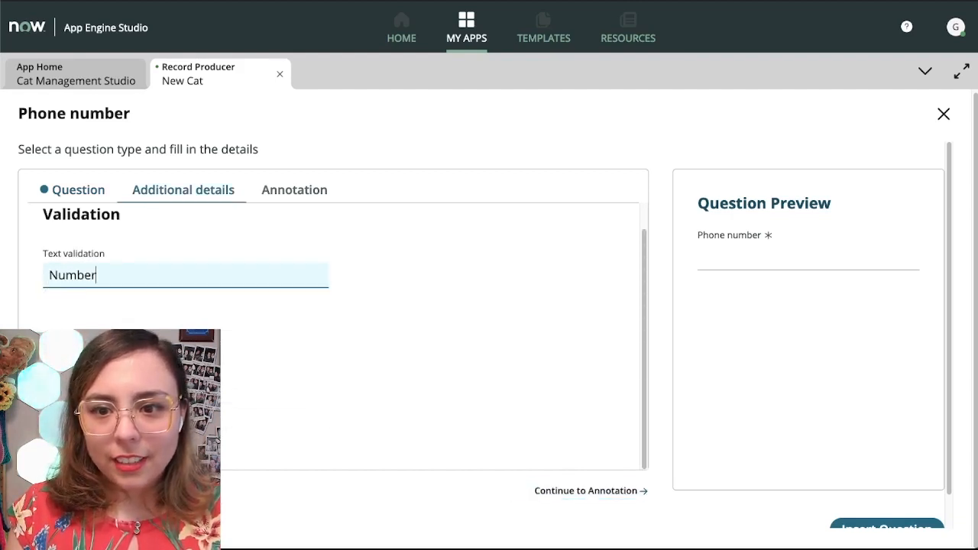
Clear the phone number question's text validation and look through the available validation types again.
left_click(126, 282)
double_click(125, 280)
key("BackSpace")
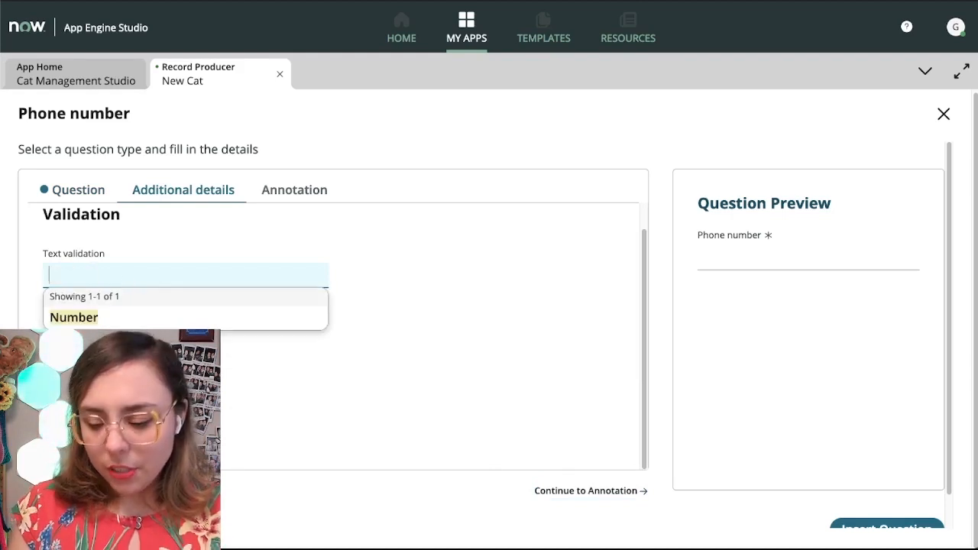
left_click(128, 317)
double_click(118, 277)
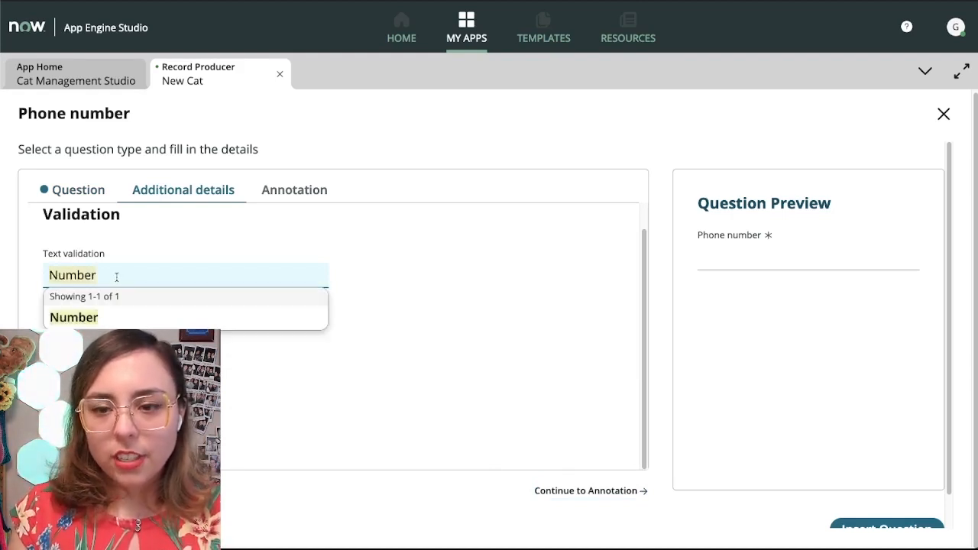
key("BackSpace")
left_click(135, 281)
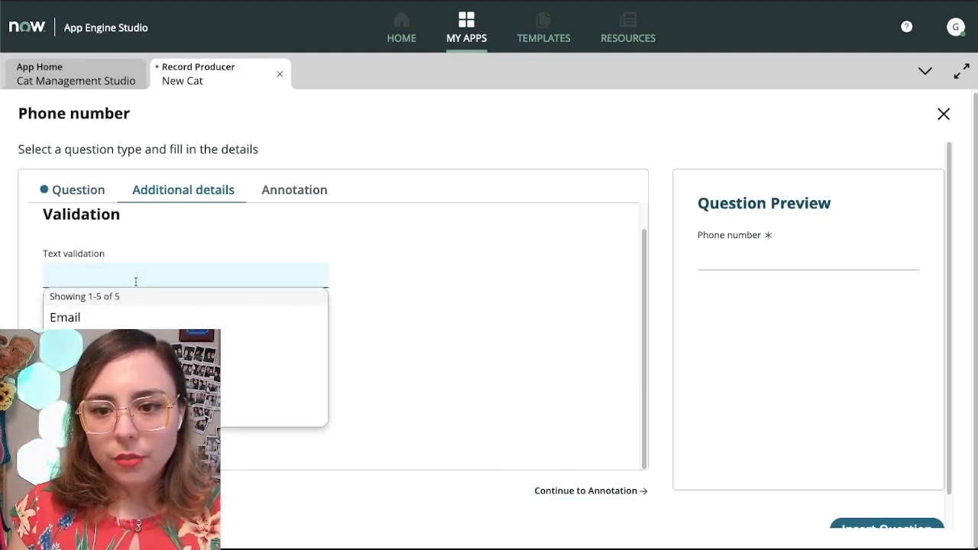
scroll(136, 369, "up", 1)
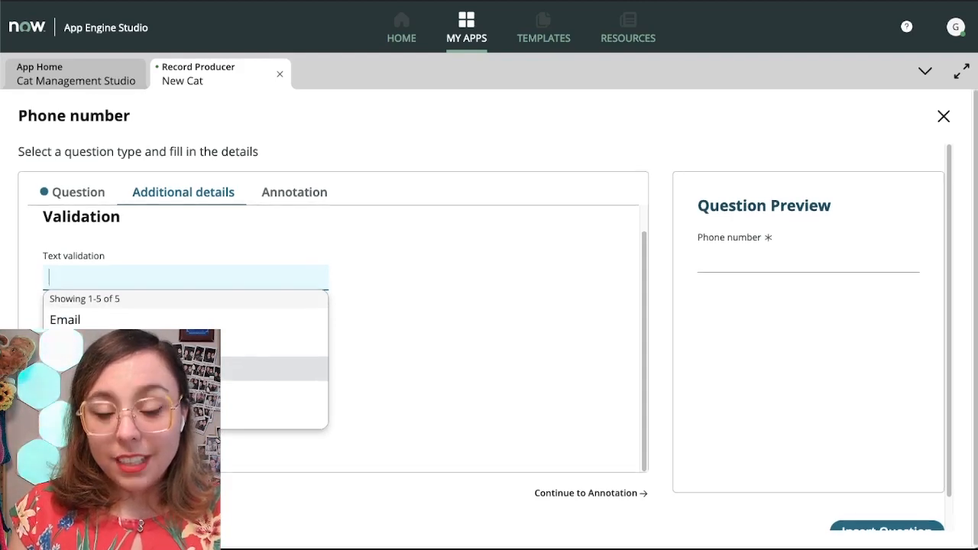
Choose Number as the text validation and insert the phone number question into the form without instructions.
left_click(136, 368)
left_click(588, 492)
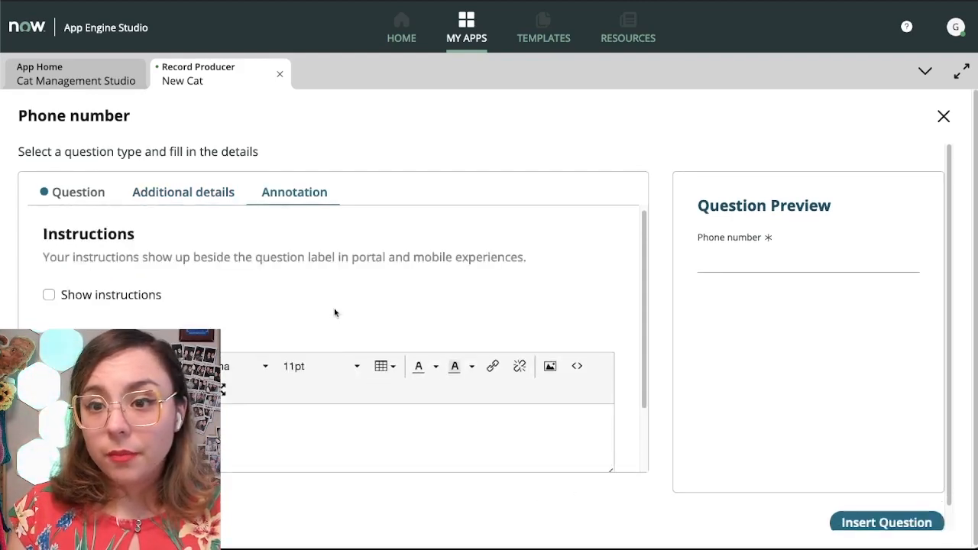
left_click(886, 523)
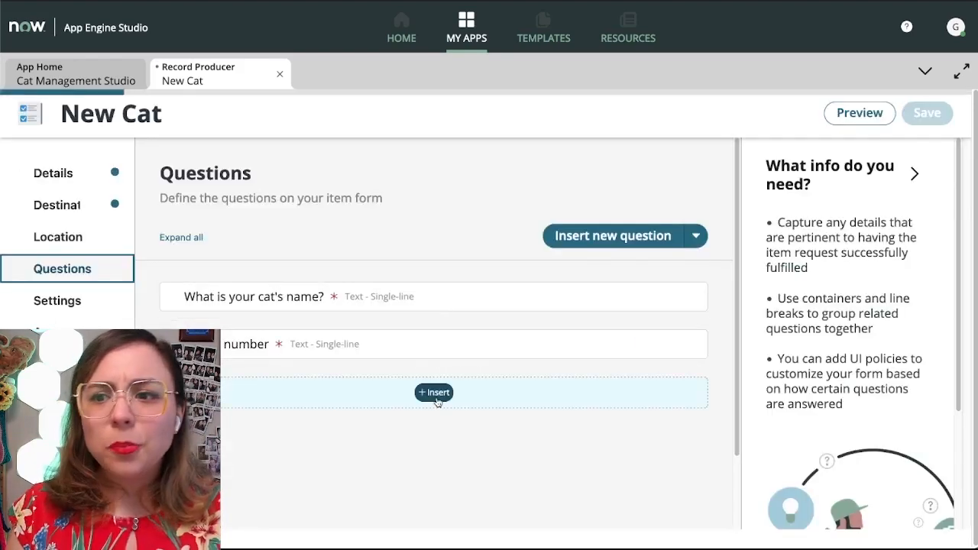
Add another question below the phone number question, with type Choice and subtype Dropdown (values from a table).
left_click(434, 393)
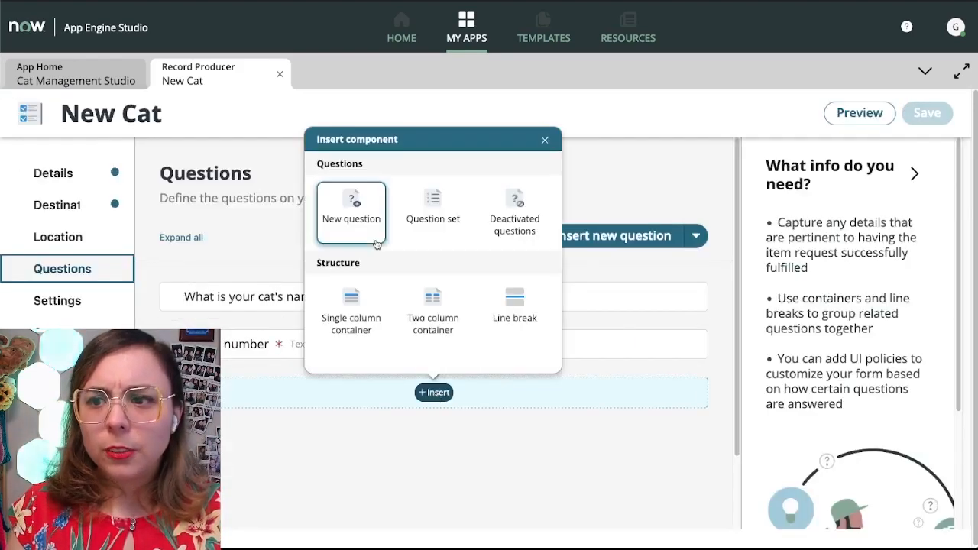
left_click(362, 222)
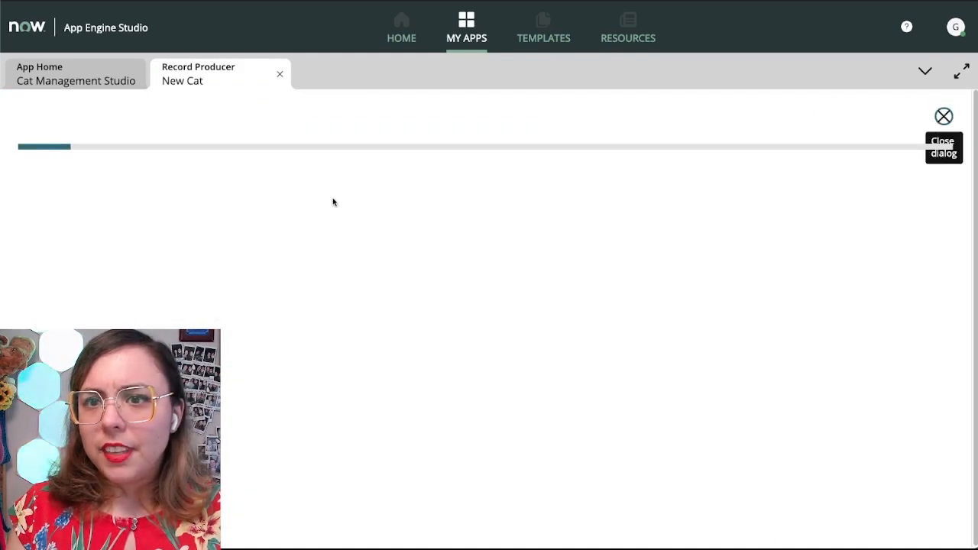
scroll(159, 307, "down", 1)
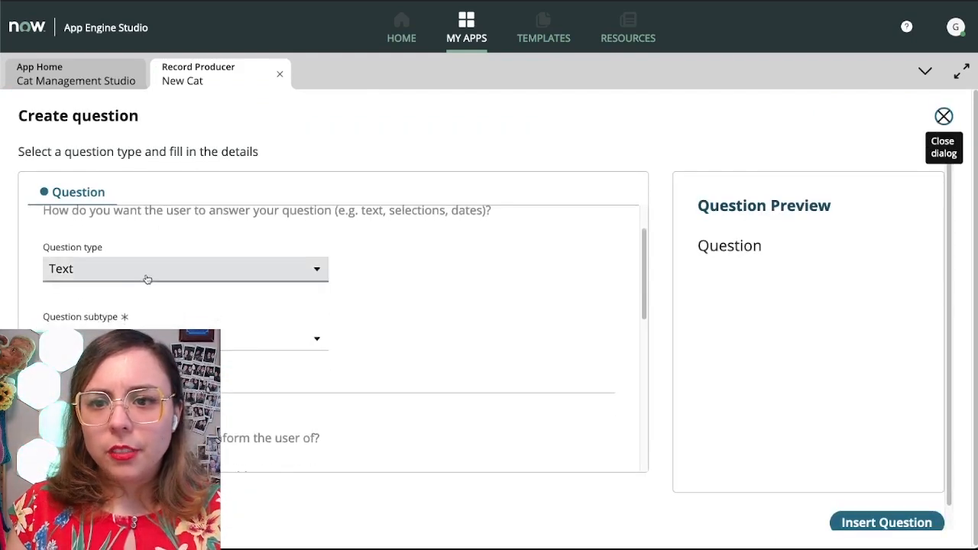
left_click(146, 274)
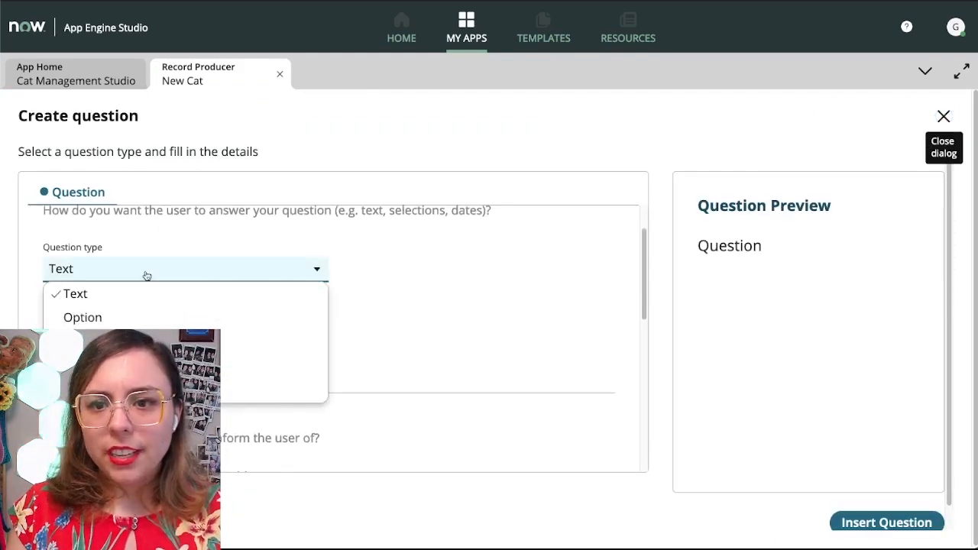
left_click(128, 318)
left_click(130, 338)
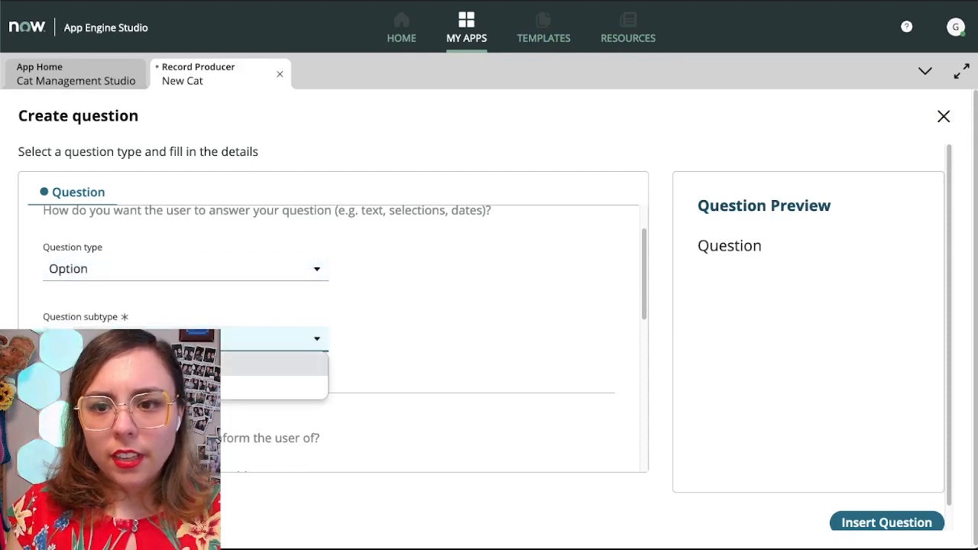
left_click(97, 277)
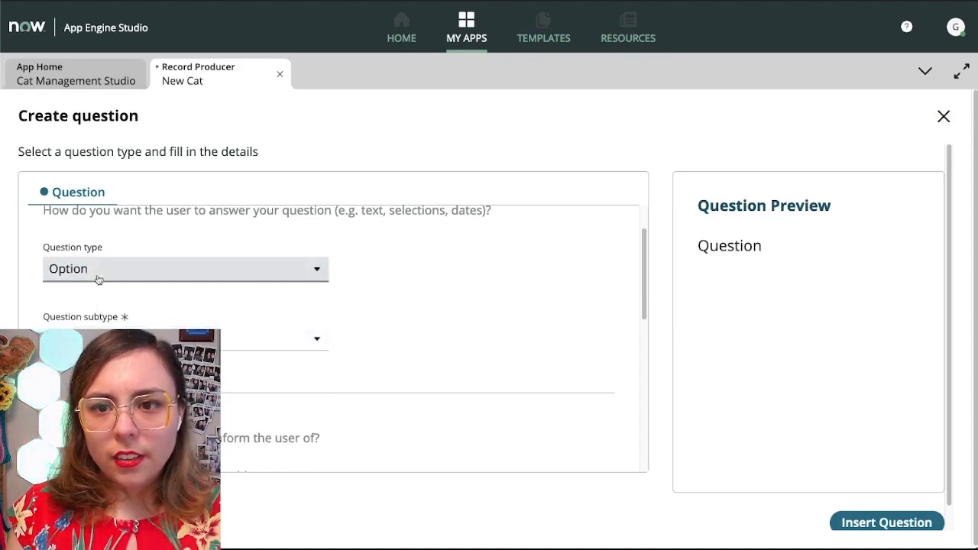
left_click(99, 343)
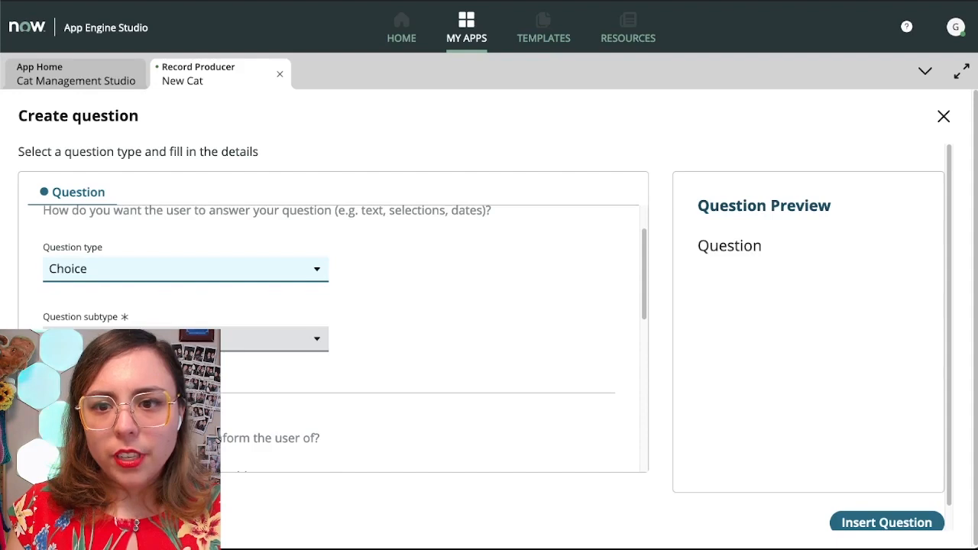
left_click(138, 338)
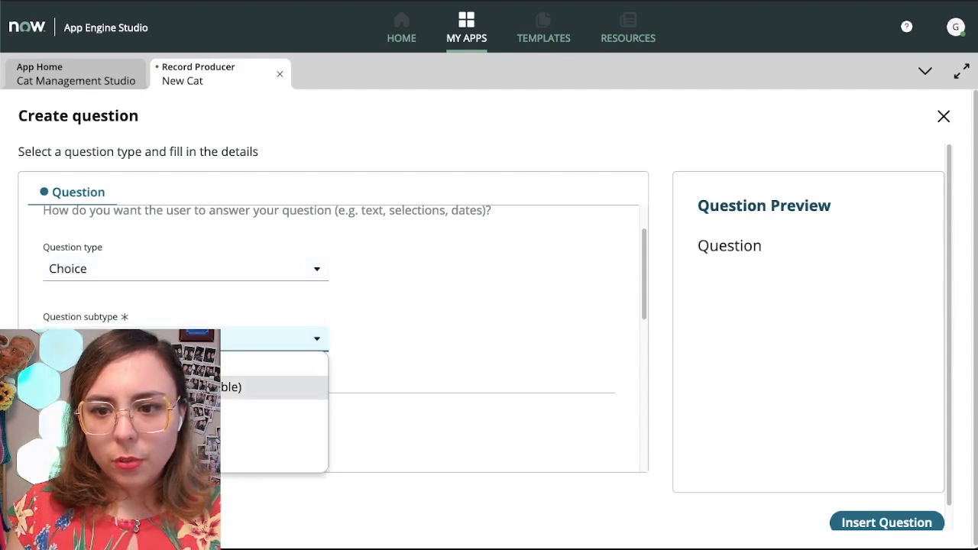
left_click(138, 388)
Map the new choice question to the Color field on the table.
scroll(447, 306, "down", 1)
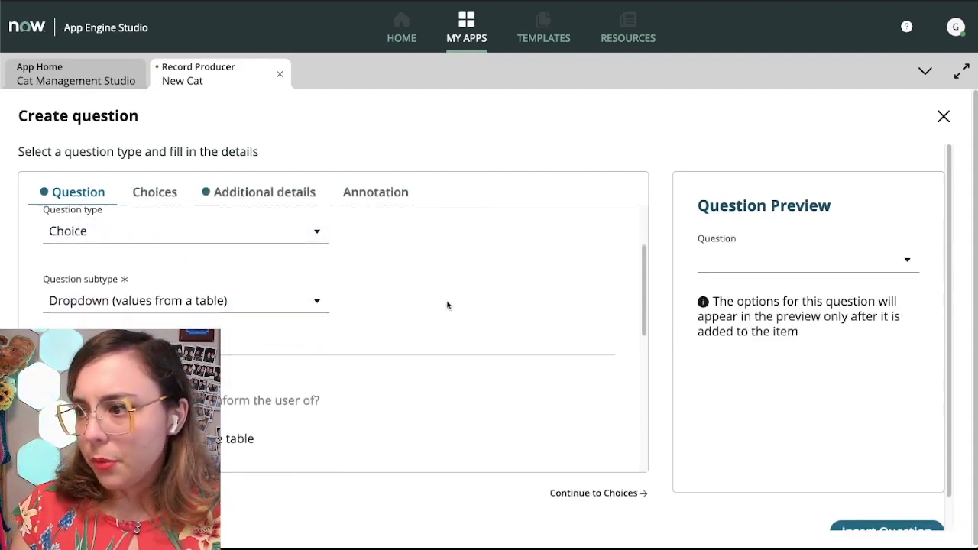
scroll(247, 325, "down", 3)
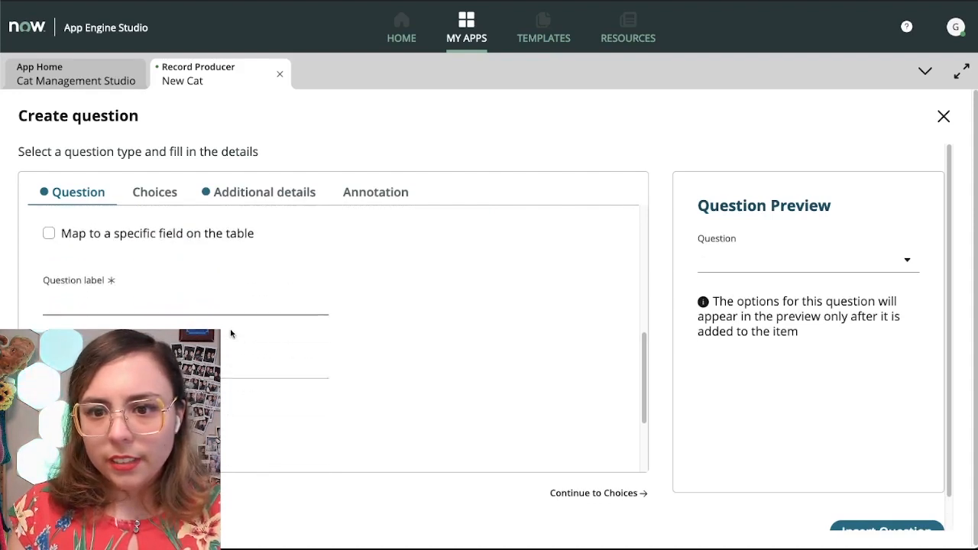
left_click(202, 237)
left_click(136, 303)
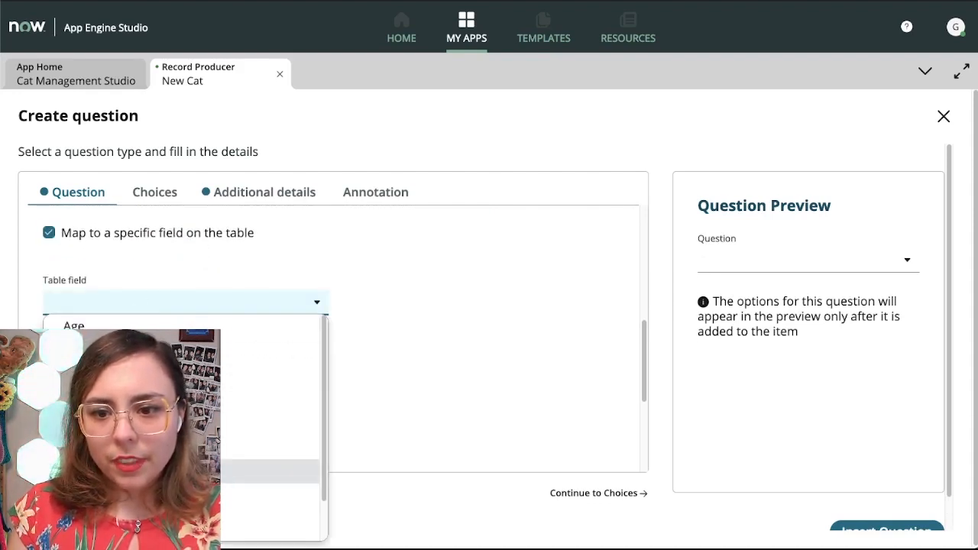
scroll(146, 475, "down", 2)
scroll(146, 355, "up", 2)
left_click(146, 339)
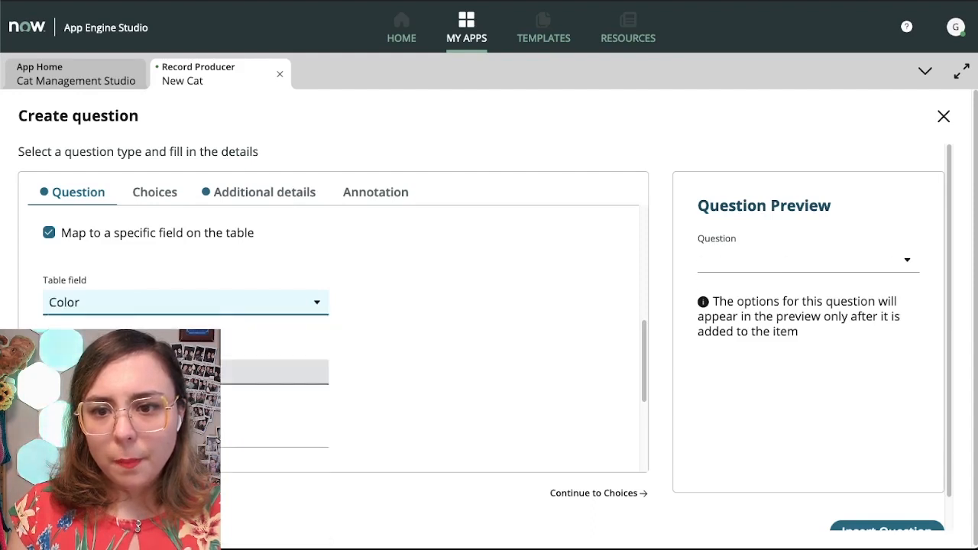
Label the question 'What is your cat's color?' and make it mandatory.
scroll(146, 338, "down", 2)
left_click(86, 269)
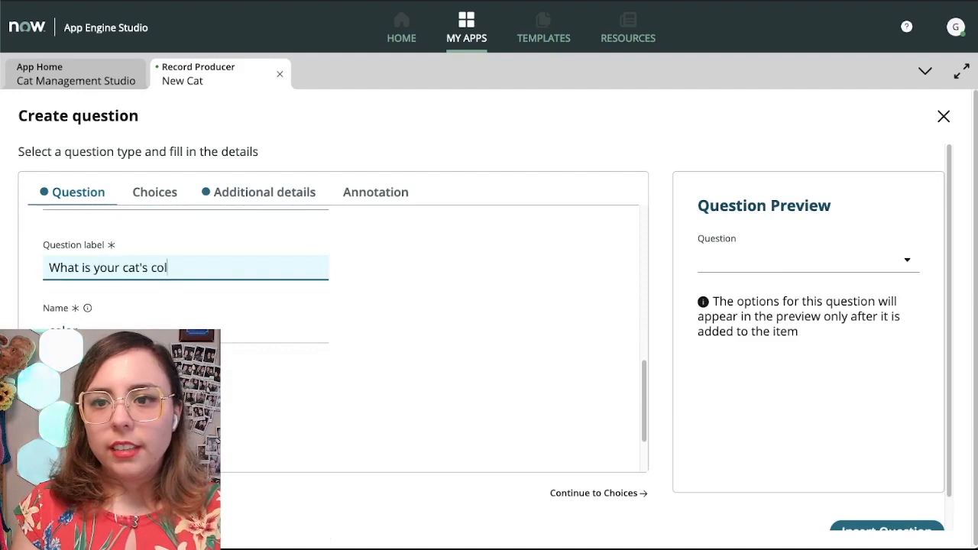
scroll(97, 314, "down", 1)
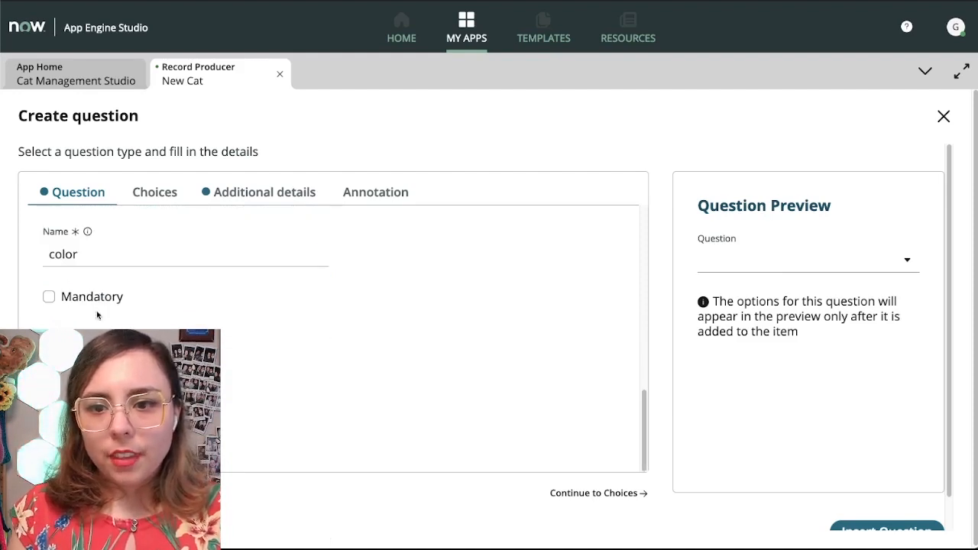
left_click(95, 306)
Review the color question's choice settings and additional details.
left_click(155, 192)
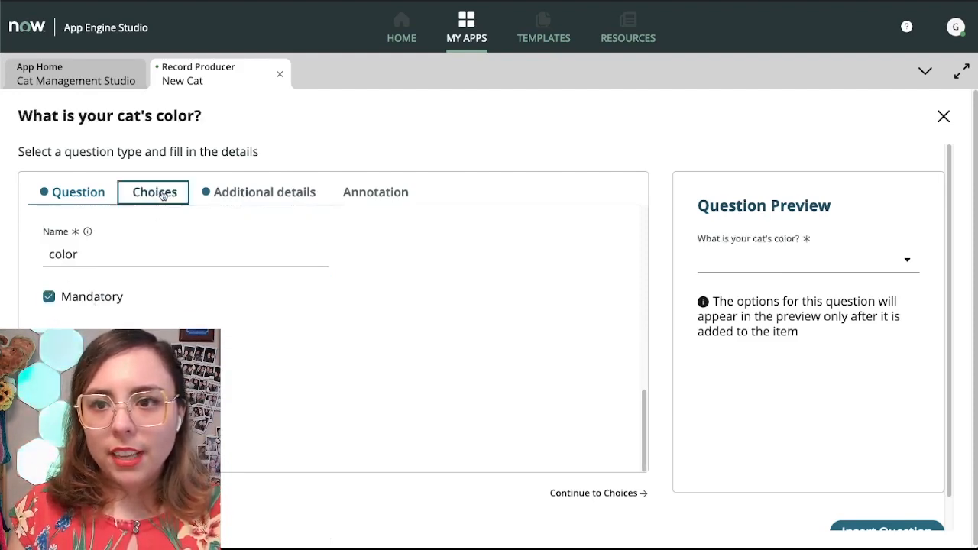
scroll(146, 292, "down", 1)
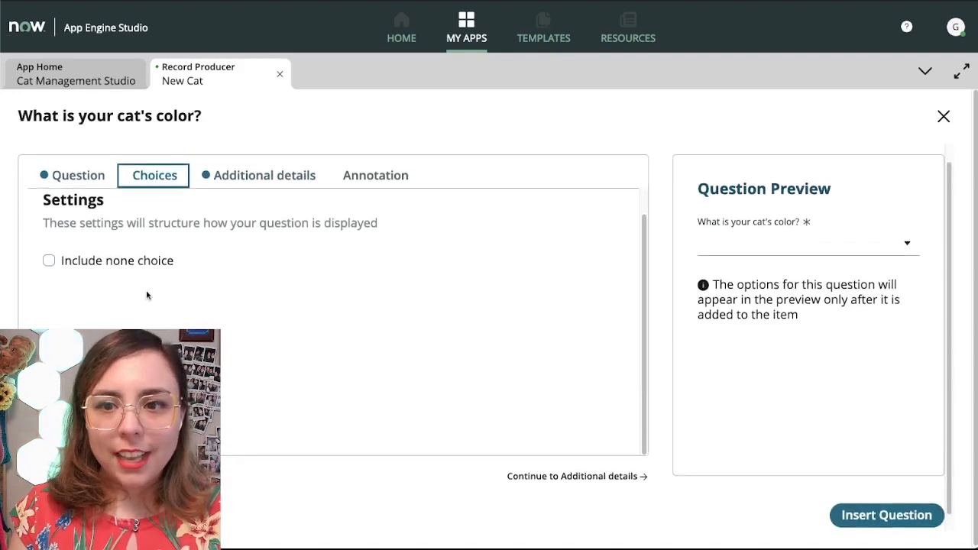
left_click(216, 178)
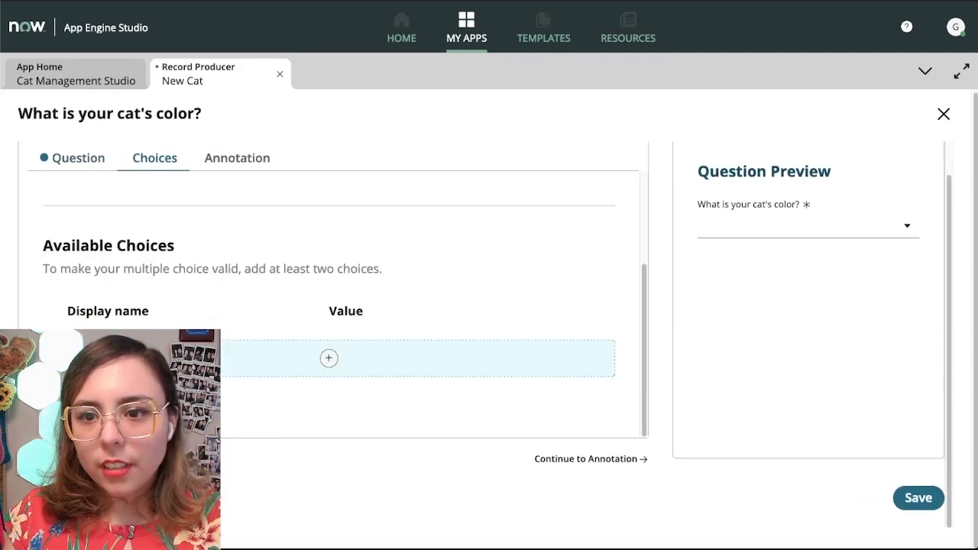
Add the first available choice to the color question, with display name Black and value black.
left_click(328, 358)
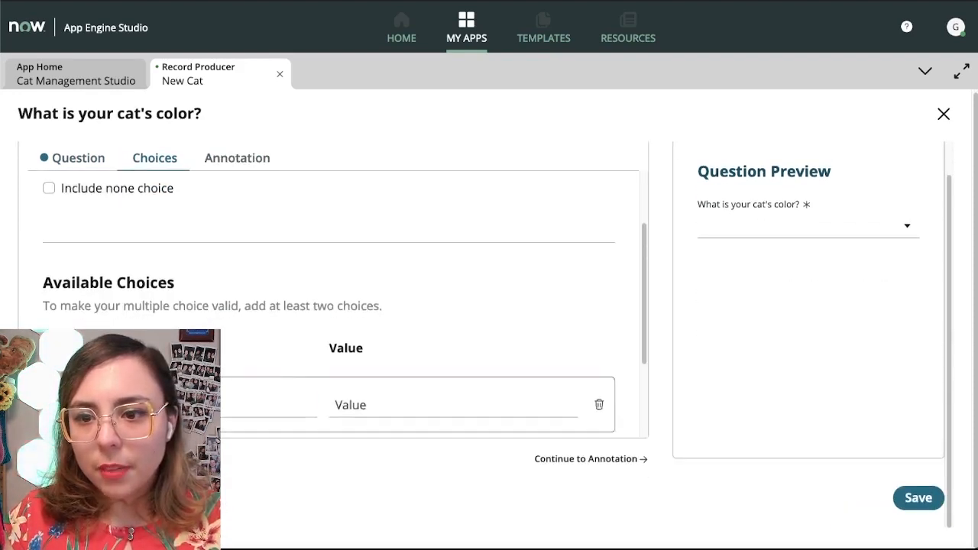
left_click(129, 294)
type("Blac")
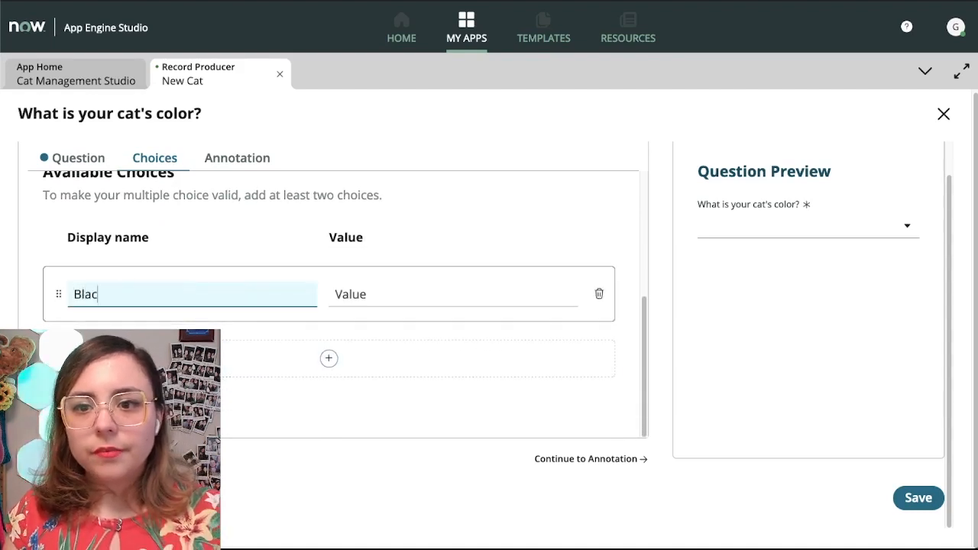
type("k")
key("Tab")
type("blackb")
key("BackSpace")
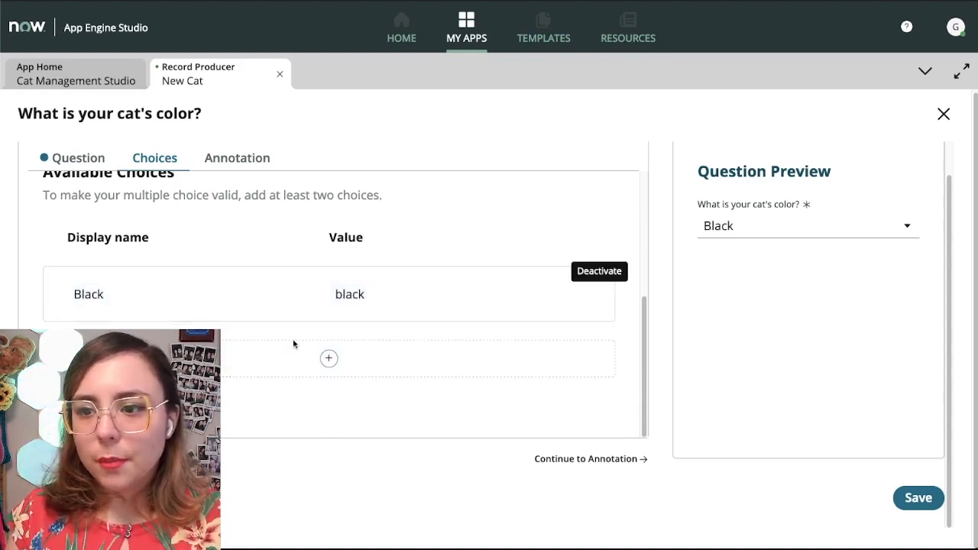
Add a second color choice with display name White and value white.
left_click(313, 358)
left_click(191, 406)
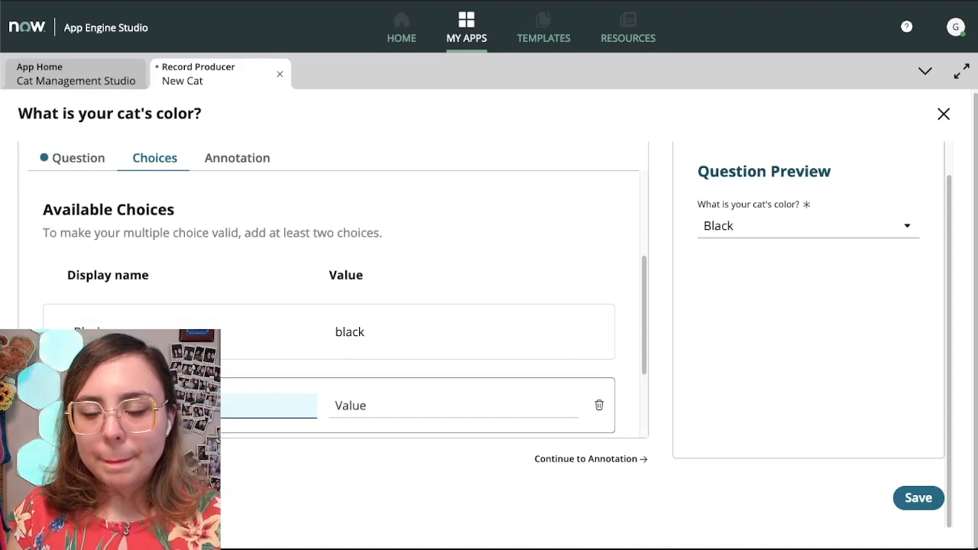
type("White")
key("Tab")
key("Tab")
scroll(326, 349, "down", 2)
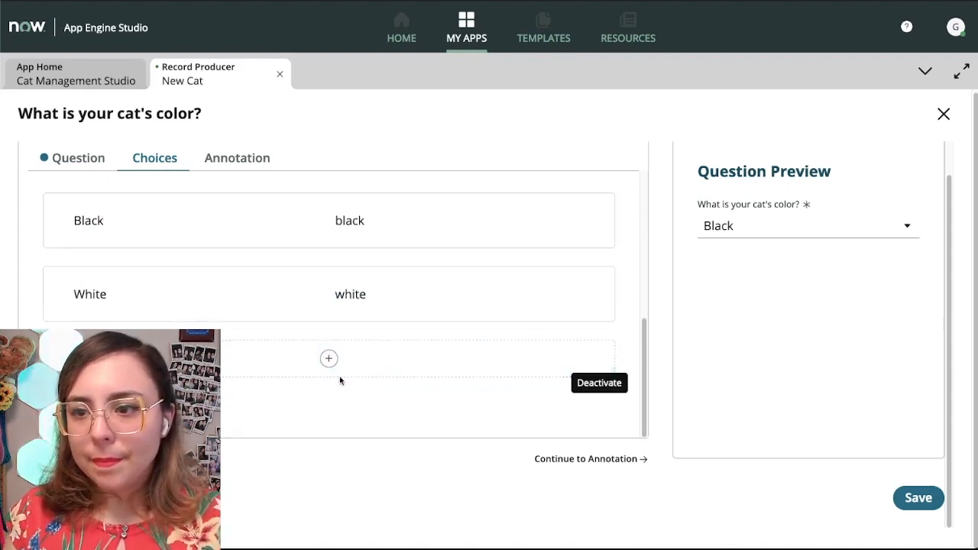
Add a third color choice with display name Brown and value brown.
left_click(327, 360)
left_click(184, 287)
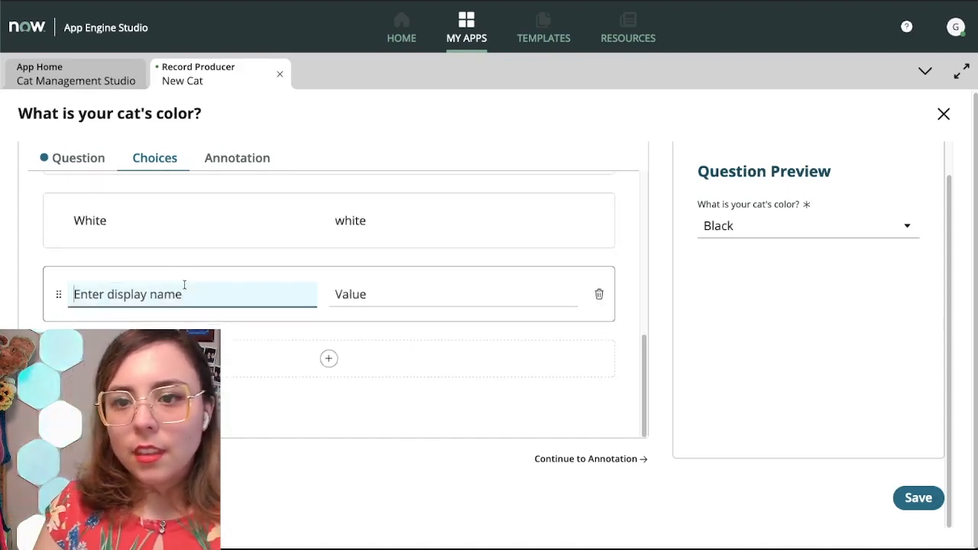
type("Brown")
key("Tab")
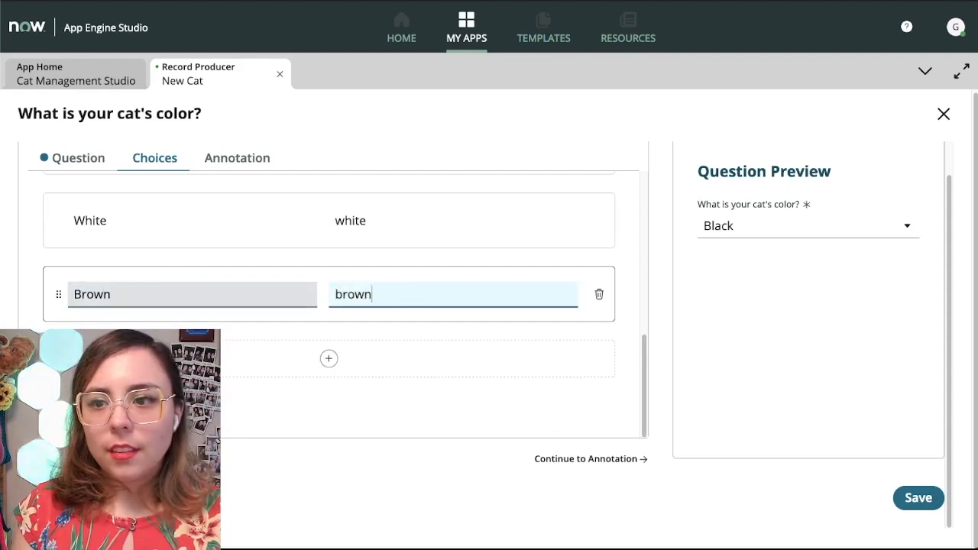
Add a fourth color choice with display name Multi color and value multi_color.
left_click(332, 366)
left_click(320, 363)
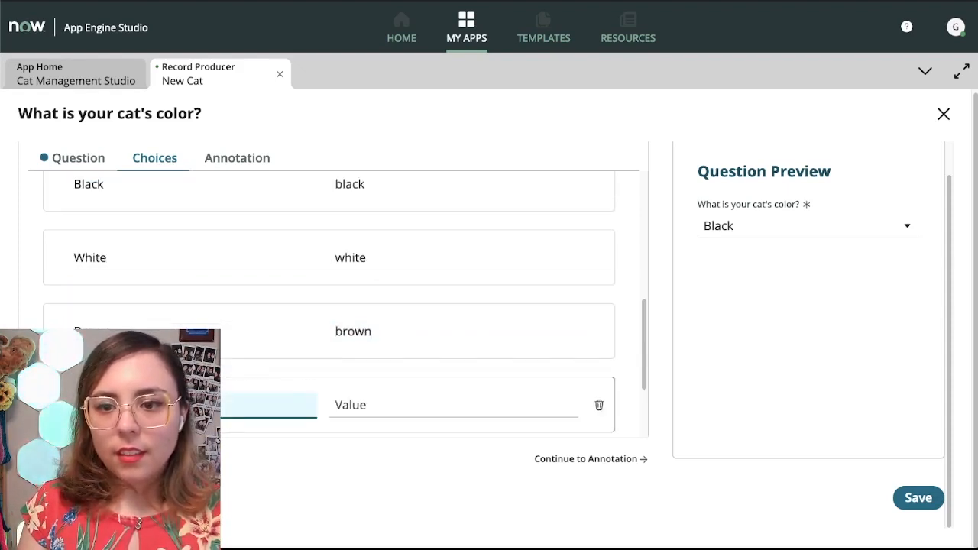
type("Multi color")
key("Tab")
Add a fifth color choice with display name Ginger and value ginger.
scroll(301, 339, "down", 2)
left_click(329, 364)
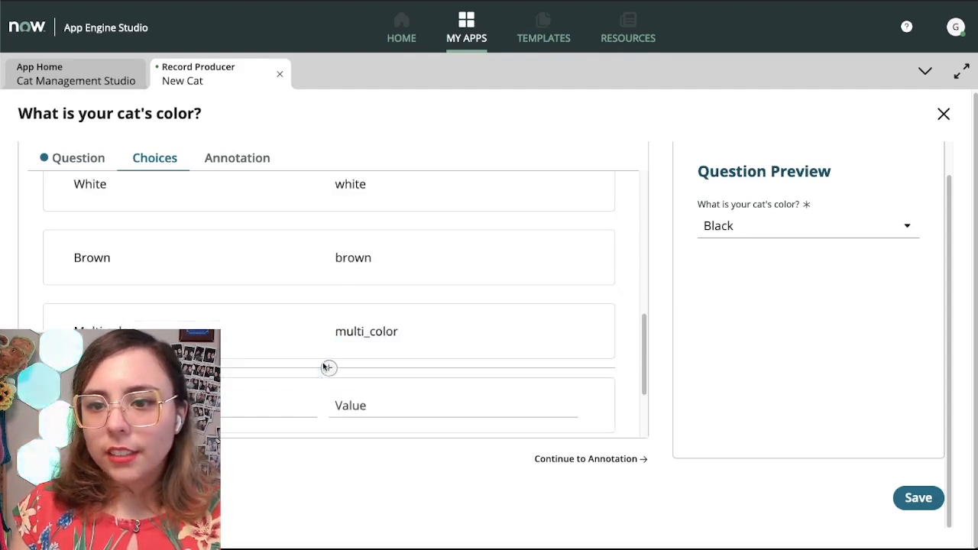
type("Ginger")
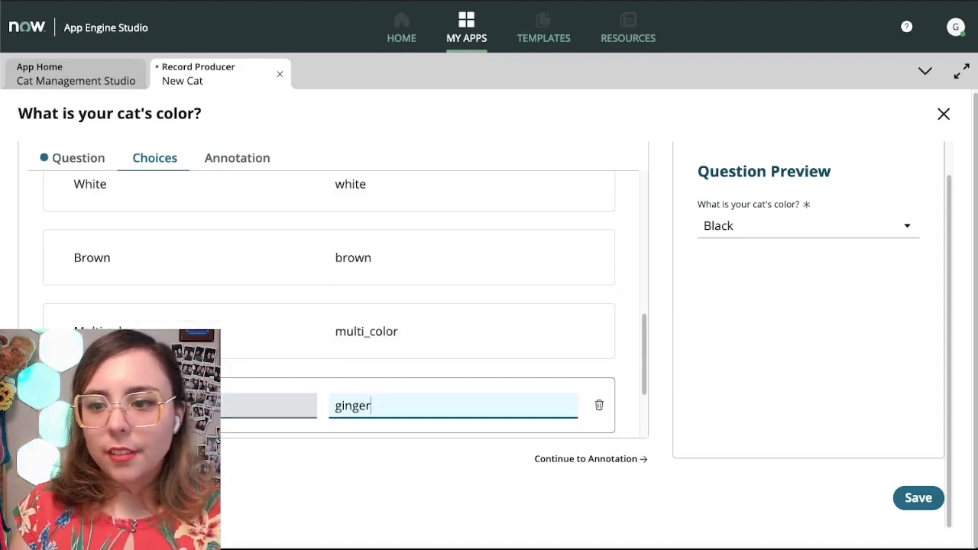
Check the cat color question's annotation and question details, and save the question with its choices.
key("Tab")
scroll(306, 336, "down", 2)
left_click(243, 172)
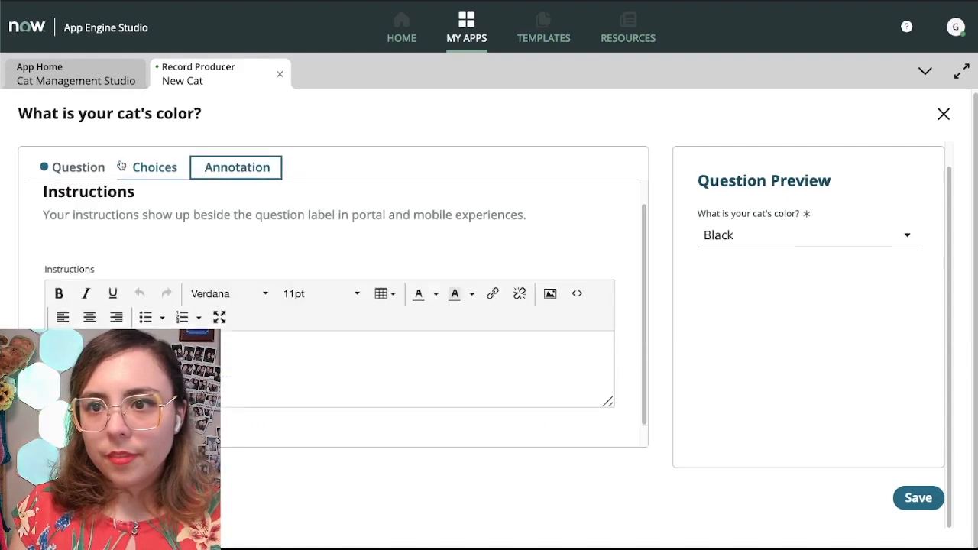
scroll(161, 236, "down", 2)
left_click(86, 175)
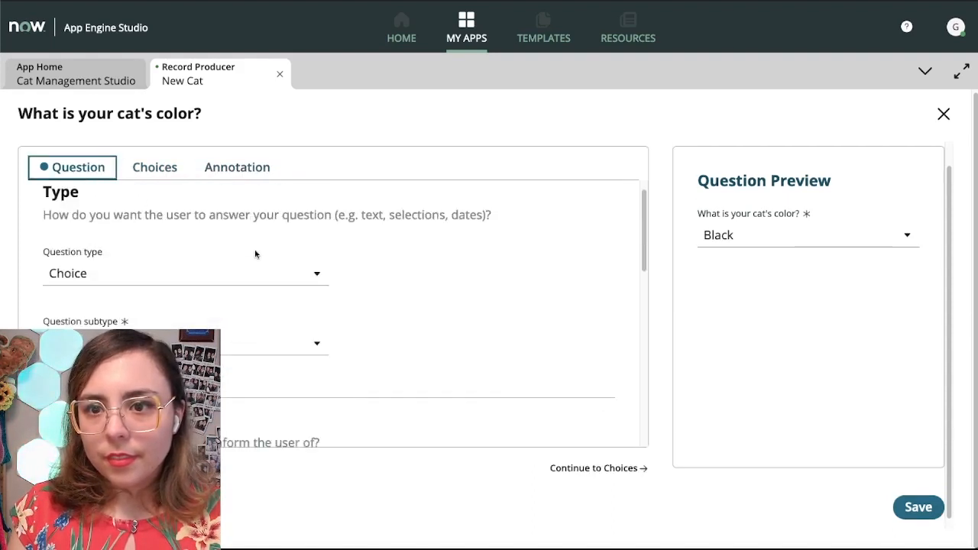
scroll(256, 252, "down", 5)
scroll(535, 356, "down", 3)
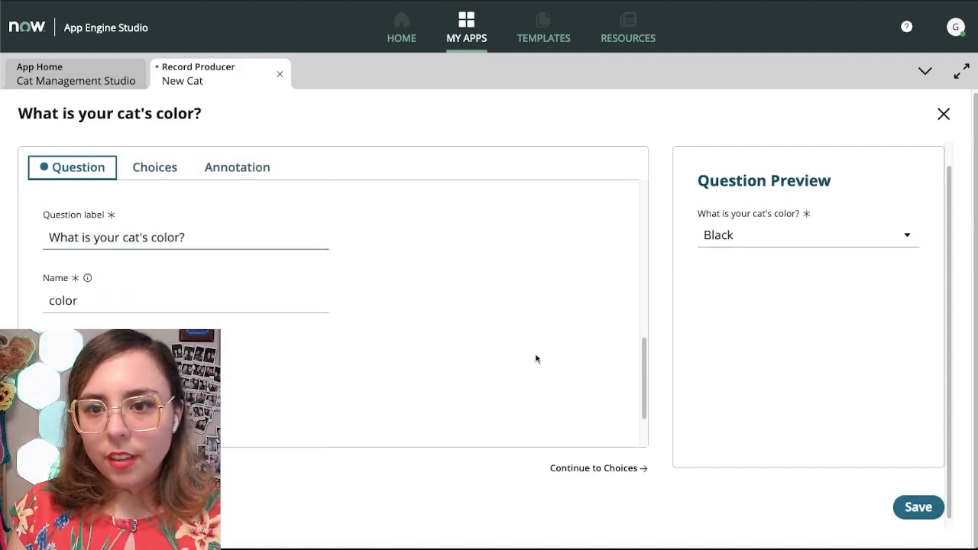
left_click(919, 509)
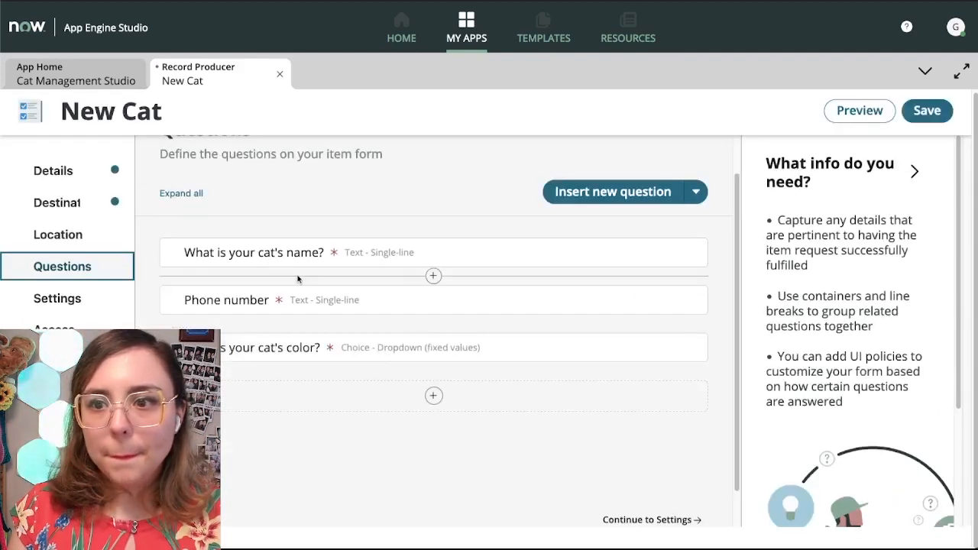
Create a new question after the color question with type Text and subtype Multi-line.
left_click(433, 395)
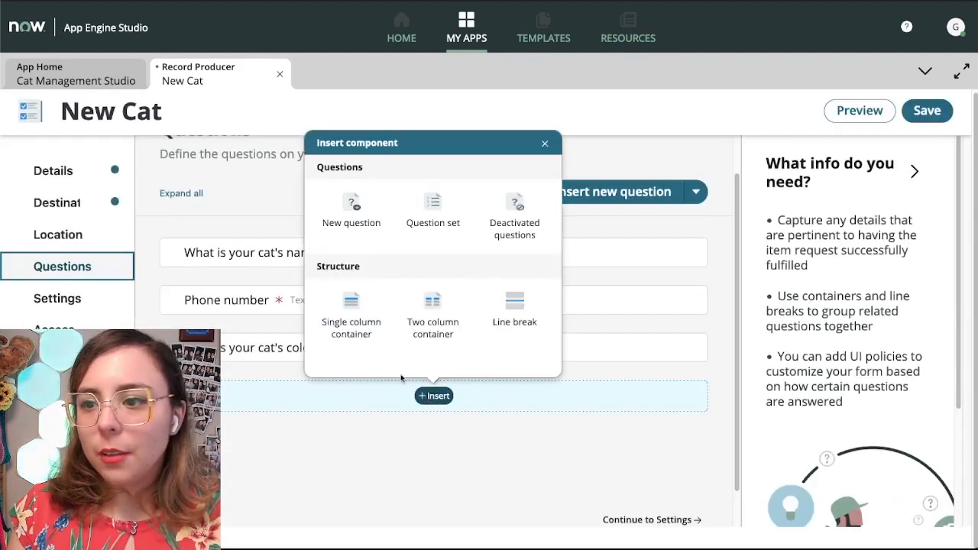
left_click(354, 214)
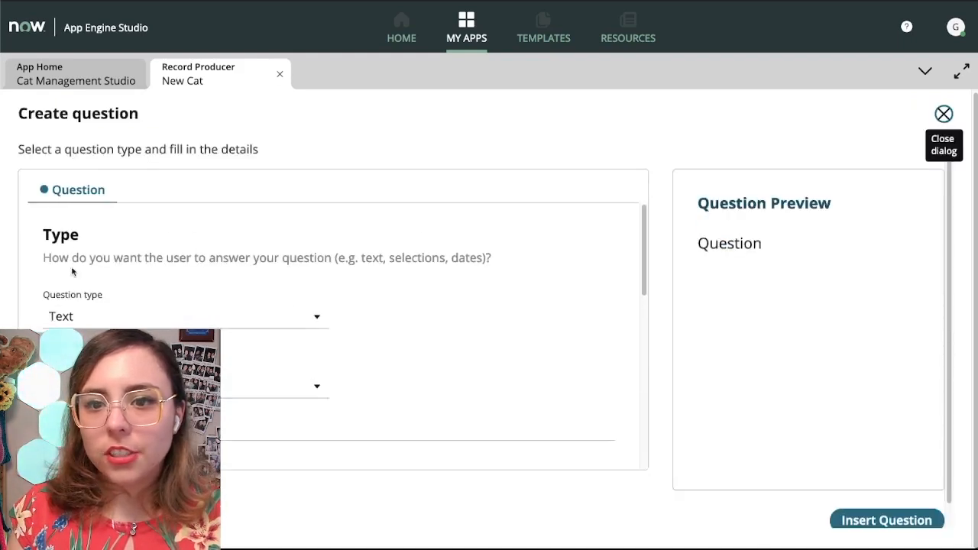
scroll(76, 267, "down", 1)
left_click(81, 318)
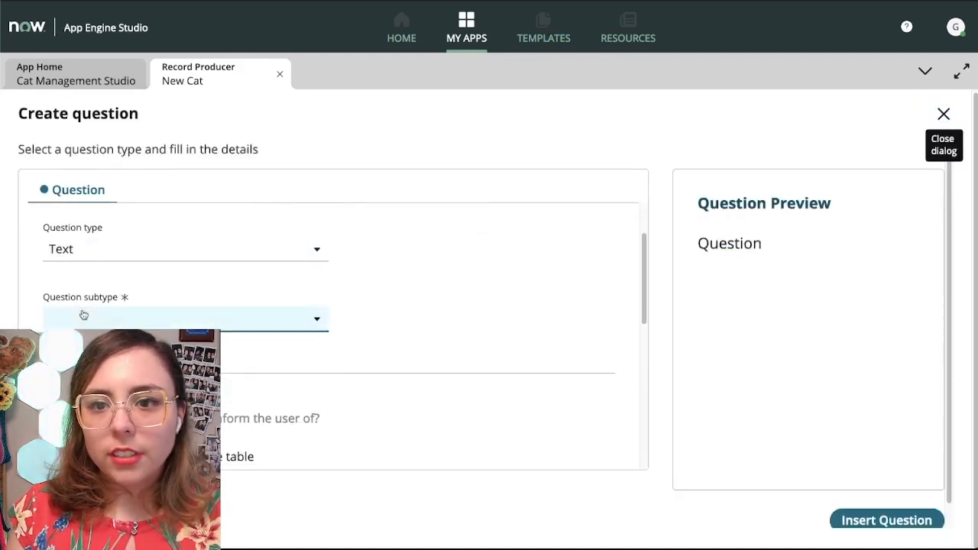
scroll(81, 321, "down", 2)
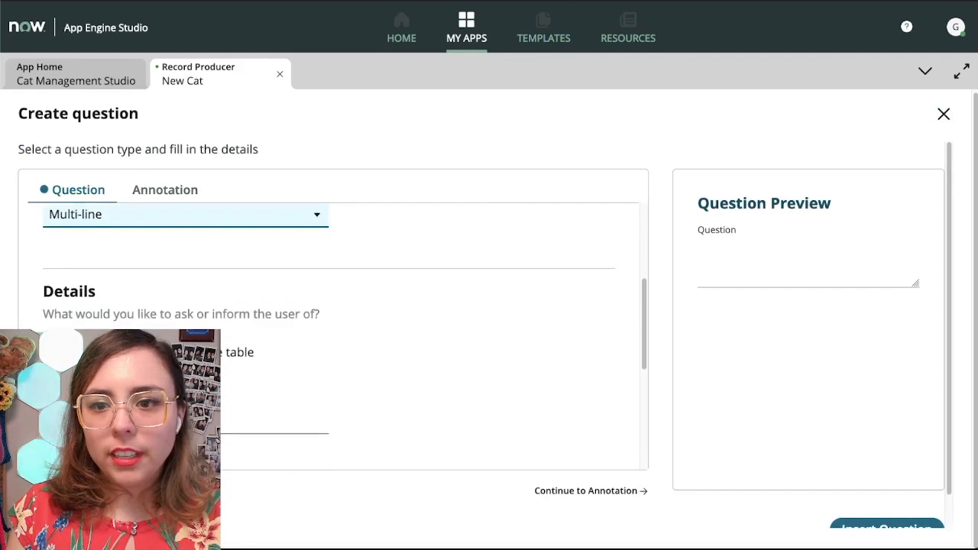
Map the new multi-line question to the Notes field of the table.
left_click(50, 320)
scroll(50, 319, "down", 1)
scroll(113, 291, "down", 3)
left_click(110, 269)
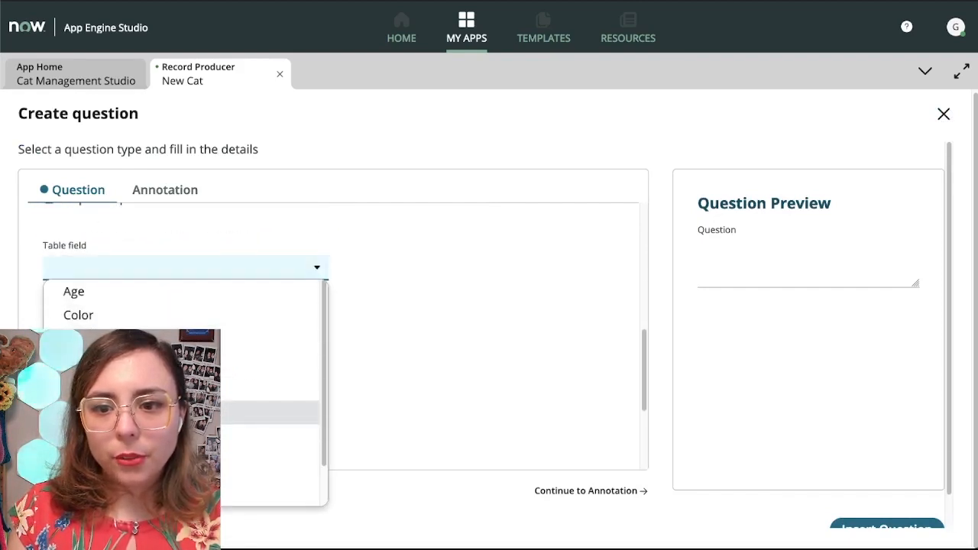
left_click(268, 413)
Label the question Notes and make it mandatory.
scroll(103, 291, "down", 2)
scroll(97, 275, "up", 1)
left_click(92, 257)
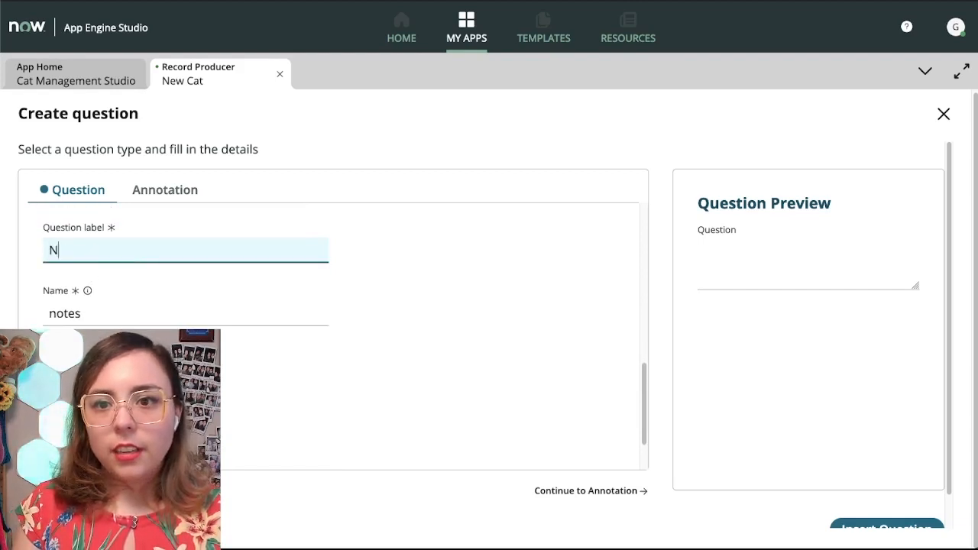
type("N")
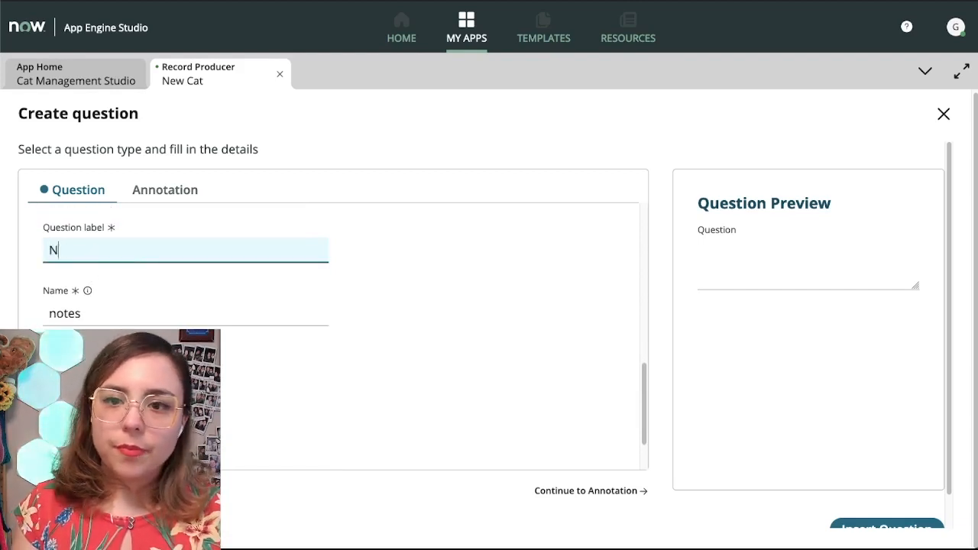
type("otes")
scroll(107, 270, "down", 1)
left_click(107, 301)
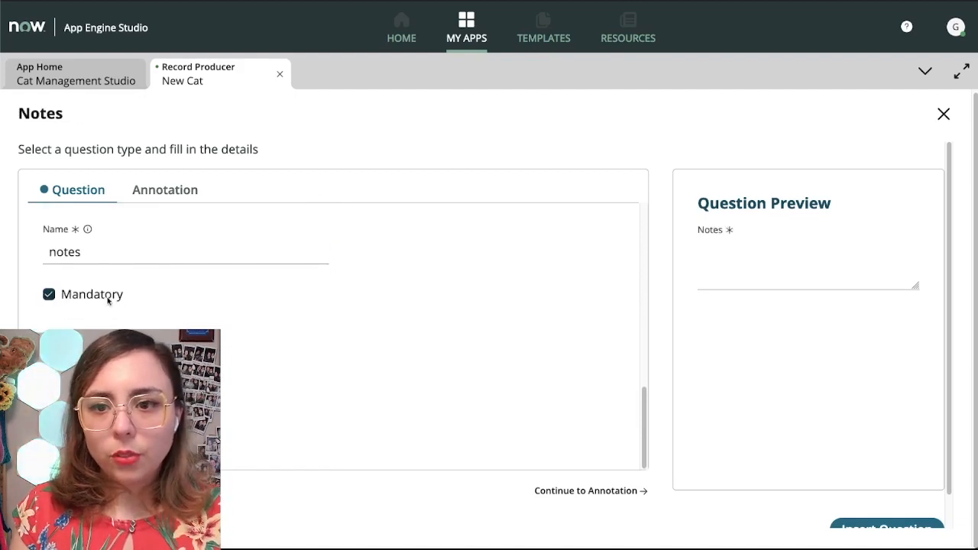
scroll(126, 244, "down", 1)
Show instructions on the Notes question about what "we may need to know about your little darling." and insert the question.
left_click(153, 174)
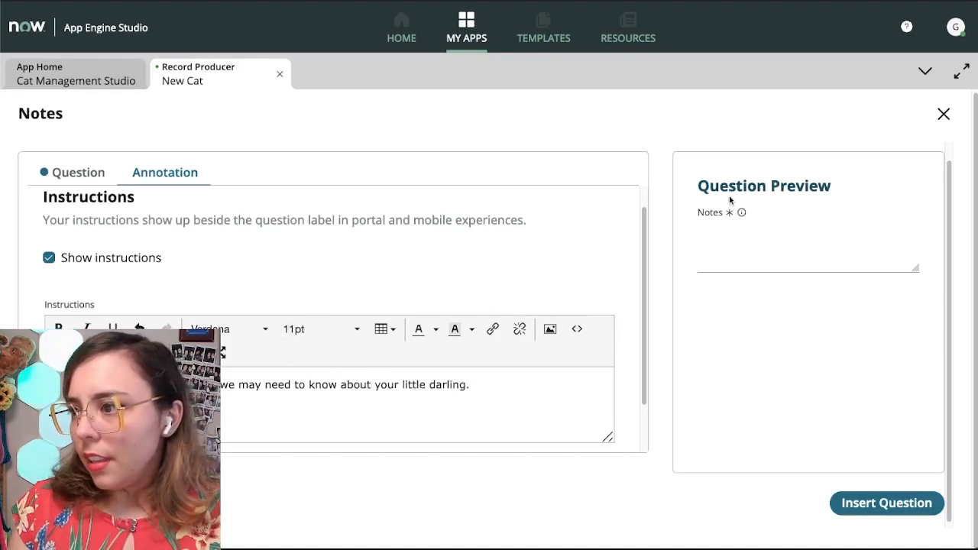
mouse_move(741, 214)
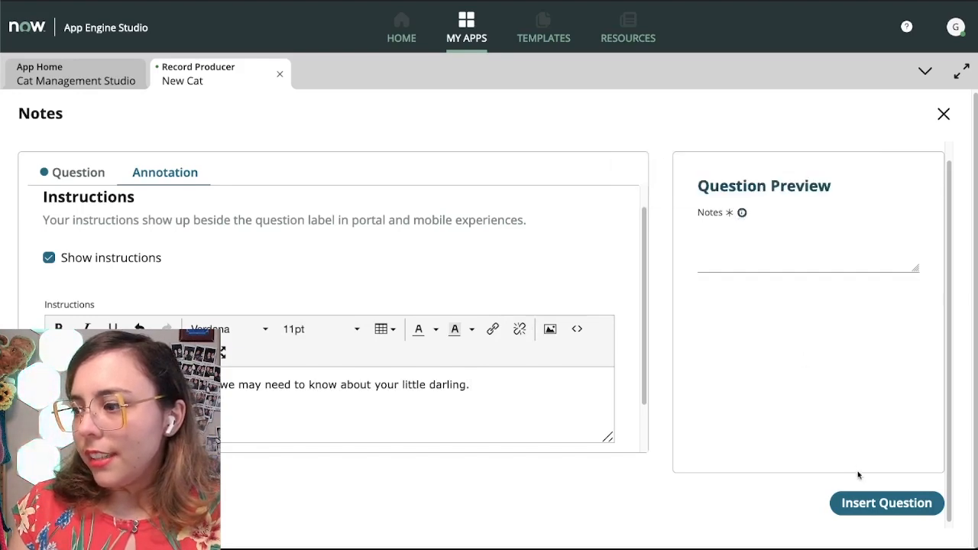
left_click(860, 514)
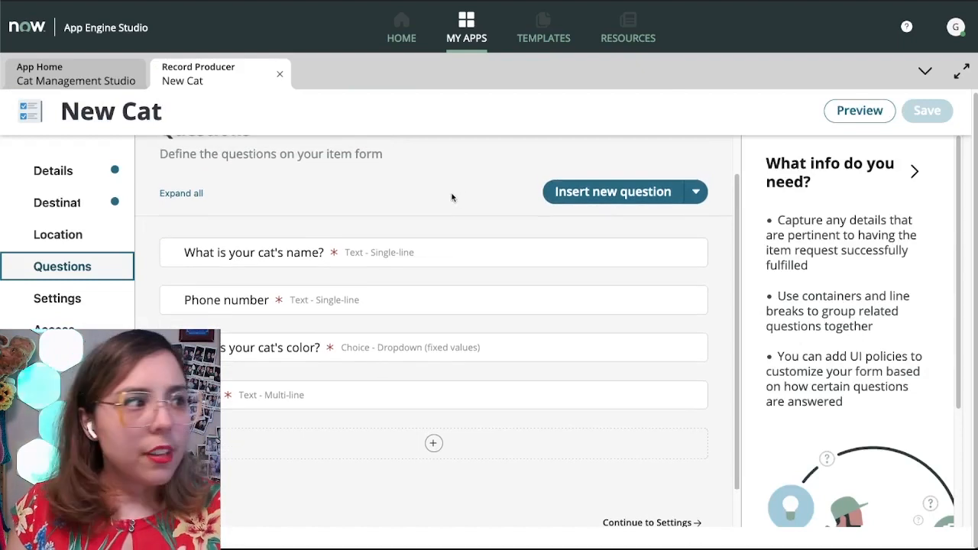
Examine the record producer's portal settings, especially the option that makes attachments mandatory.
left_click(66, 301)
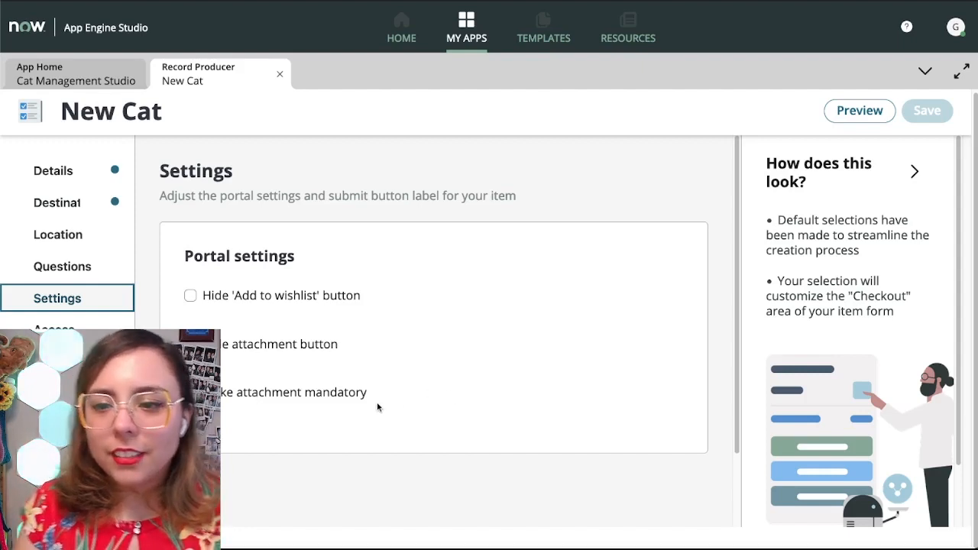
left_click_drag(367, 397, 191, 393)
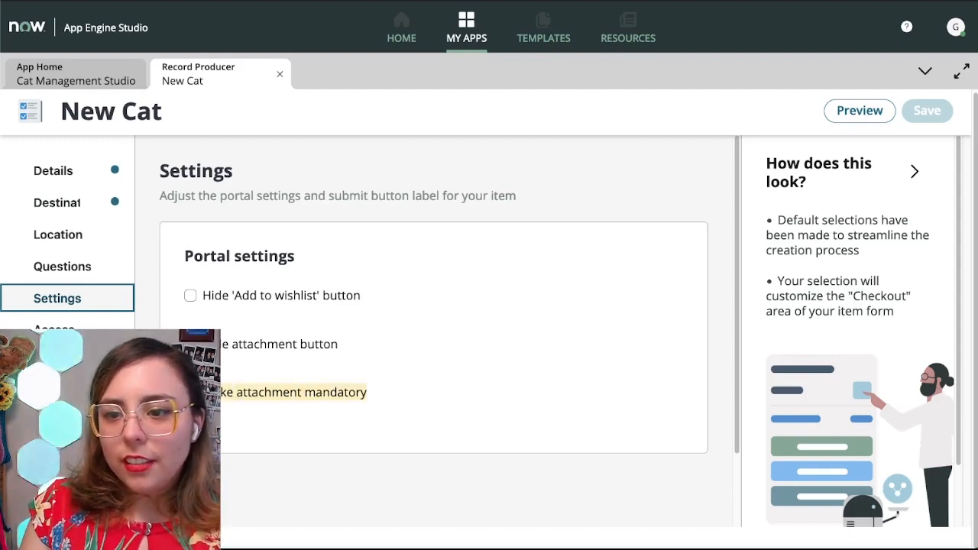
left_click(285, 365)
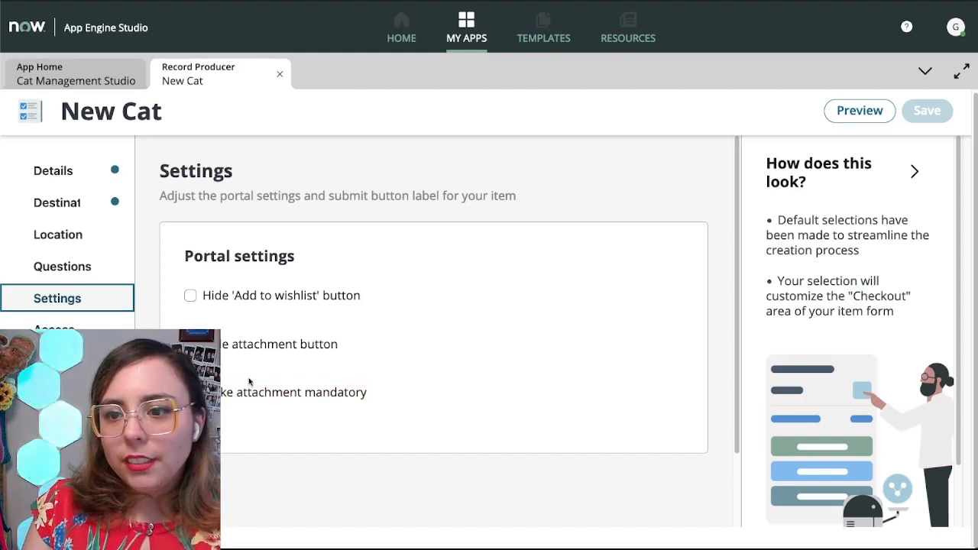
left_click_drag(248, 382, 445, 416)
left_click(443, 417)
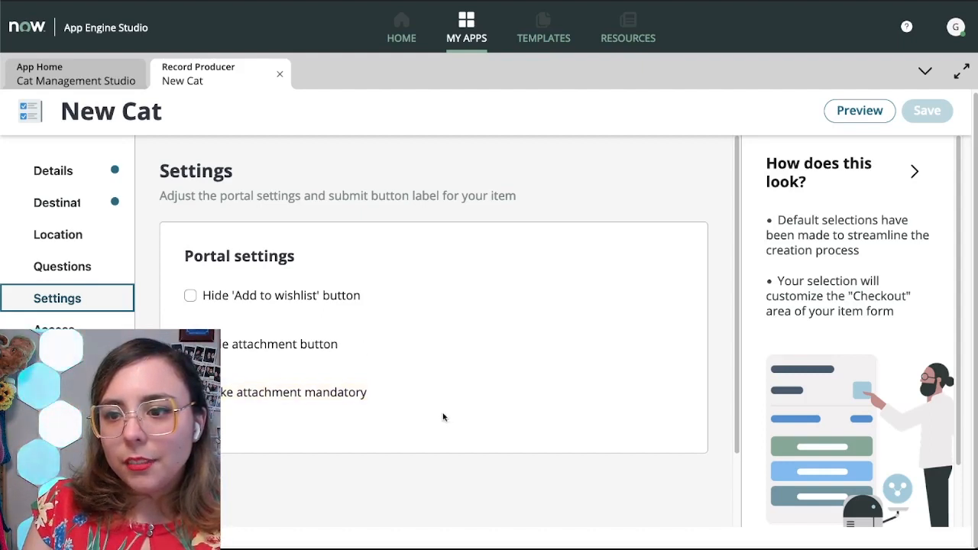
Review the New Cat item's remaining sections and details, submit it, and return to the application.
left_click(37, 324)
left_click(52, 361)
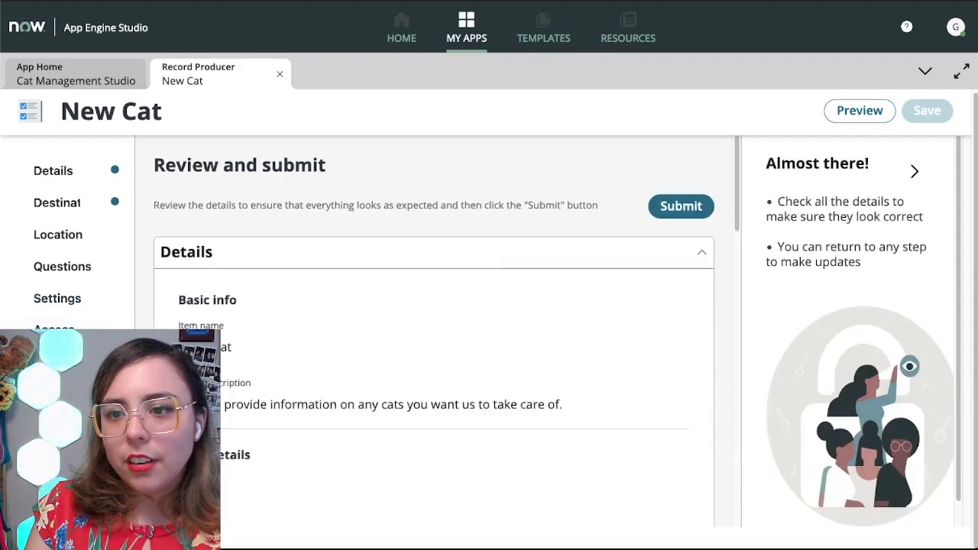
left_click(48, 180)
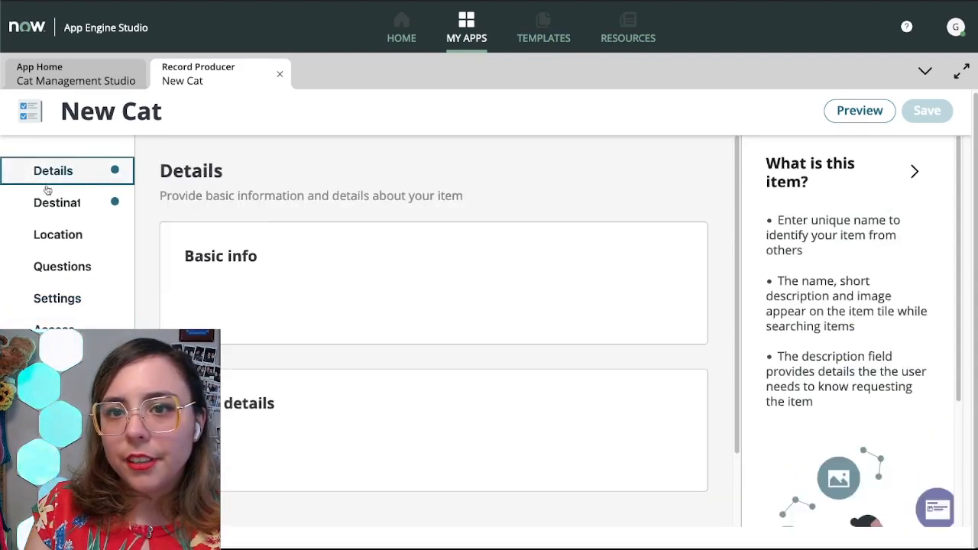
scroll(247, 263, "down", 3)
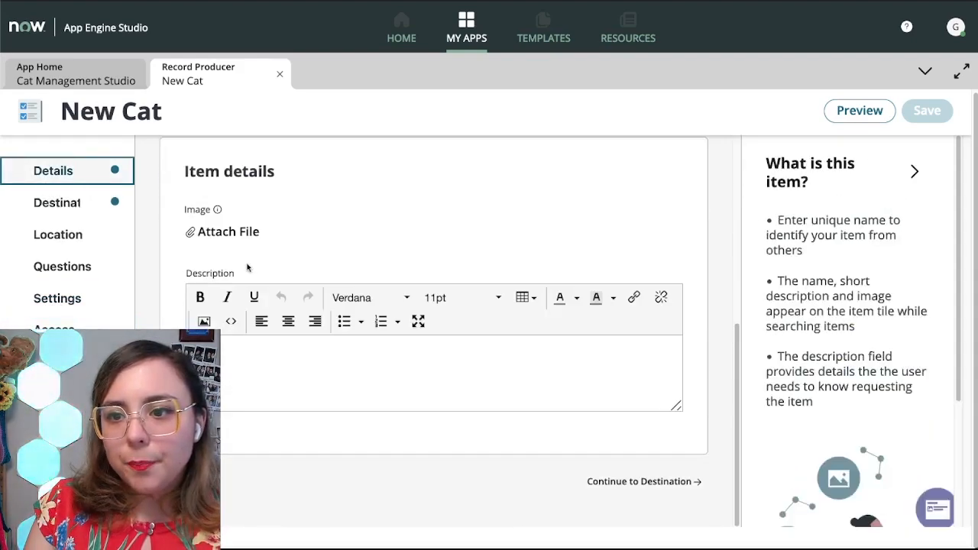
left_click(122, 202)
left_click(53, 361)
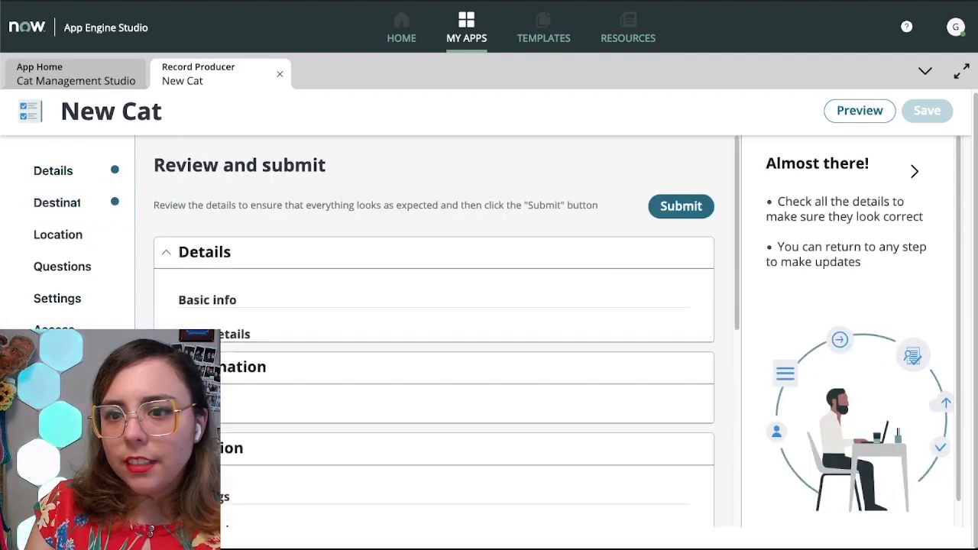
left_click(670, 207)
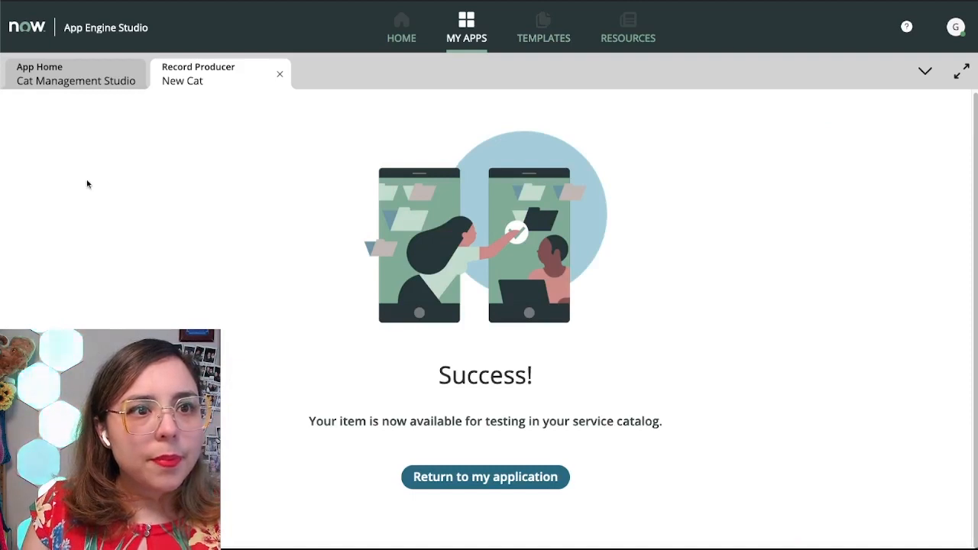
left_click(477, 479)
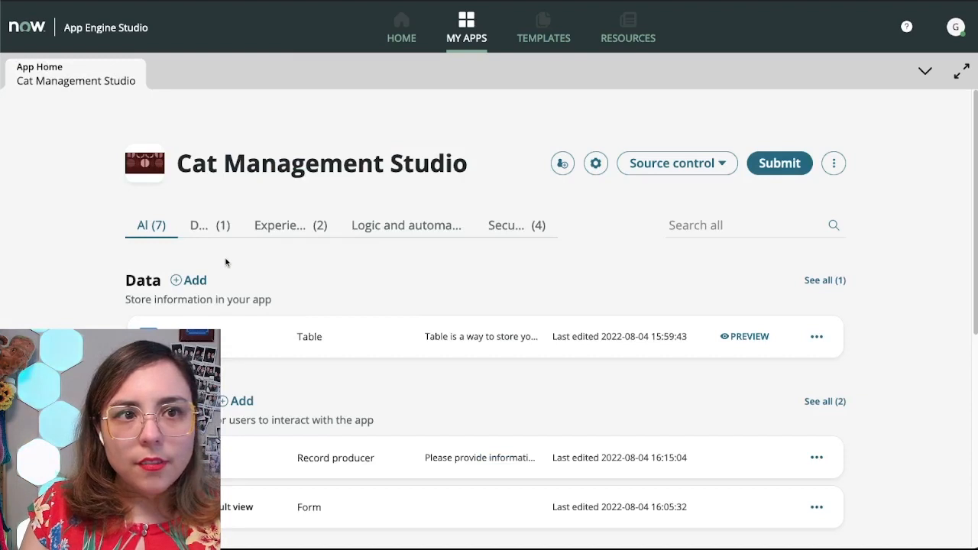
Look over the app's data, experience, automation and security components on the Cat Management Studio home.
scroll(440, 267, "down", 2)
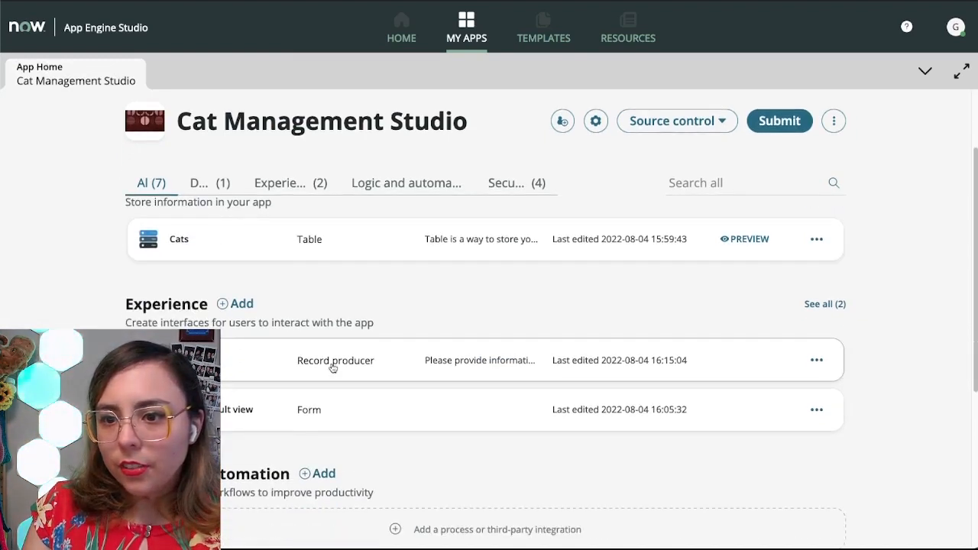
scroll(319, 402, "down", 1)
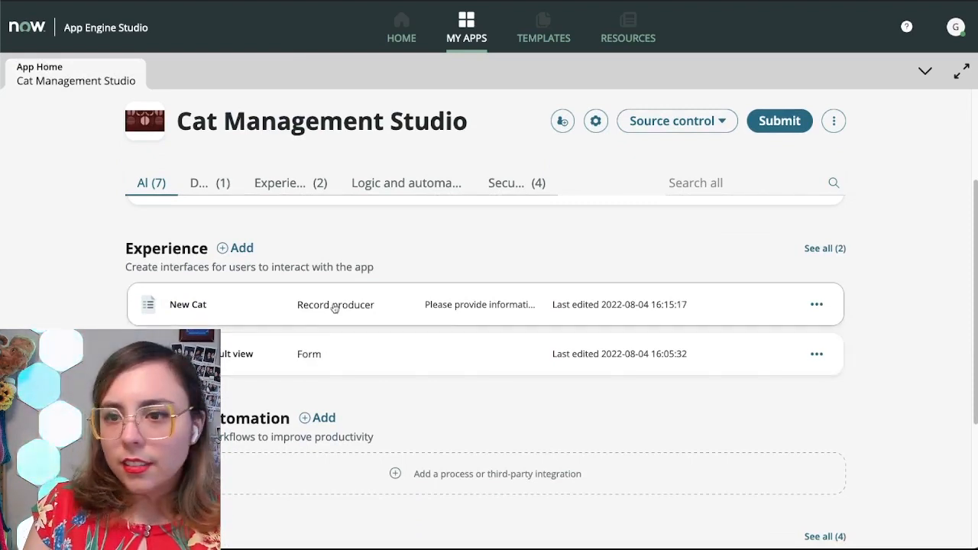
scroll(333, 306, "up", 2)
scroll(546, 212, "down", 2)
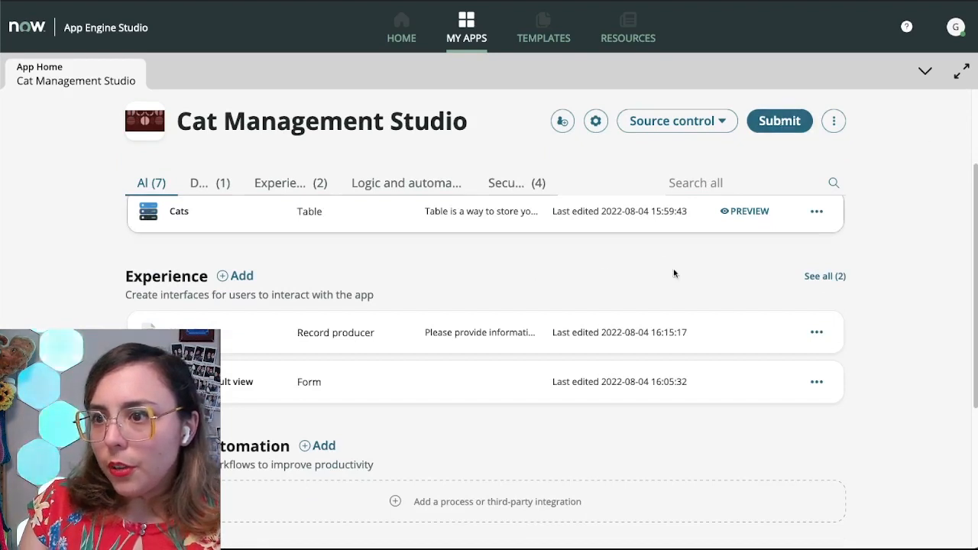
scroll(581, 321, "down", 1)
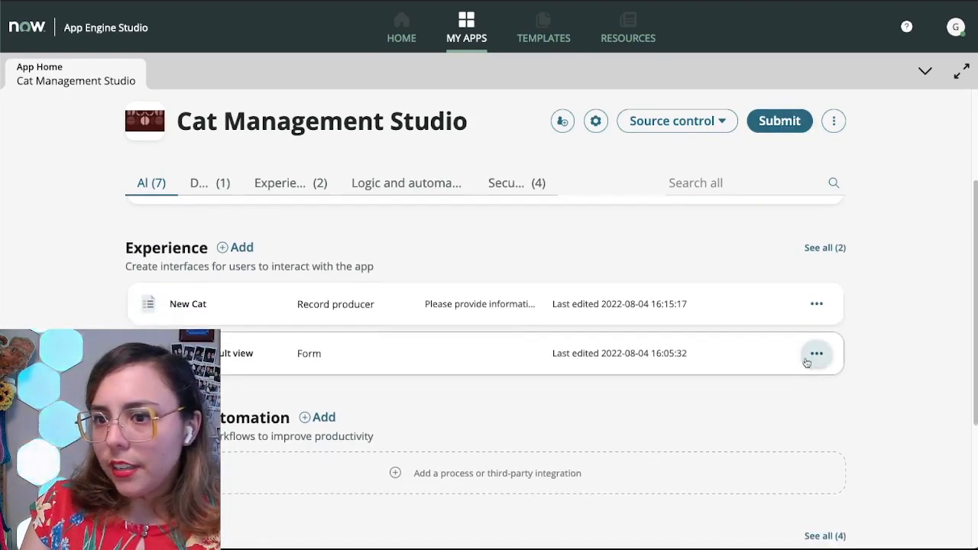
scroll(805, 360, "down", 1)
scroll(798, 342, "down", 1)
scroll(798, 342, "up", 1)
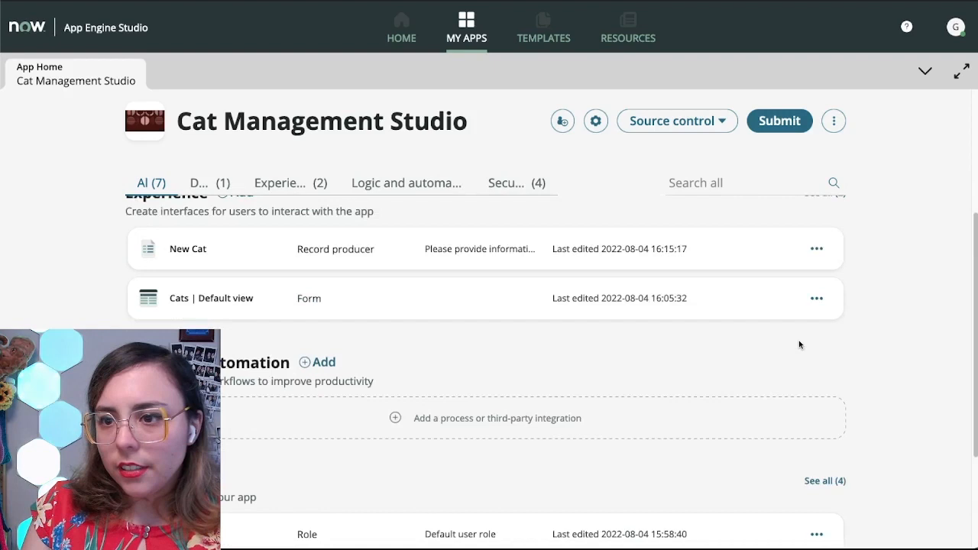
Reopen the New Cat record producer and preview it as a catalog item in the portal view.
left_click(824, 257)
left_click(814, 274)
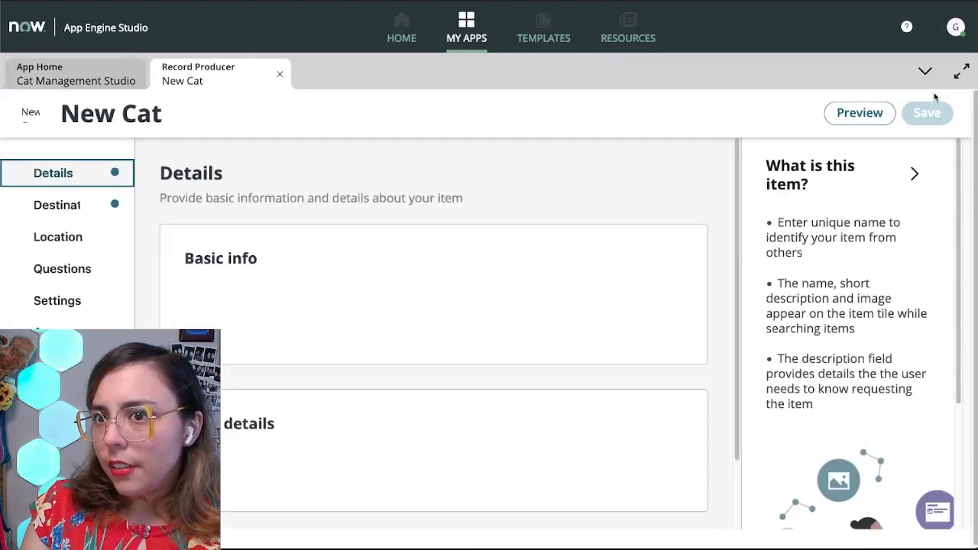
left_click(859, 115)
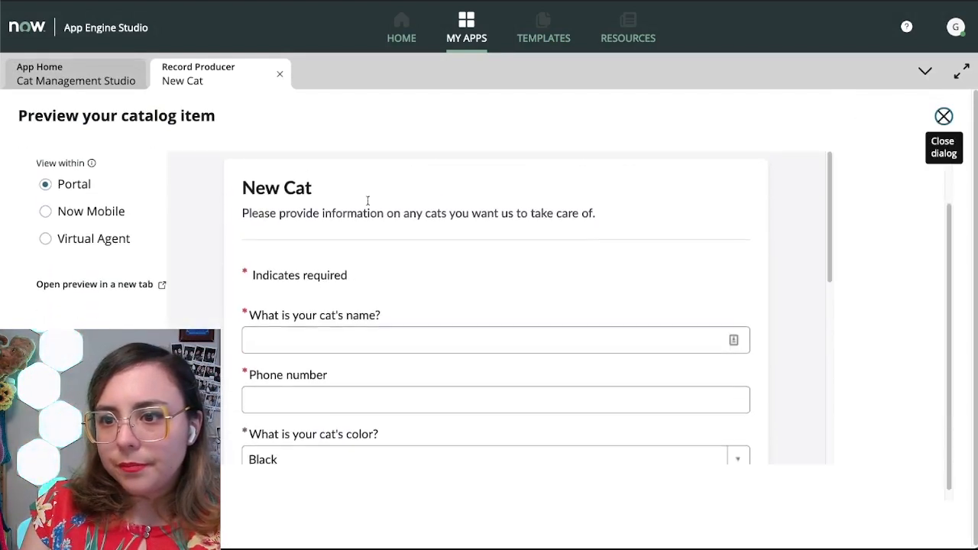
Fill in the previewed form with the cat's name Molly and a phone number, keeping the color Black.
left_click(339, 324)
type("Molly")
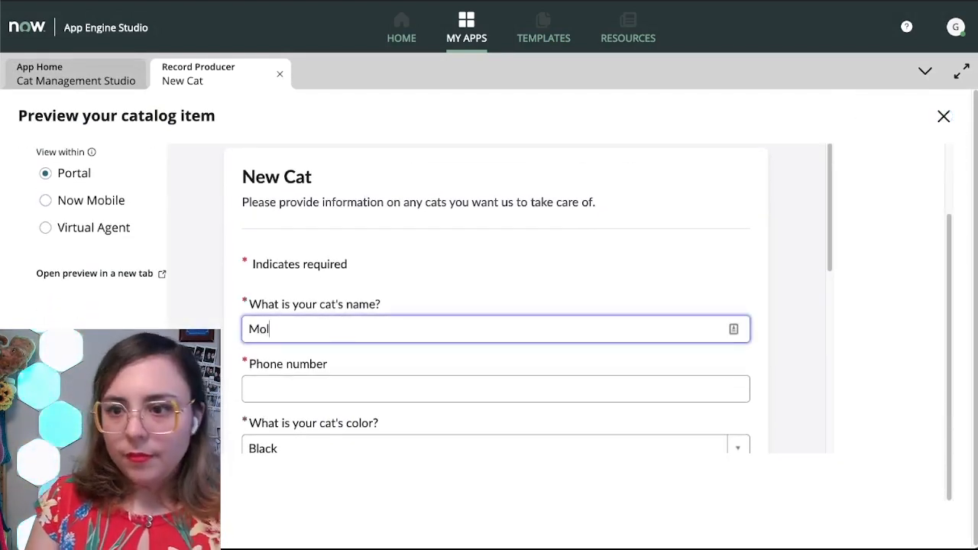
key("Tab")
type("1231231233")
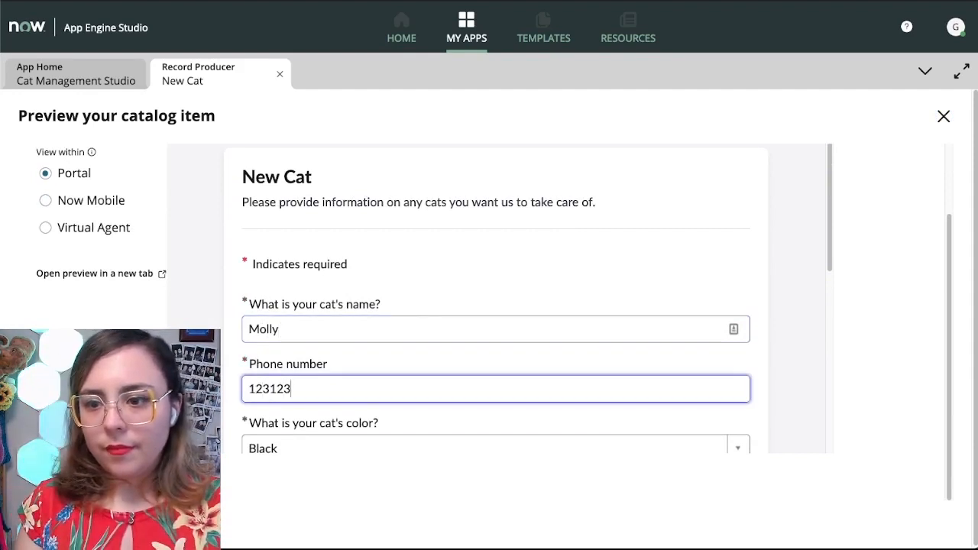
key("Tab")
scroll(359, 287, "down", 3)
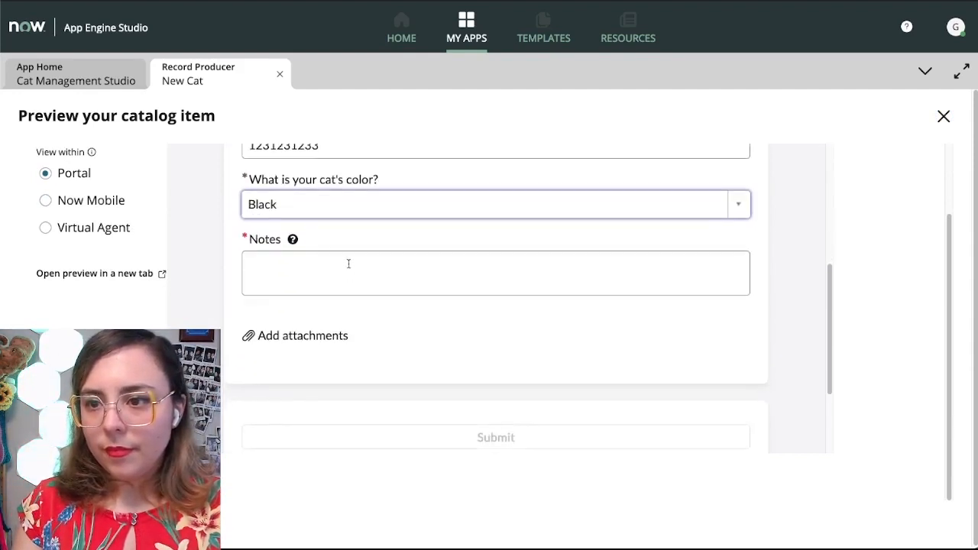
Set the cat's color to White and enter the note "She bites" in the previewed portal form.
left_click(327, 218)
left_click(306, 282)
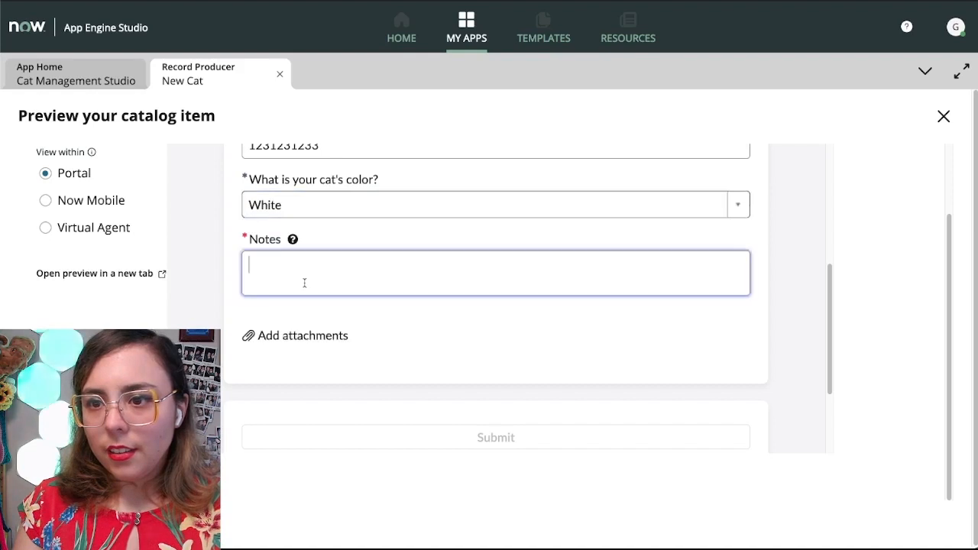
type("She bit")
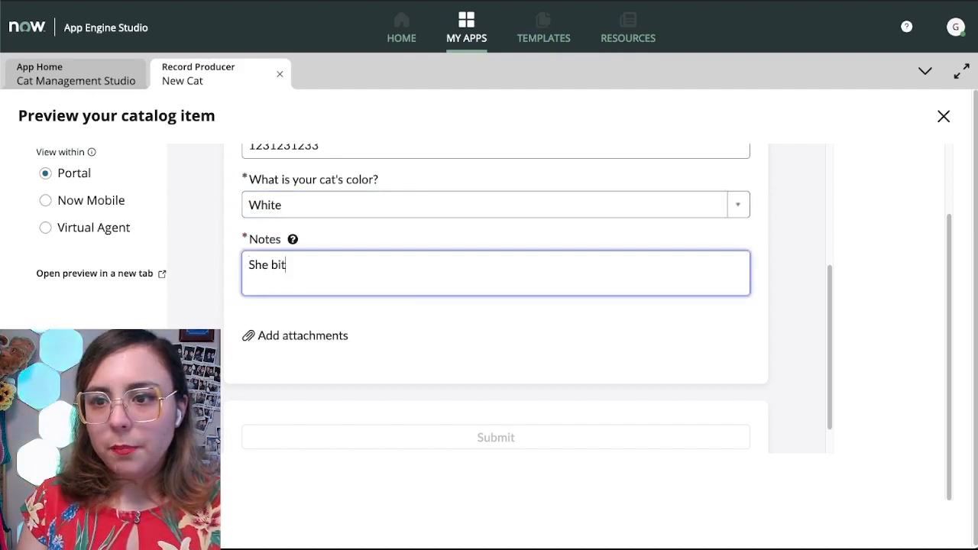
type("es")
left_click(393, 354)
scroll(378, 365, "down", 1)
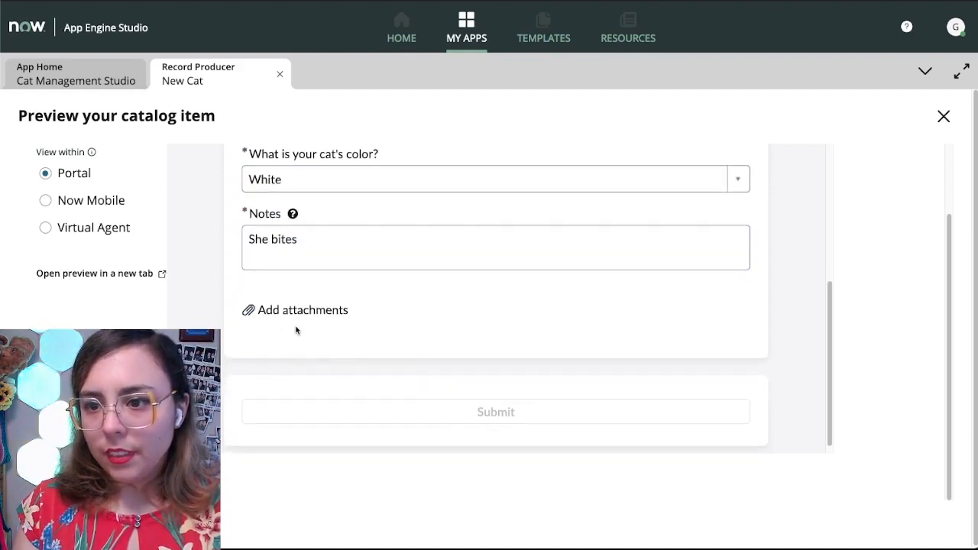
scroll(379, 356, "up", 3)
scroll(379, 356, "down", 3)
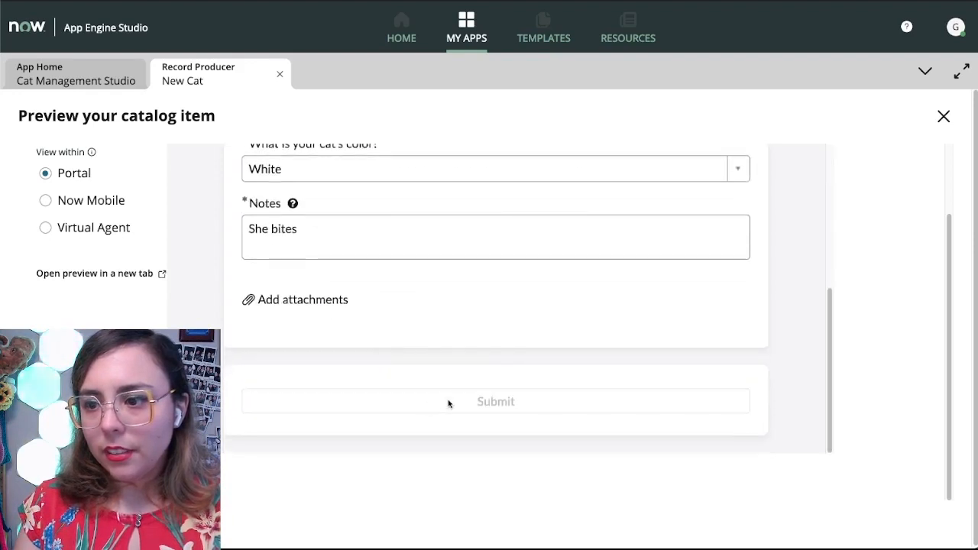
Switch the catalog item preview to Now Mobile and look through the New Cat form down to its attachments.
left_click(63, 206)
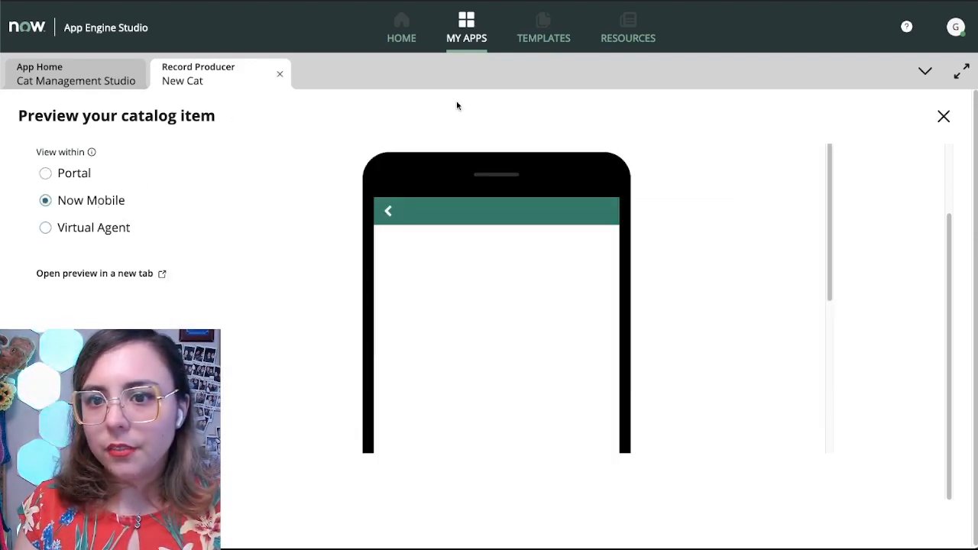
scroll(451, 286, "down", 3)
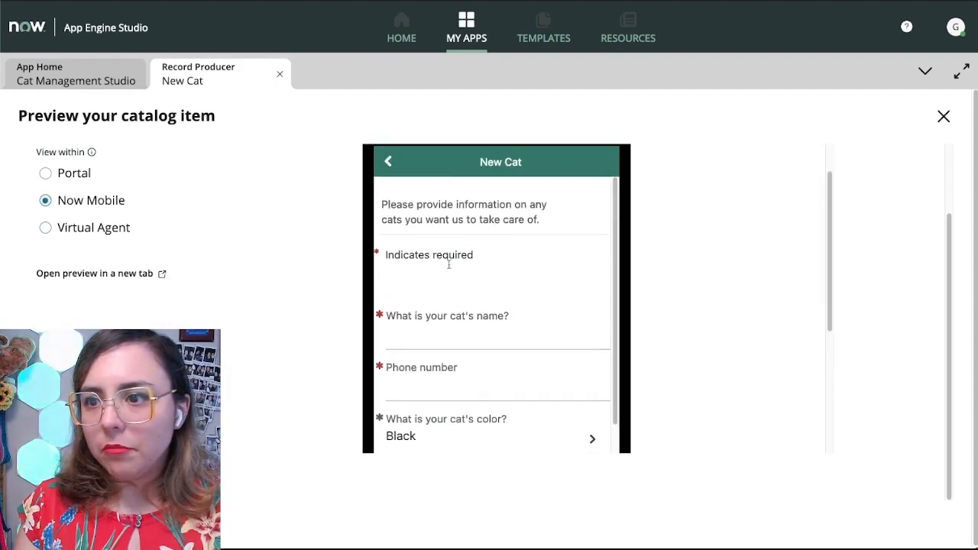
scroll(453, 266, "down", 5)
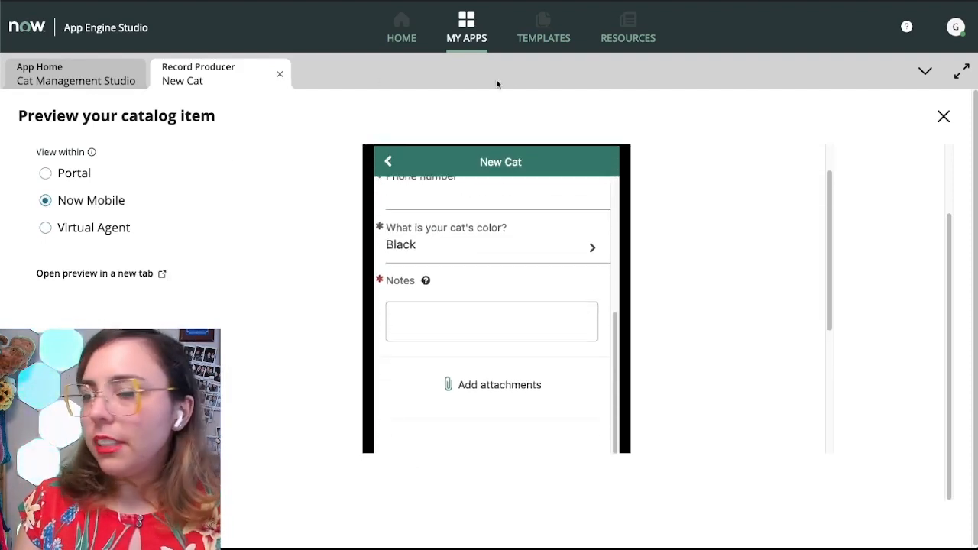
Close the catalog item preview and the New Cat record producer to return to the Cat Management Studio home.
left_click(943, 116)
scroll(181, 321, "down", 5)
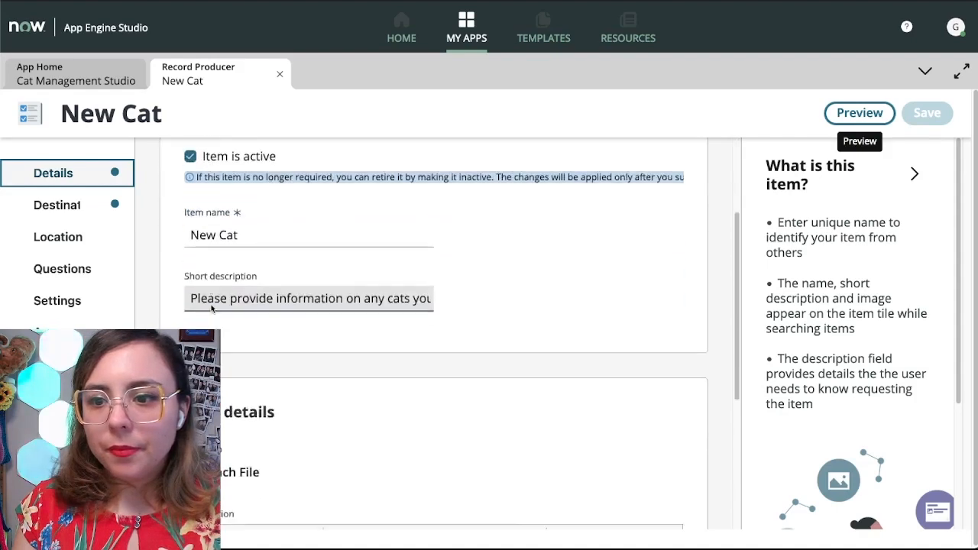
left_click(280, 74)
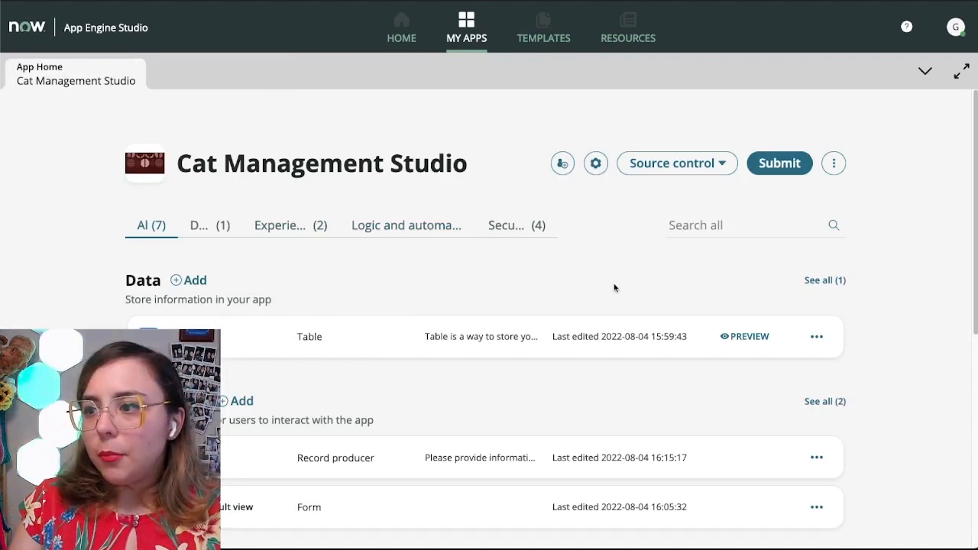
Look over the app's components, then start submitting Cat Management Studio for IT review and proceed past the review process overview.
scroll(615, 287, "down", 5)
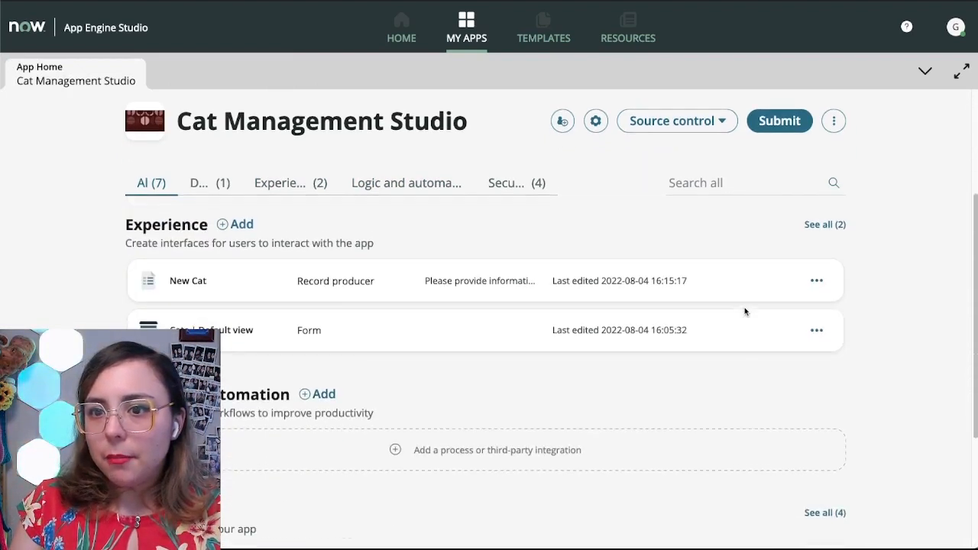
scroll(745, 311, "down", 3)
scroll(745, 310, "up", 3)
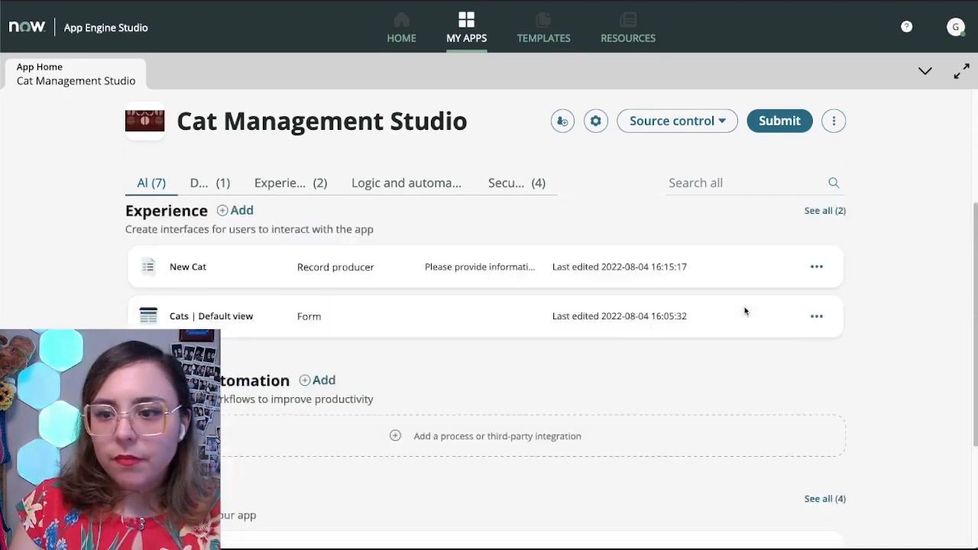
scroll(745, 311, "up", 3)
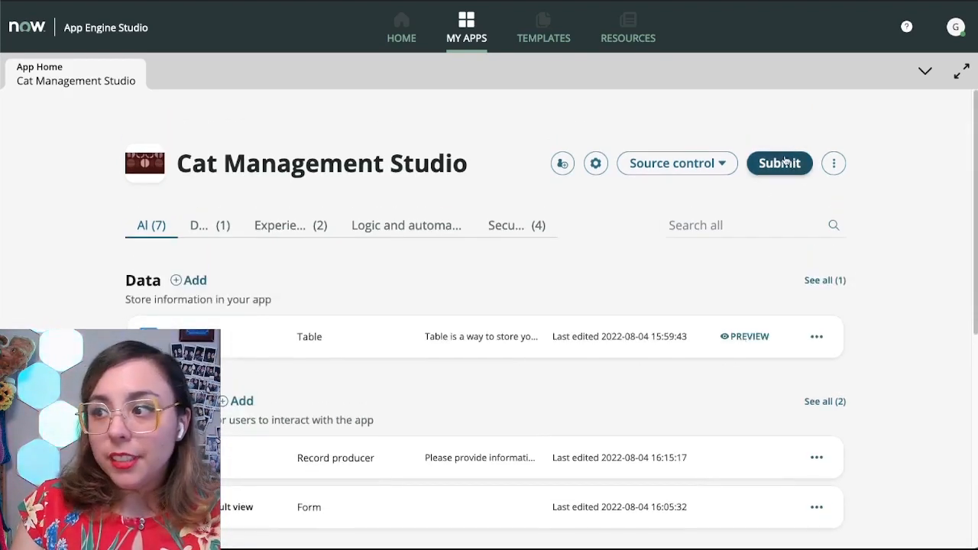
left_click(785, 164)
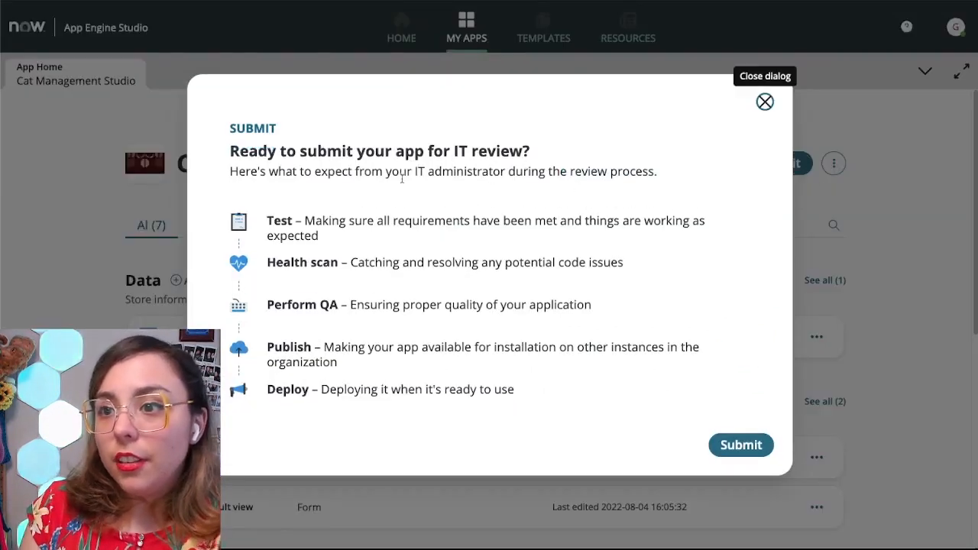
left_click_drag(302, 152, 524, 155)
left_click(520, 159)
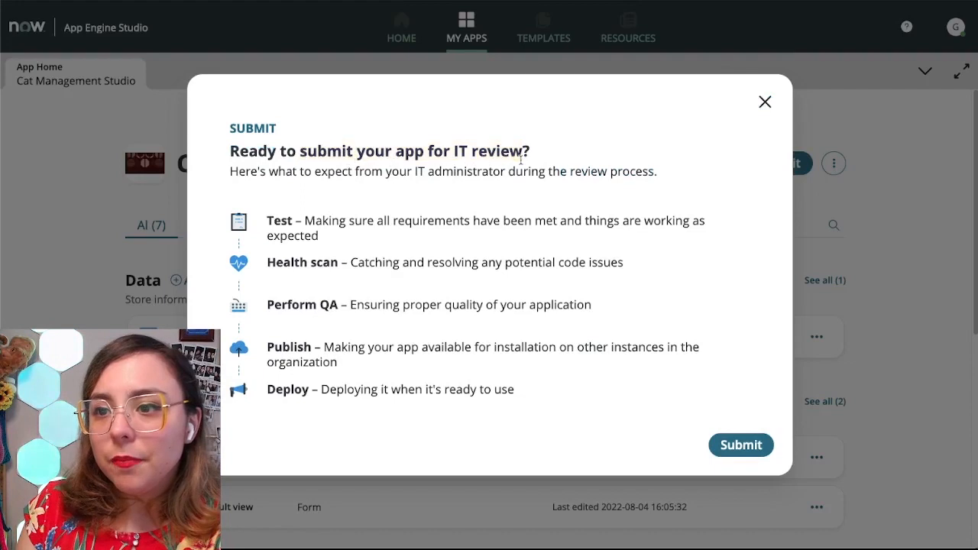
left_click(741, 446)
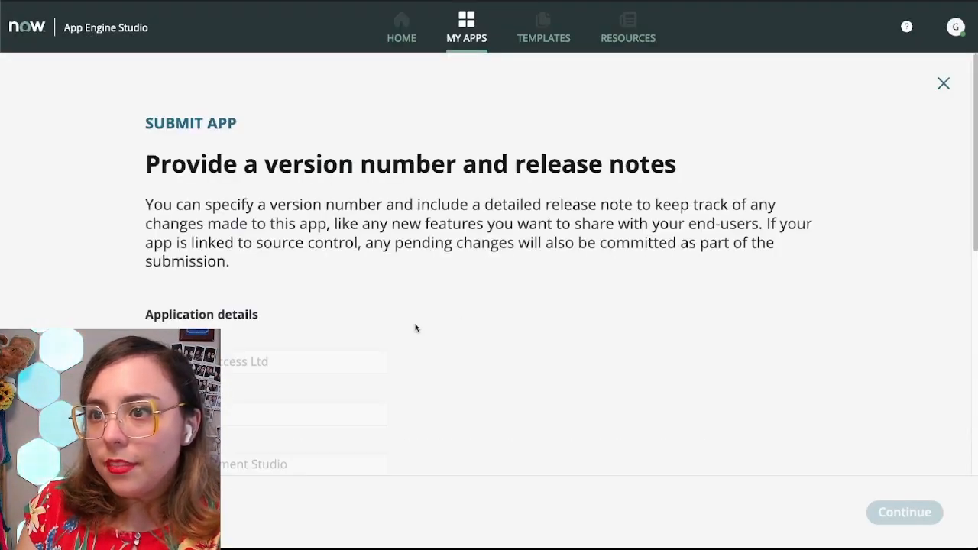
Review the submission form's application details, version and release notes sections.
scroll(416, 328, "down", 2)
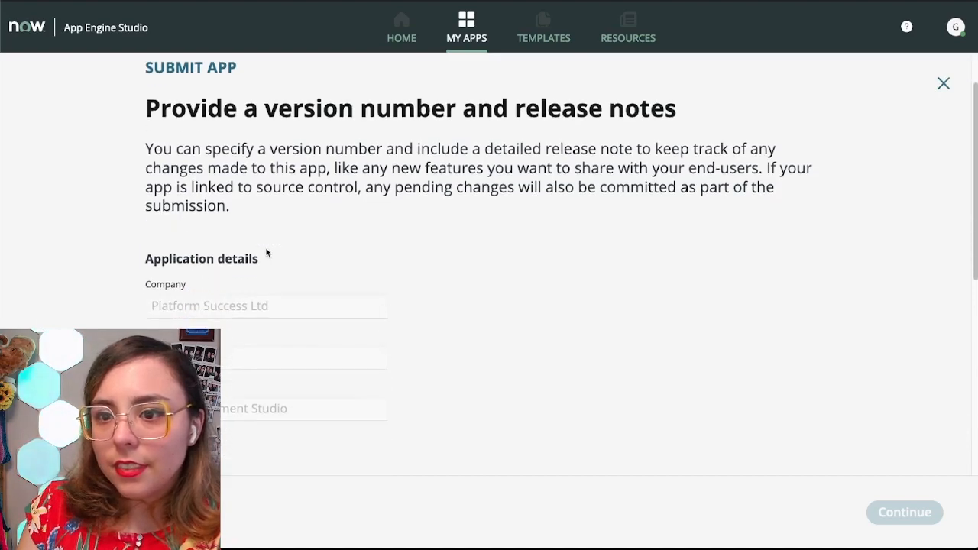
scroll(266, 252, "down", 5)
scroll(264, 251, "up", 5)
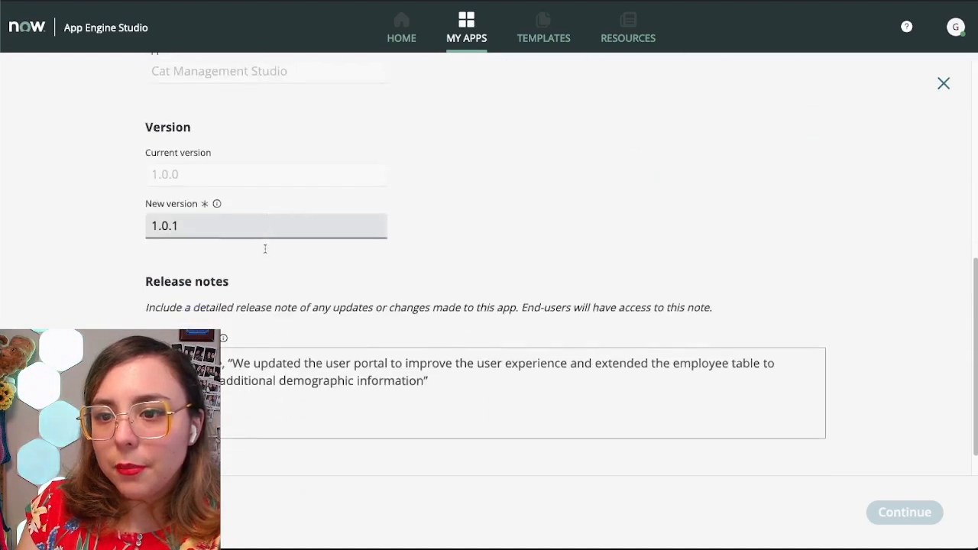
scroll(268, 251, "down", 1)
scroll(479, 281, "up", 6)
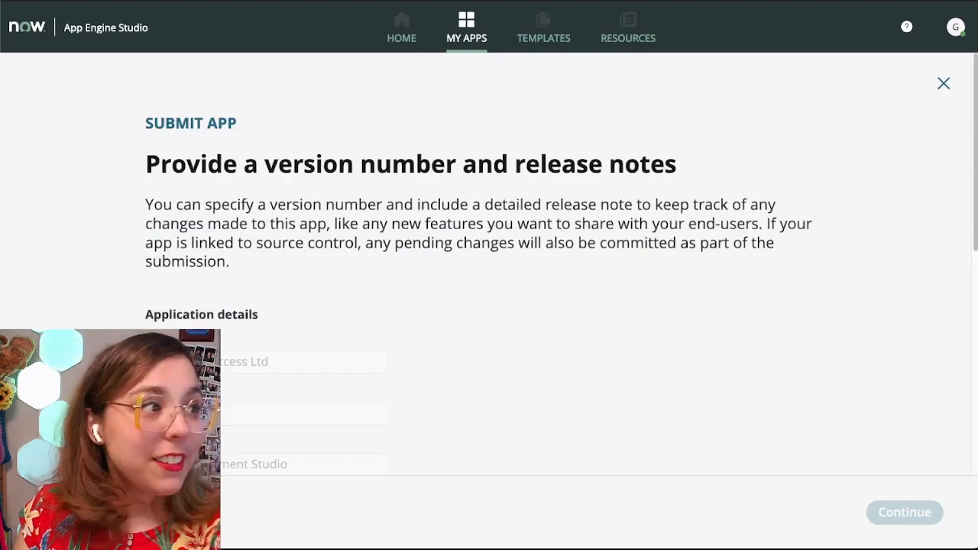